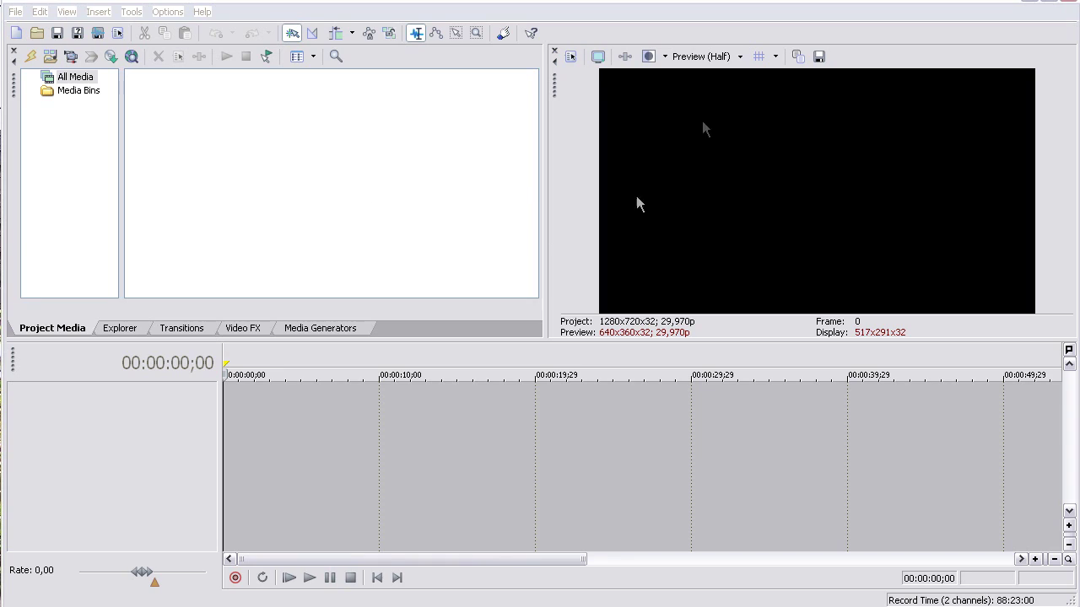
# Step: Set the preview quality to Good (Half)
pyautogui.click(739, 57)
pyautogui.moveTo(721, 94)
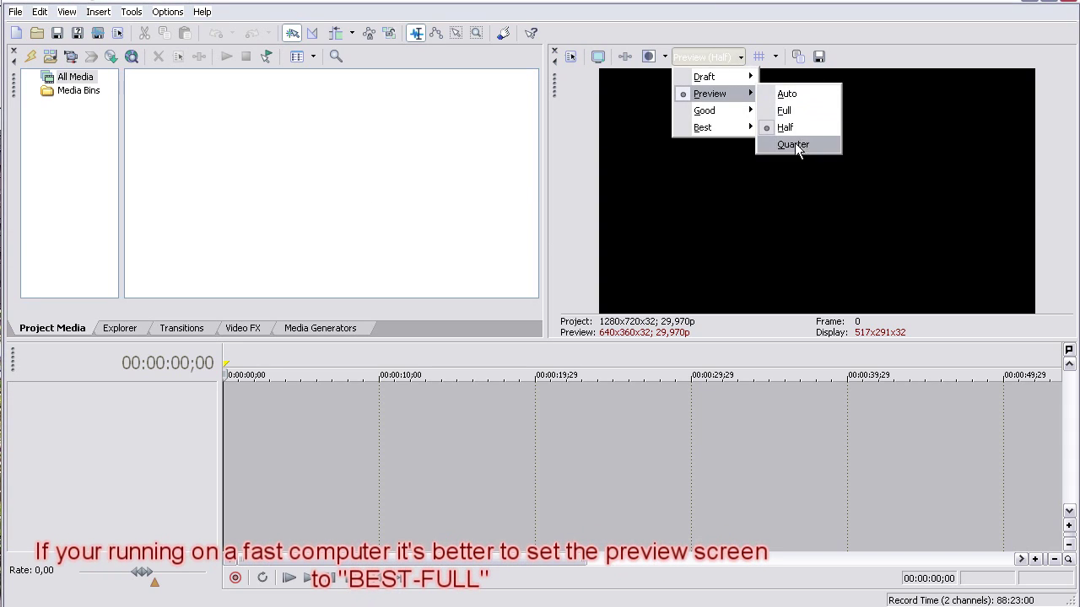
pyautogui.moveTo(709, 111)
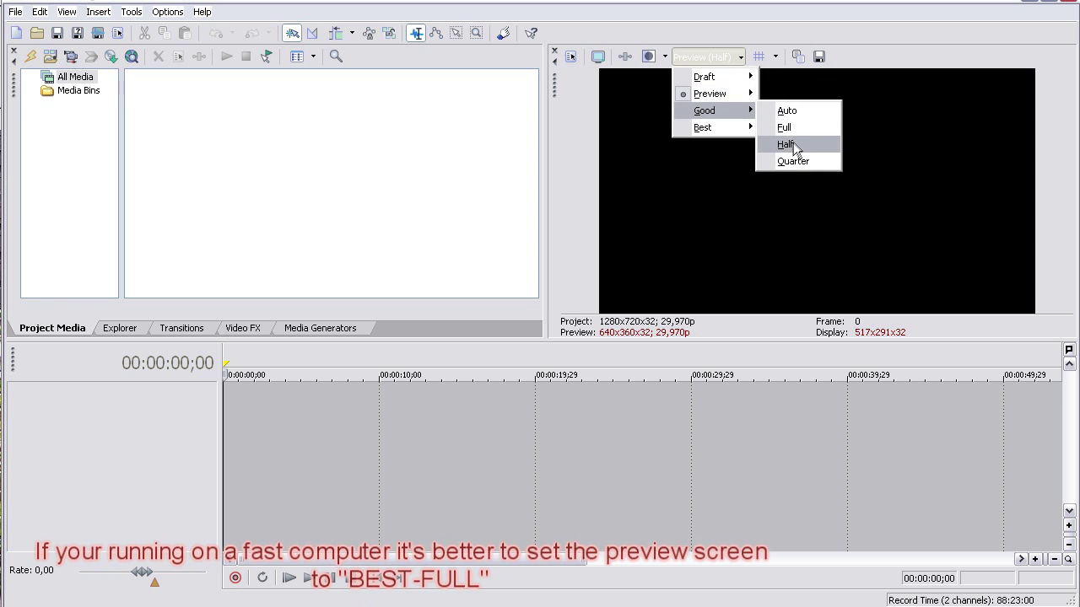
pyautogui.click(791, 143)
# Step: Review the 1280x720, 29,970 fps new-project settings and close them without changes
pyautogui.click(15, 12)
pyautogui.click(26, 26)
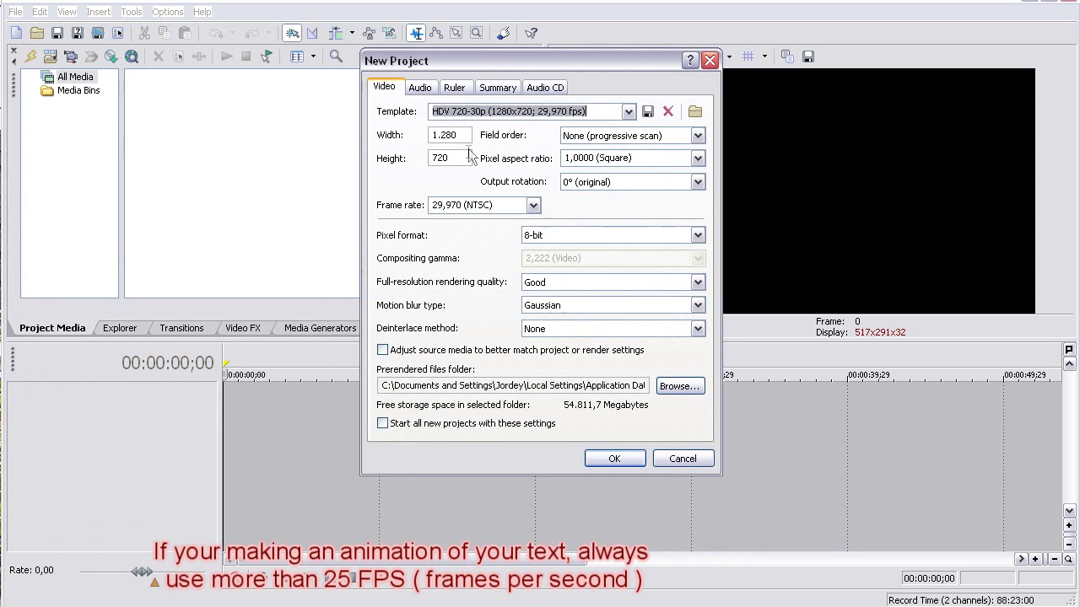
pyautogui.doubleClick(466, 135)
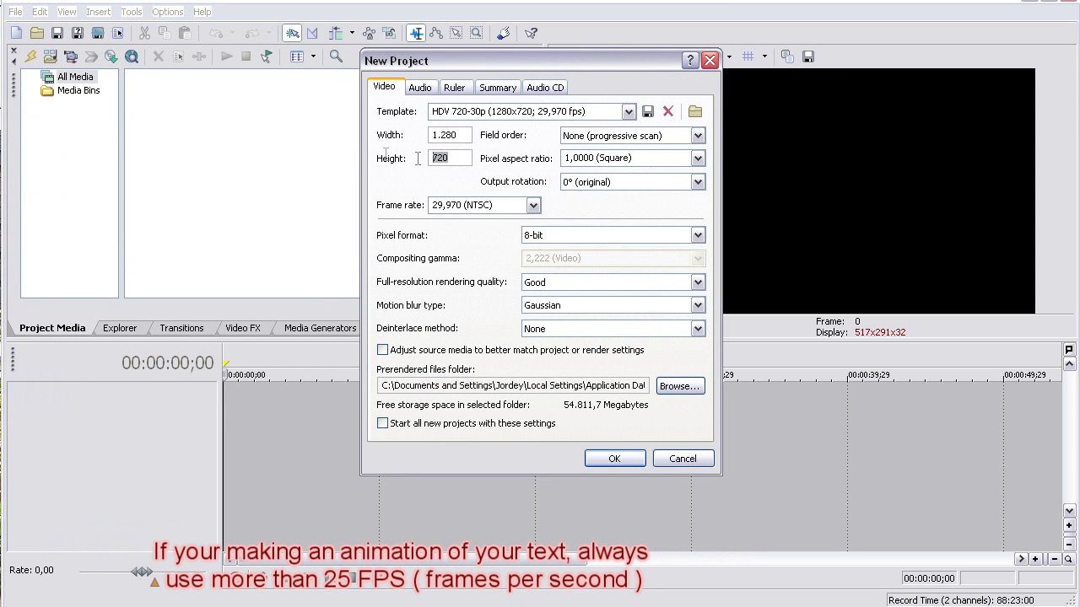
pyautogui.press('Return')
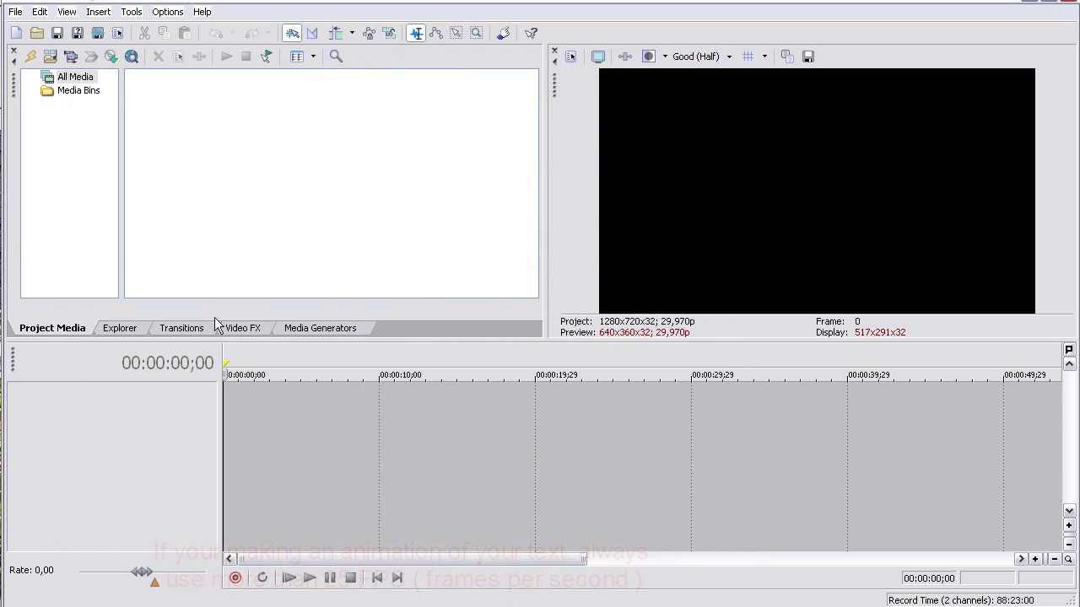
pyautogui.click(301, 329)
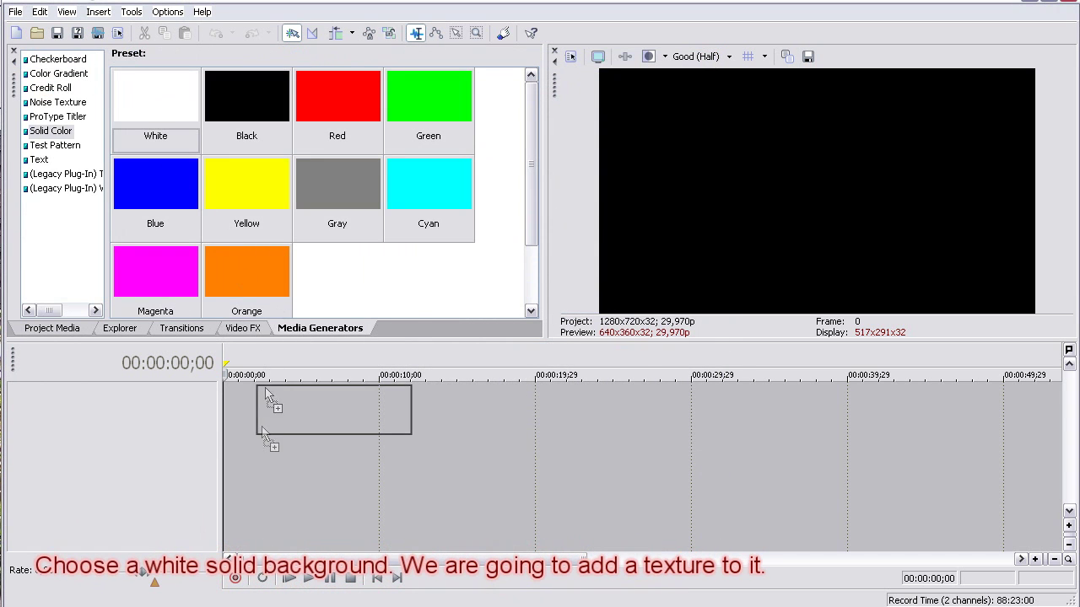
# Step: Add a White solid-colour clip to the timeline and lengthen it to about 15 seconds
pyautogui.moveTo(198, 426); pyautogui.dragTo(203, 427)
pyautogui.click(716, 147)
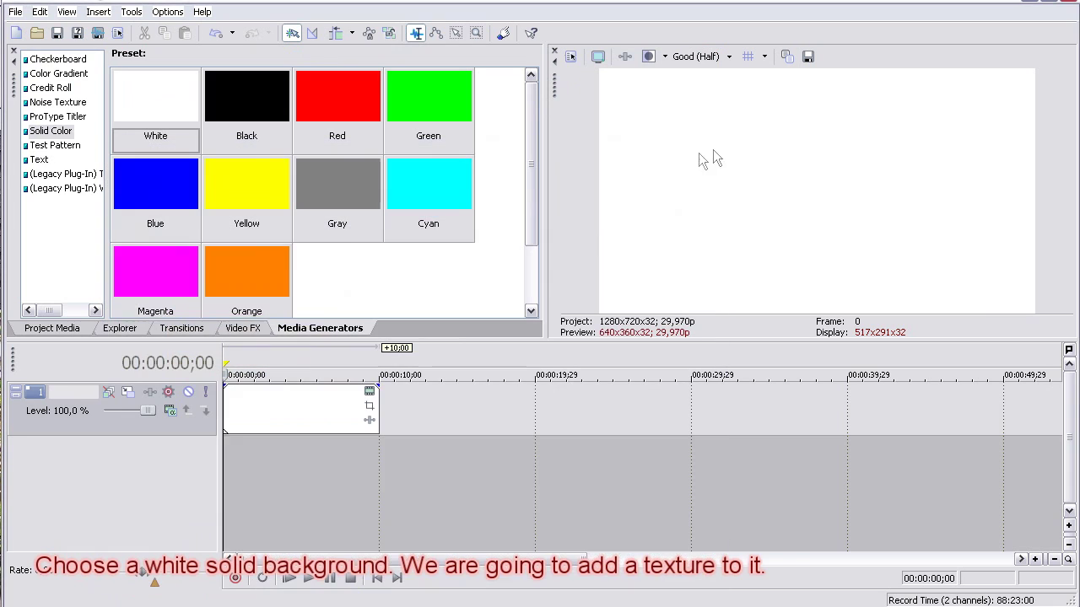
pyautogui.moveTo(379, 407); pyautogui.dragTo(461, 410)
# Step: Insert a new empty video track above the white clip
pyautogui.rightClick(531, 417)
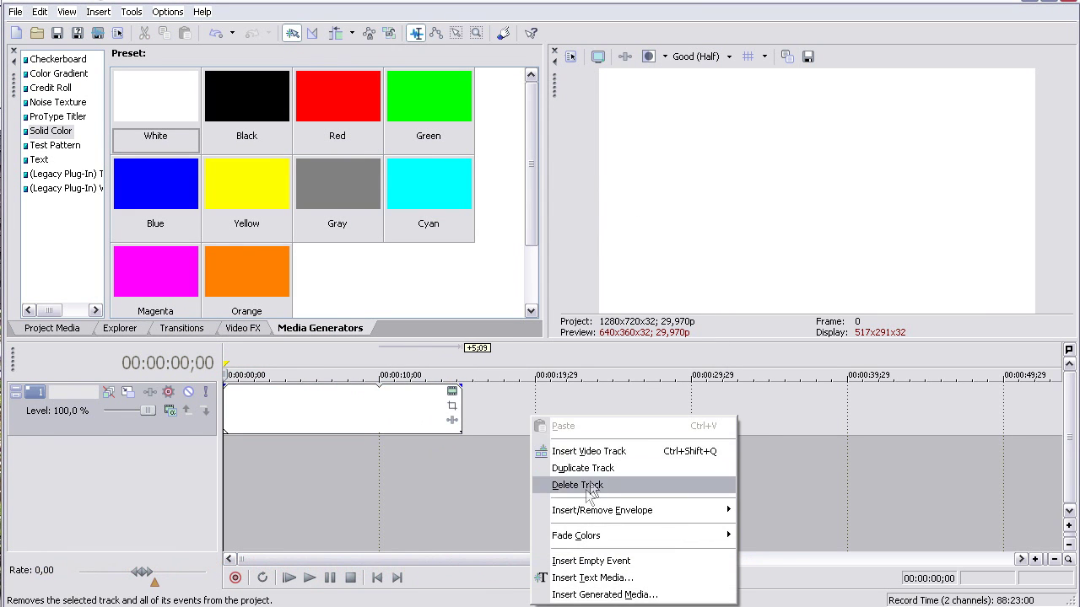
pyautogui.click(610, 452)
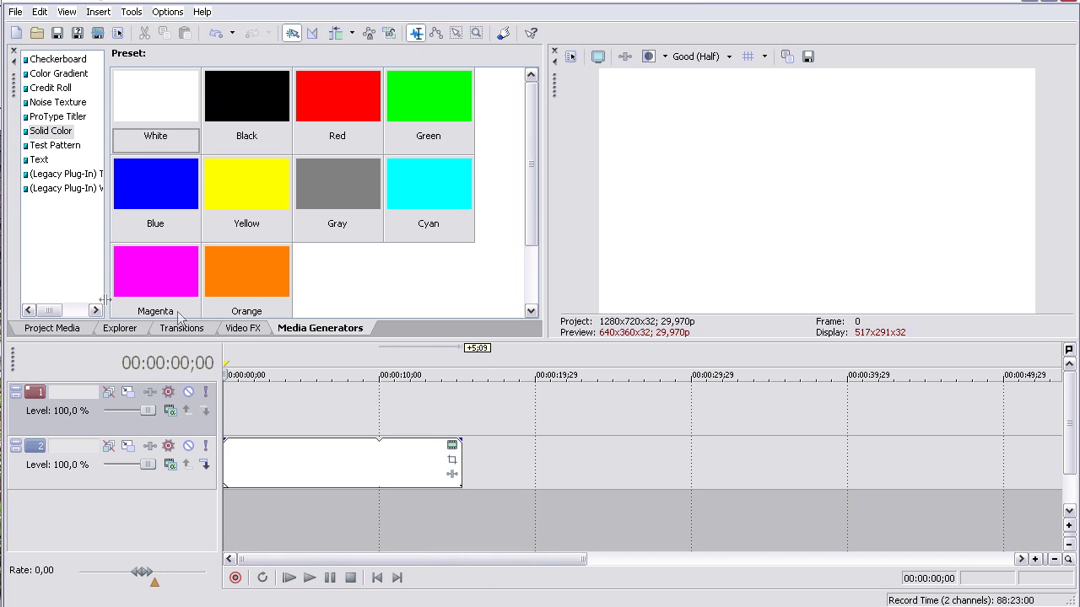
pyautogui.click(118, 329)
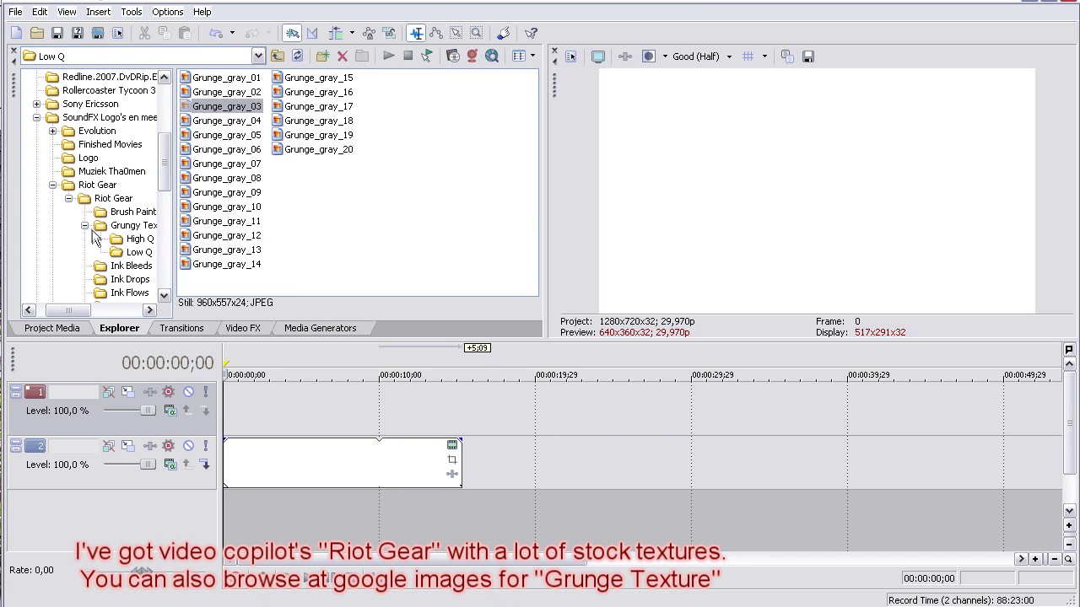
# Step: Browse to Riot Gear > Grungy Textures > Low Q and drag Grunge_gray_03 onto track 1
pyautogui.click(87, 309)
pyautogui.click(47, 226)
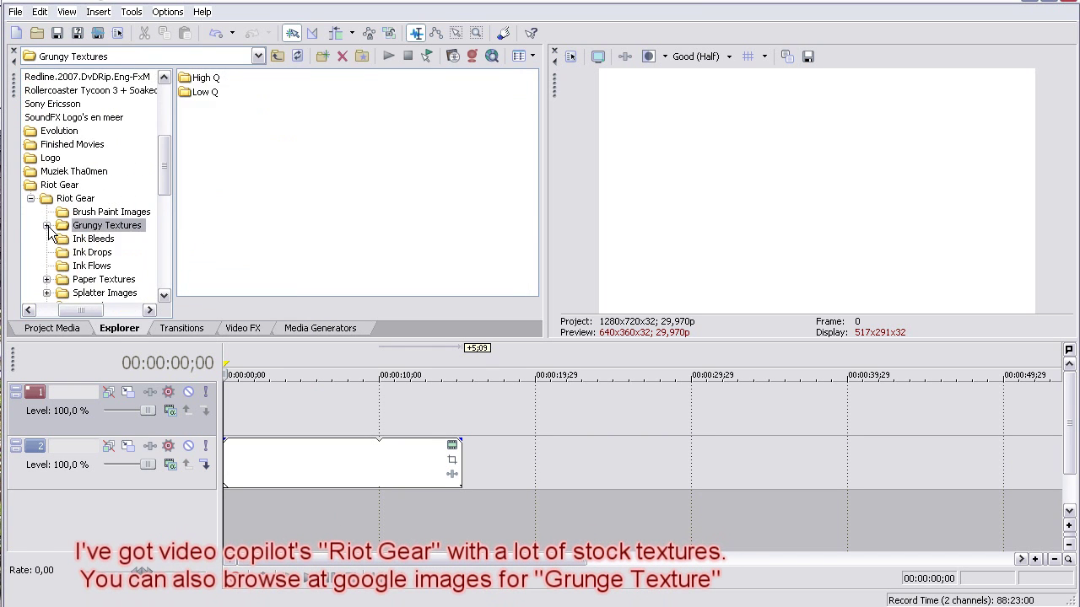
pyautogui.click(31, 199)
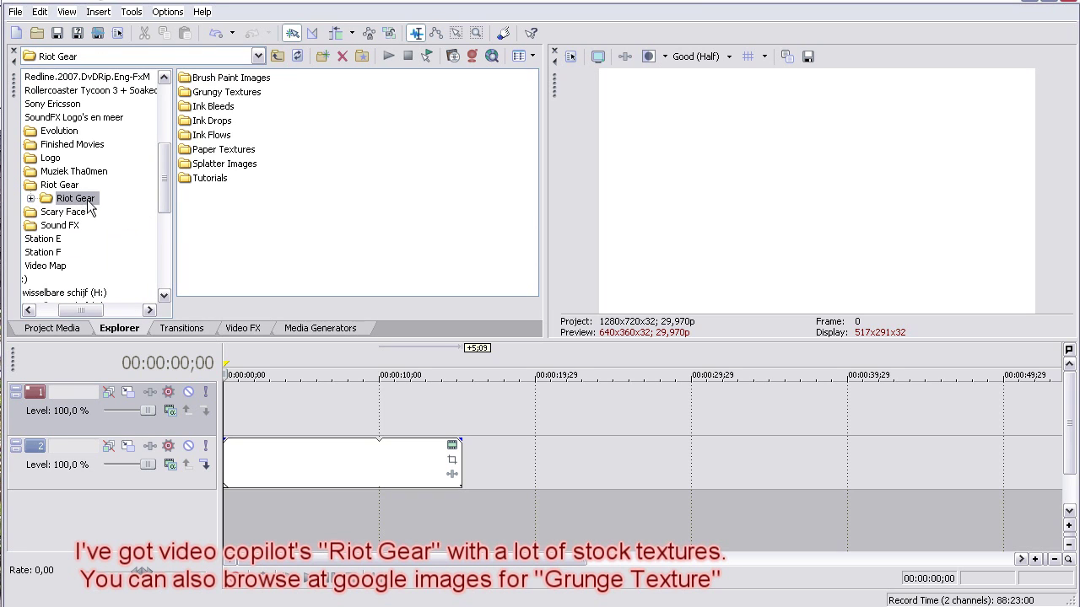
pyautogui.click(31, 198)
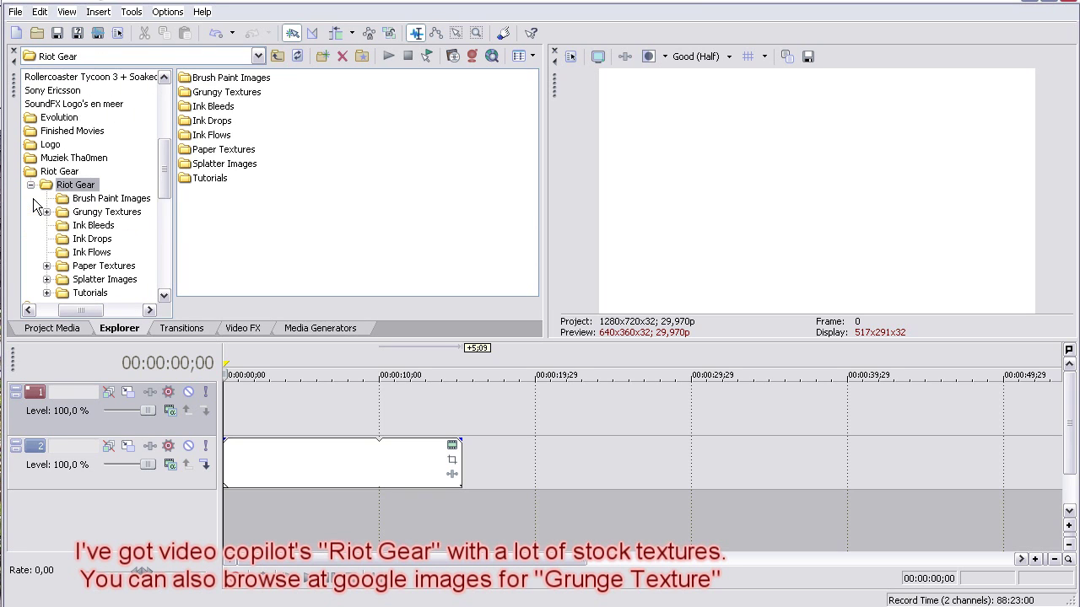
pyautogui.click(31, 185)
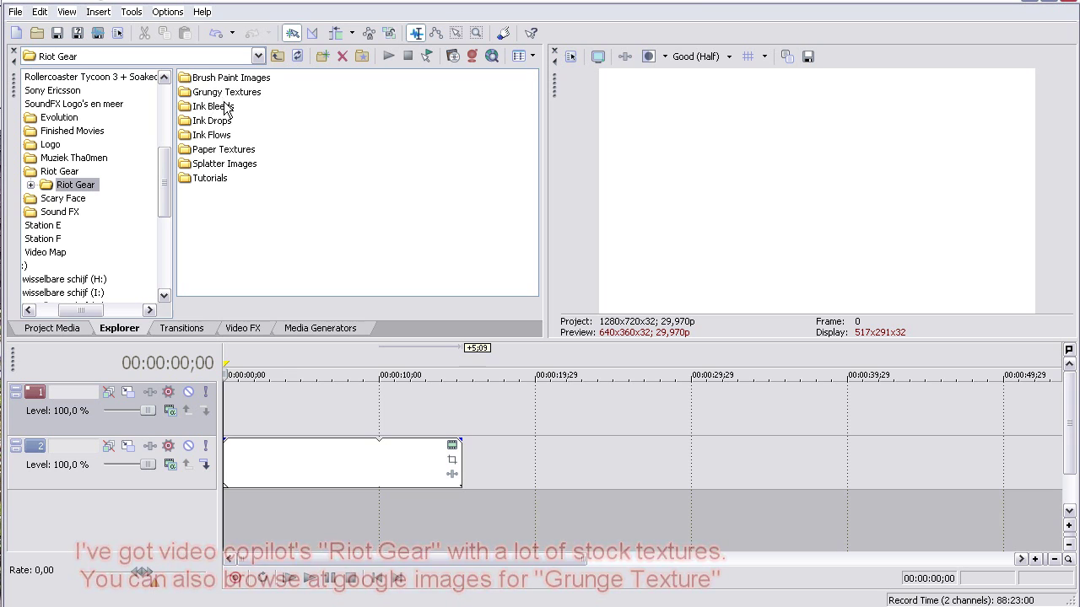
pyautogui.doubleClick(226, 94)
pyautogui.doubleClick(211, 94)
pyautogui.moveTo(226, 106)
pyautogui.mouseDown()
pyautogui.moveTo(245, 426)
pyautogui.moveTo(264, 406)
pyautogui.mouseUp()
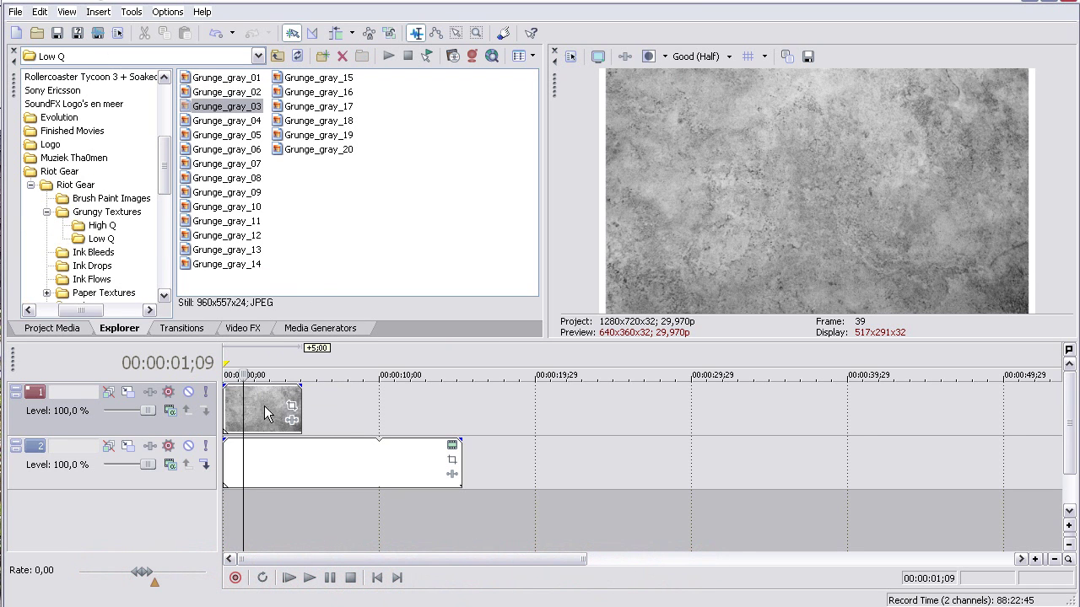
pyautogui.click(452, 460)
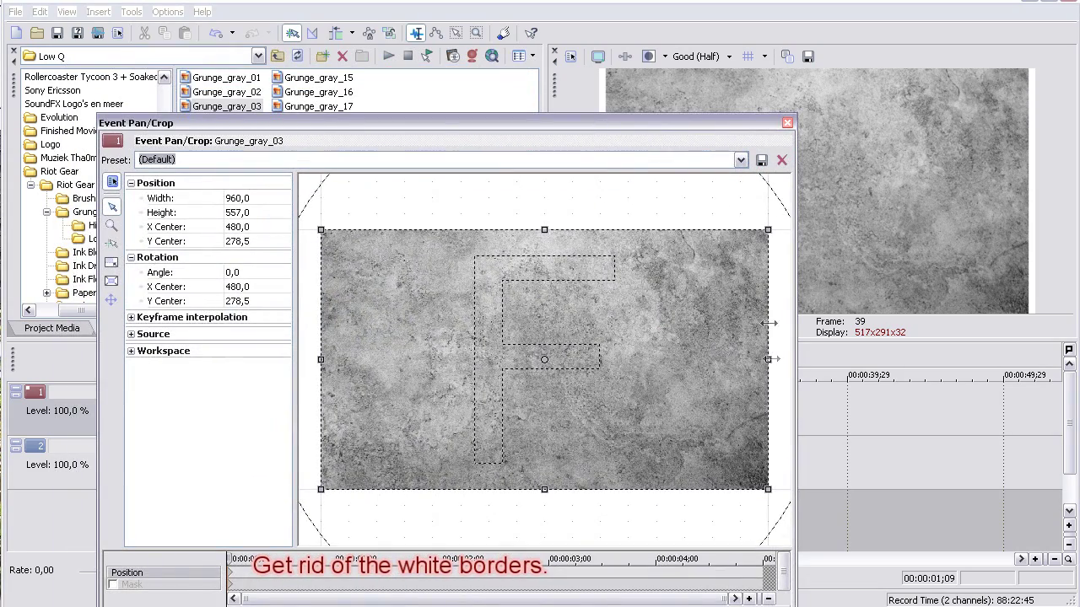
# Step: Crop the texture's white borders away and lower its opacity to 8%
pyautogui.moveTo(545, 230); pyautogui.dragTo(547, 236)
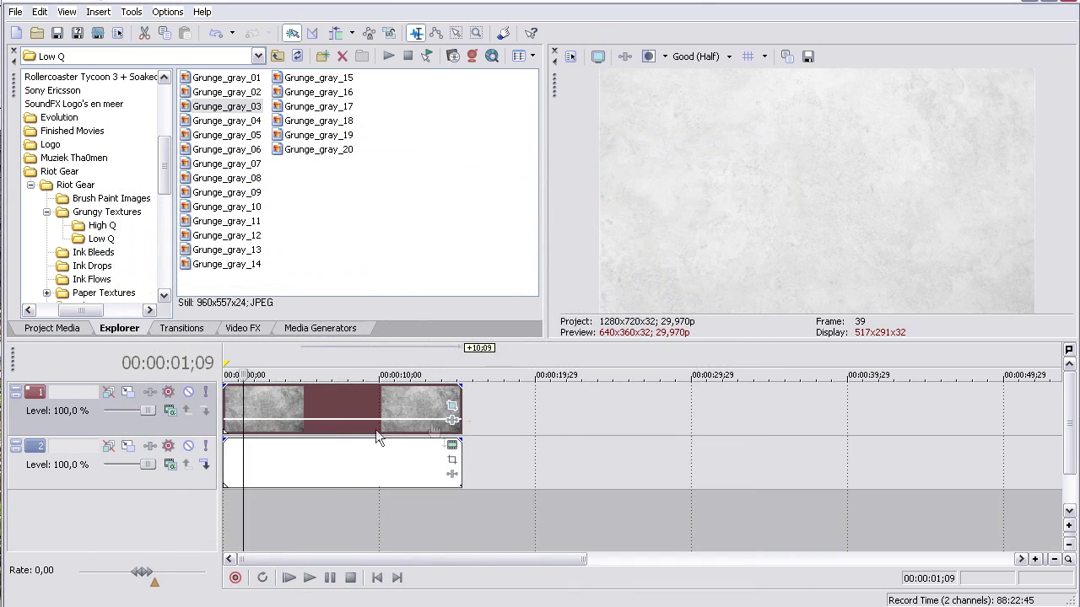
pyautogui.moveTo(331, 422); pyautogui.dragTo(330, 432)
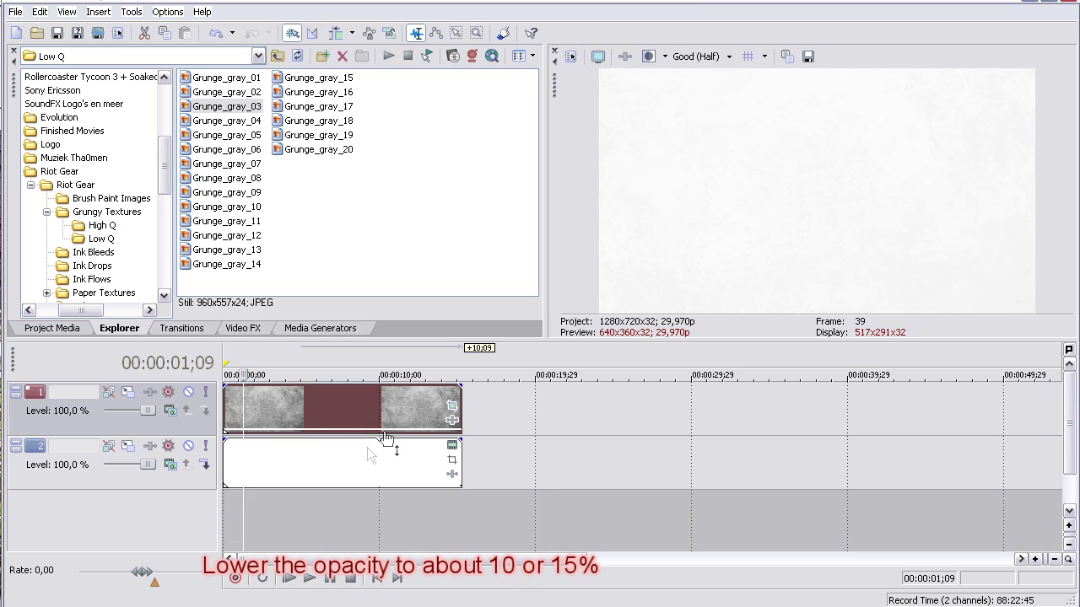
pyautogui.click(367, 447)
pyautogui.click(340, 458)
# Step: Insert two new empty video tracks above the texture
pyautogui.rightClick(476, 421)
pyautogui.click(515, 454)
pyautogui.rightClick(518, 412)
pyautogui.click(544, 447)
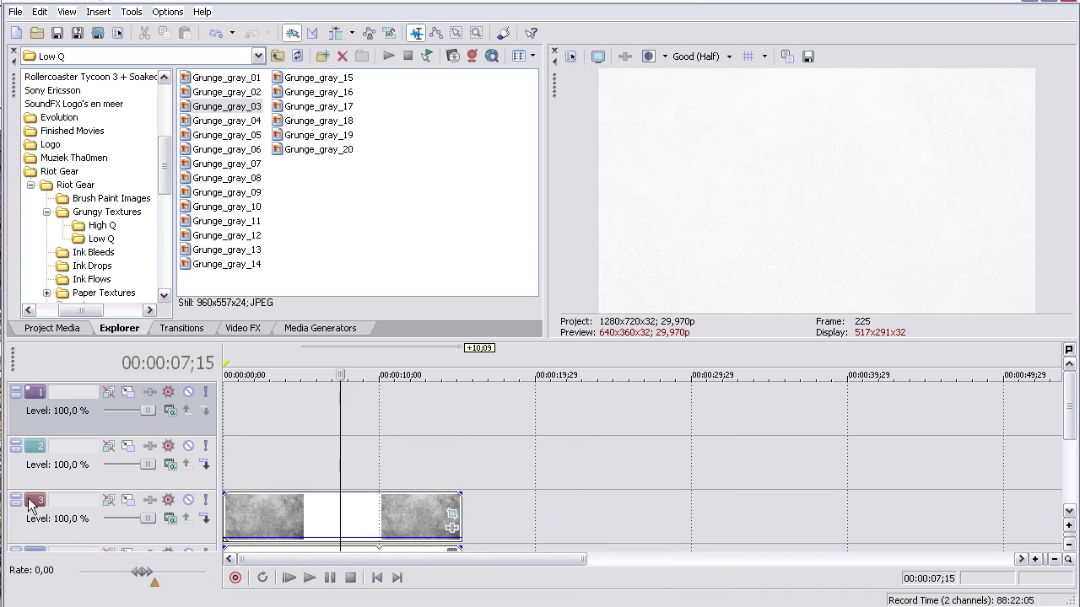
pyautogui.click(321, 328)
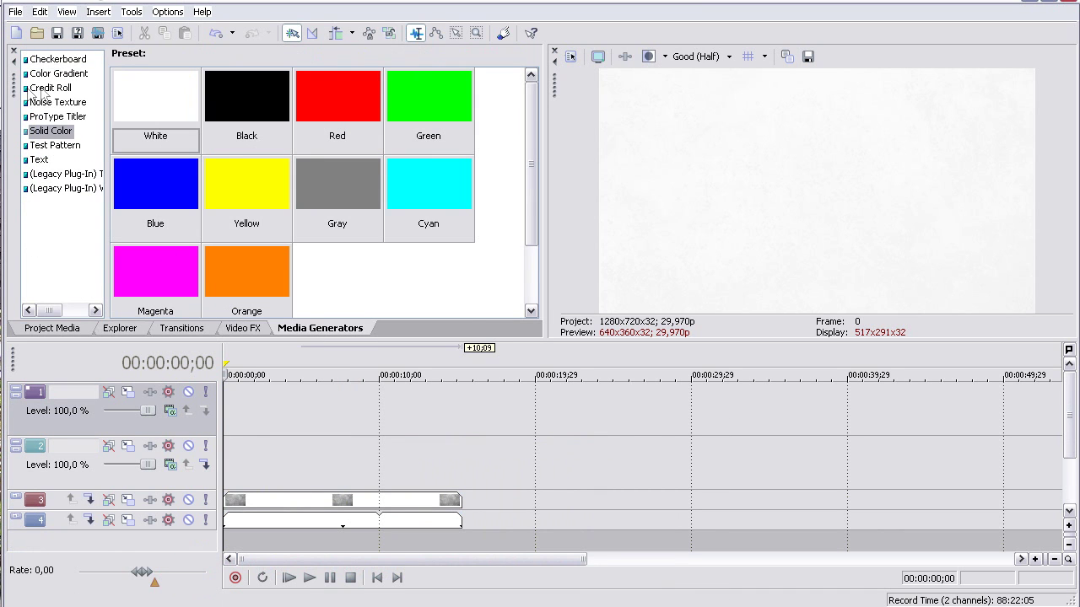
# Step: Add the Elliptical Transparent to Black gradient to track 2, widened with a partly transparent edge
pyautogui.click(53, 74)
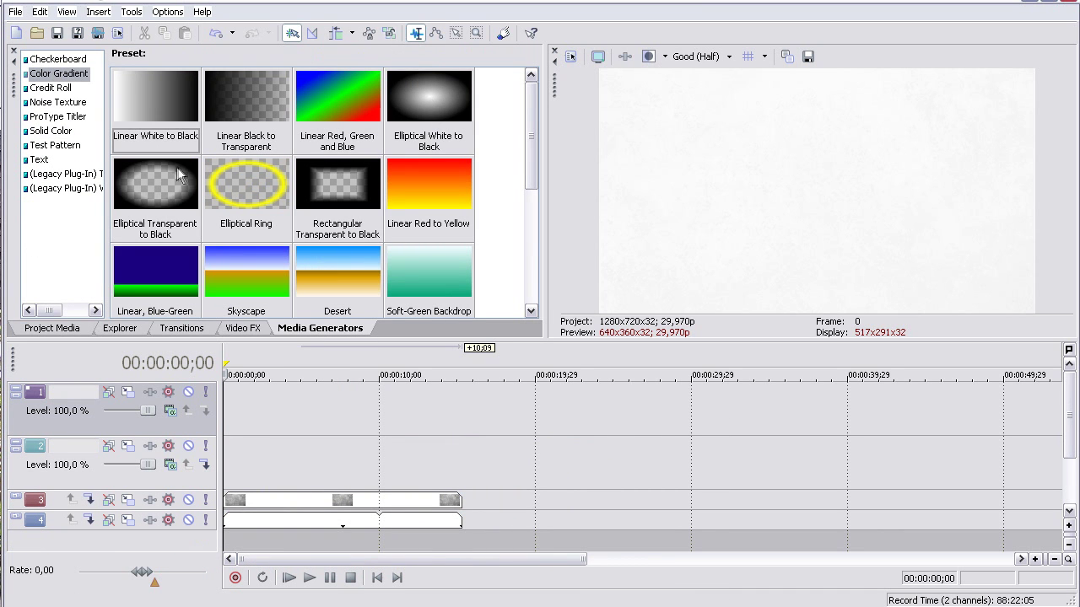
pyautogui.moveTo(178, 167); pyautogui.dragTo(236, 462)
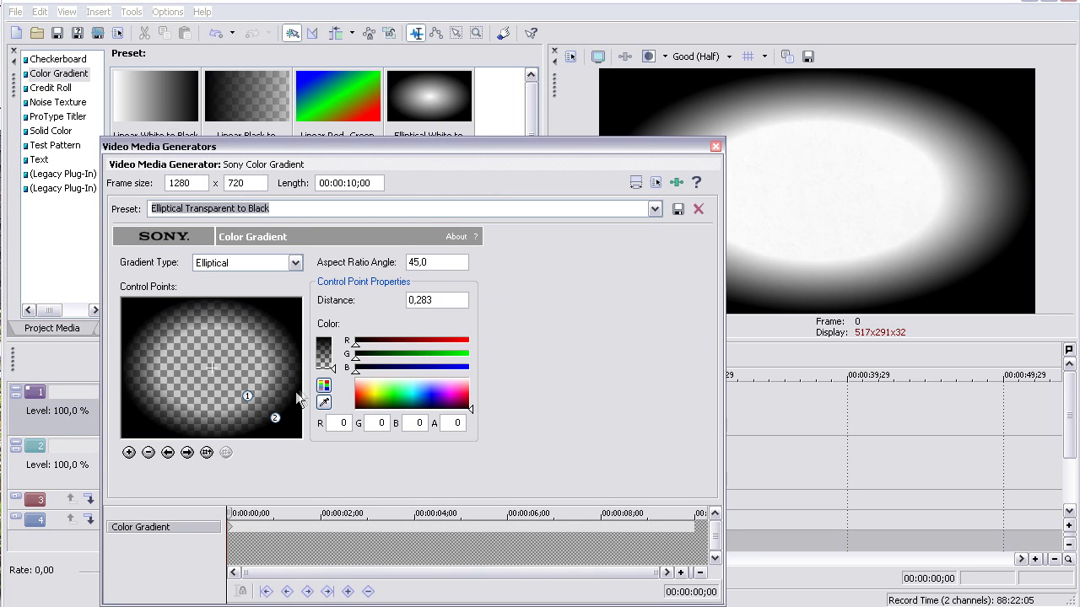
pyautogui.moveTo(272, 417); pyautogui.dragTo(295, 426)
pyautogui.moveTo(247, 396)
pyautogui.mouseDown()
pyautogui.moveTo(241, 387)
pyautogui.moveTo(252, 392)
pyautogui.mouseUp()
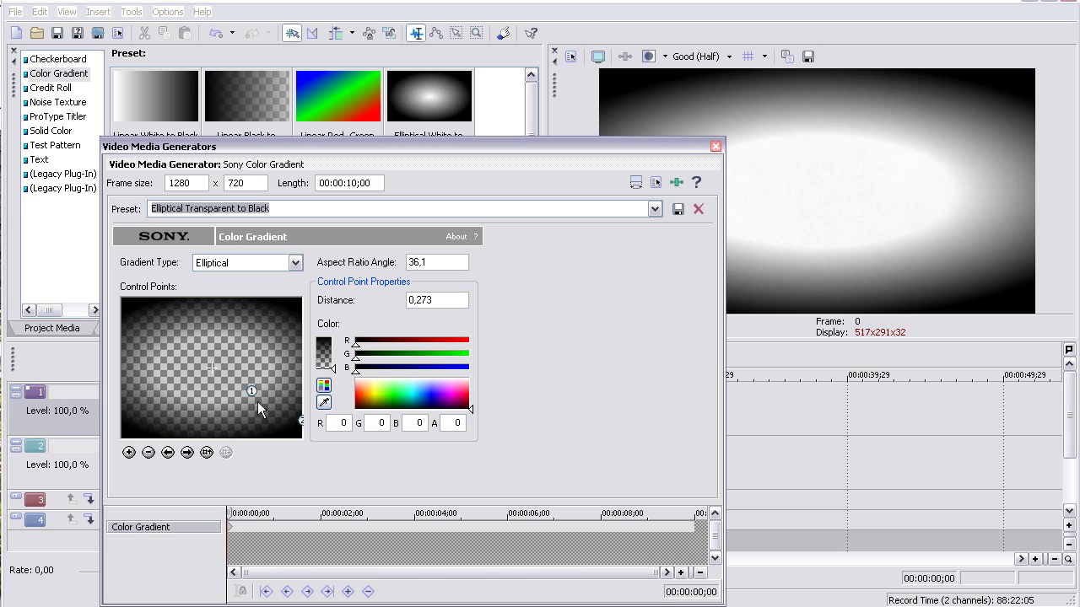
pyautogui.moveTo(330, 355); pyautogui.dragTo(330, 357)
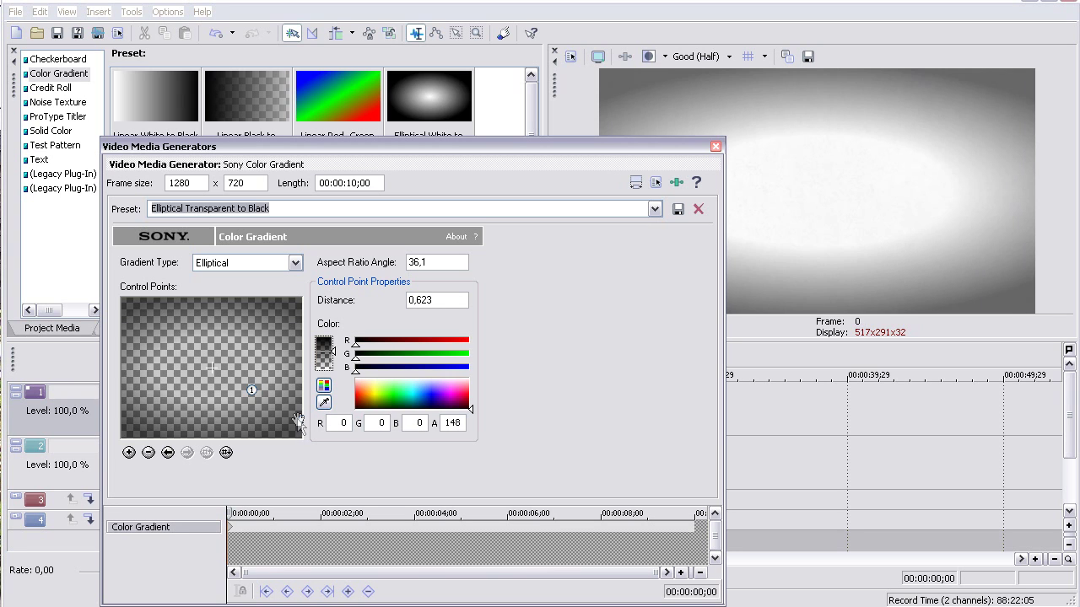
# Step: Reposition the gradient's points and extend the vignette clip to match the texture's length
pyautogui.moveTo(297, 433); pyautogui.dragTo(299, 437)
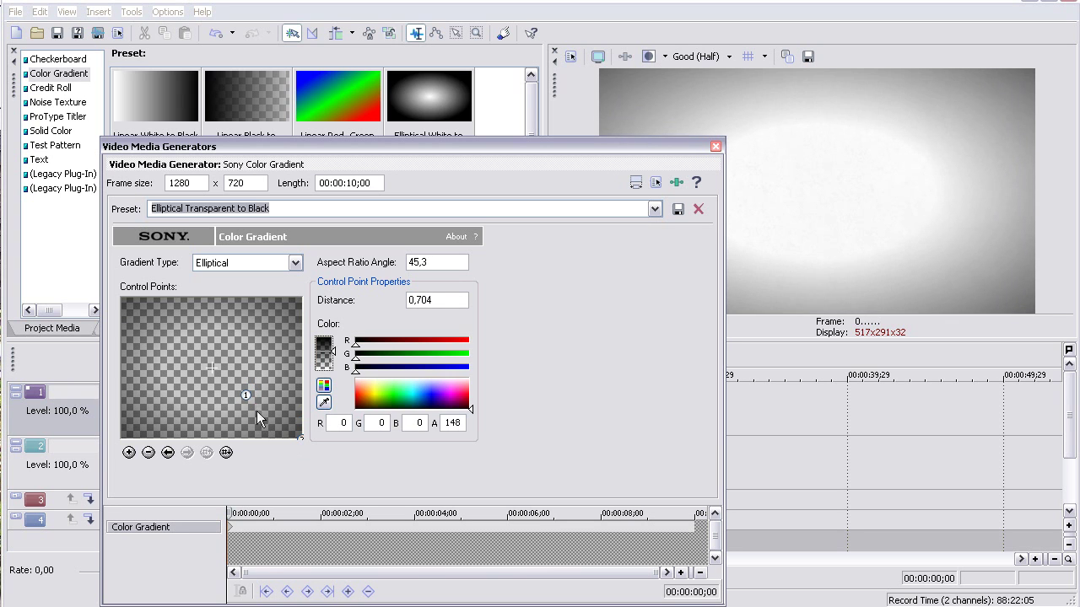
pyautogui.moveTo(238, 389); pyautogui.dragTo(213, 372)
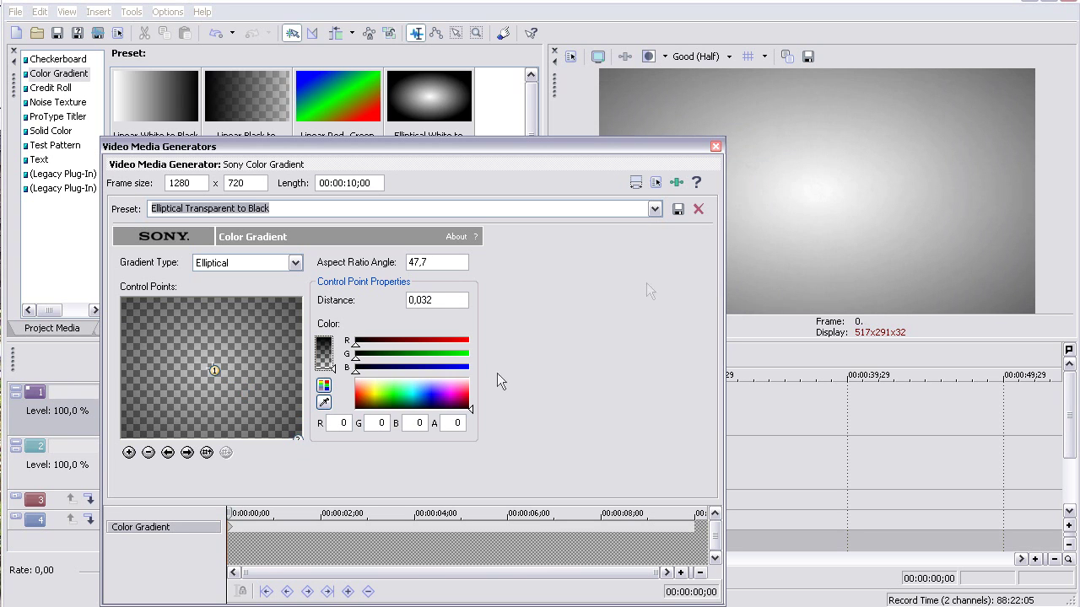
pyautogui.click(715, 147)
pyautogui.moveTo(373, 475)
pyautogui.mouseDown()
pyautogui.moveTo(451, 465)
pyautogui.moveTo(413, 481)
pyautogui.mouseUp()
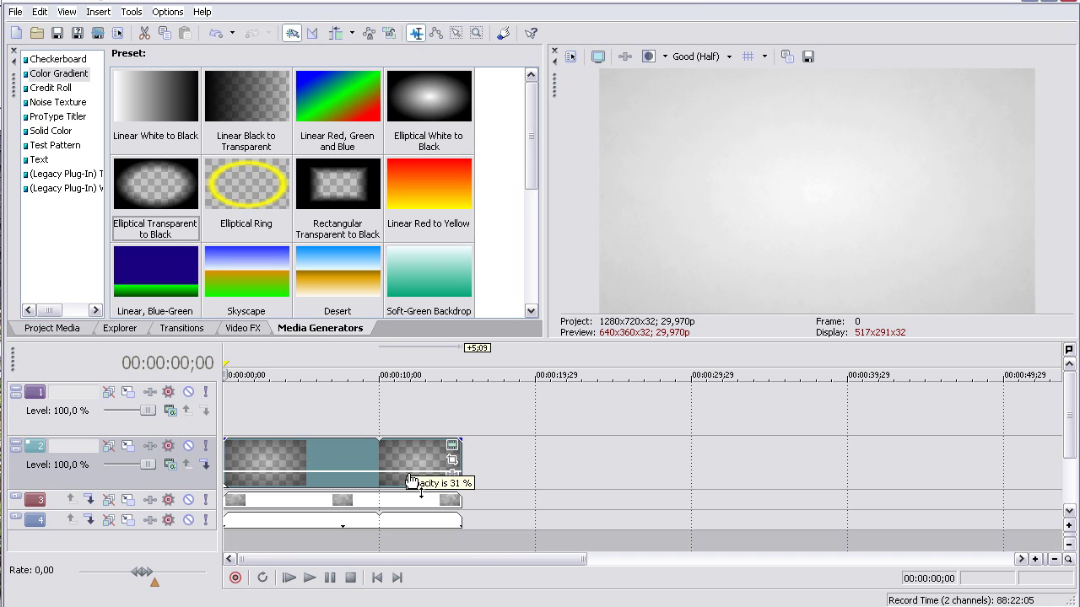
pyautogui.click(14, 446)
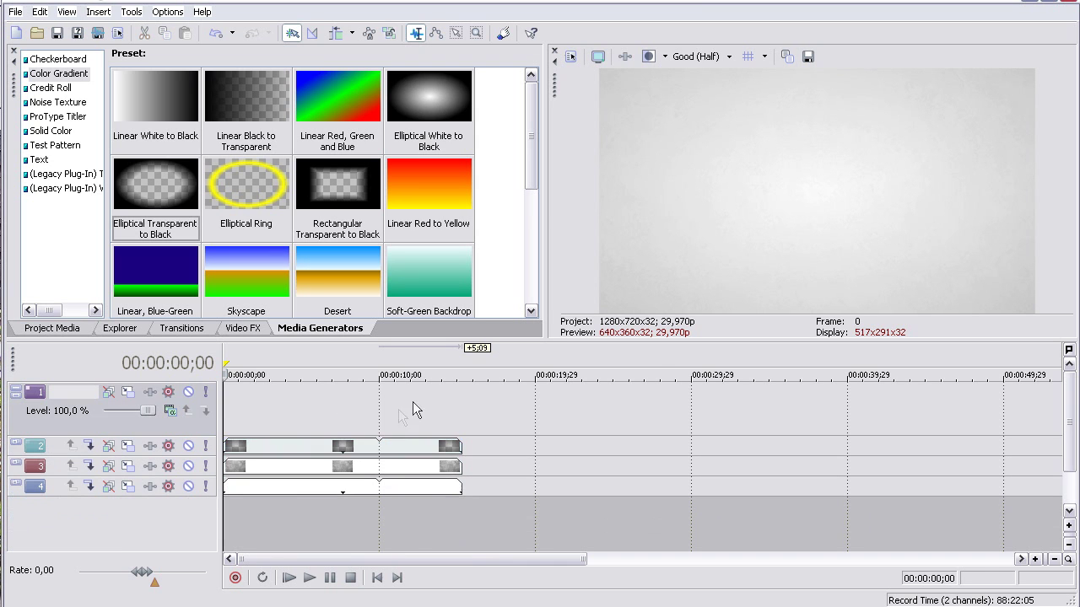
# Step: Insert a new empty video track at the top and add a text event to it
pyautogui.click(411, 403)
pyautogui.click(377, 578)
pyautogui.rightClick(487, 416)
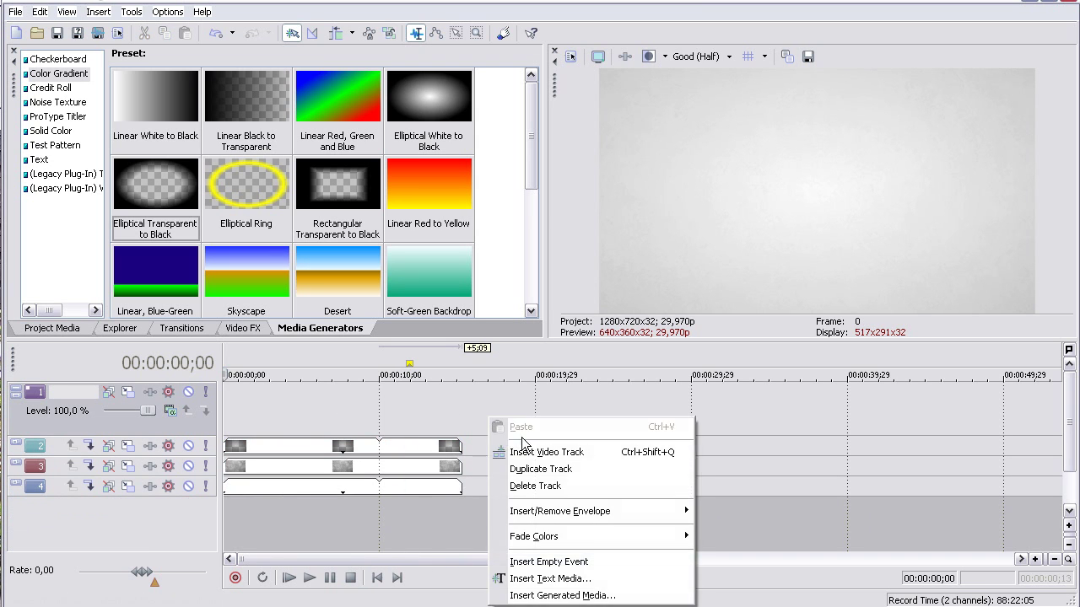
pyautogui.click(494, 446)
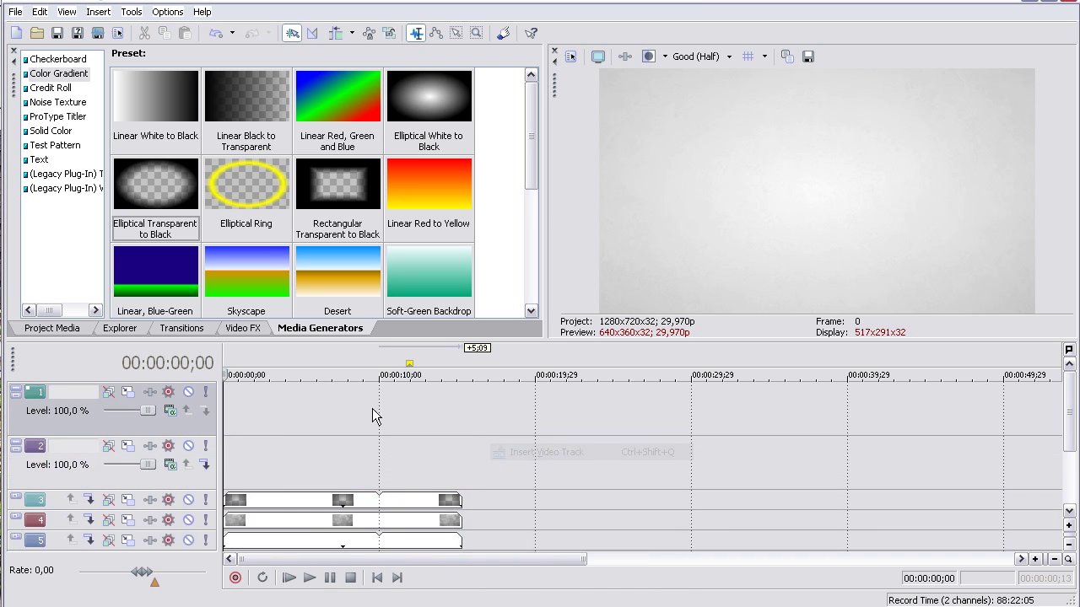
pyautogui.rightClick(251, 436)
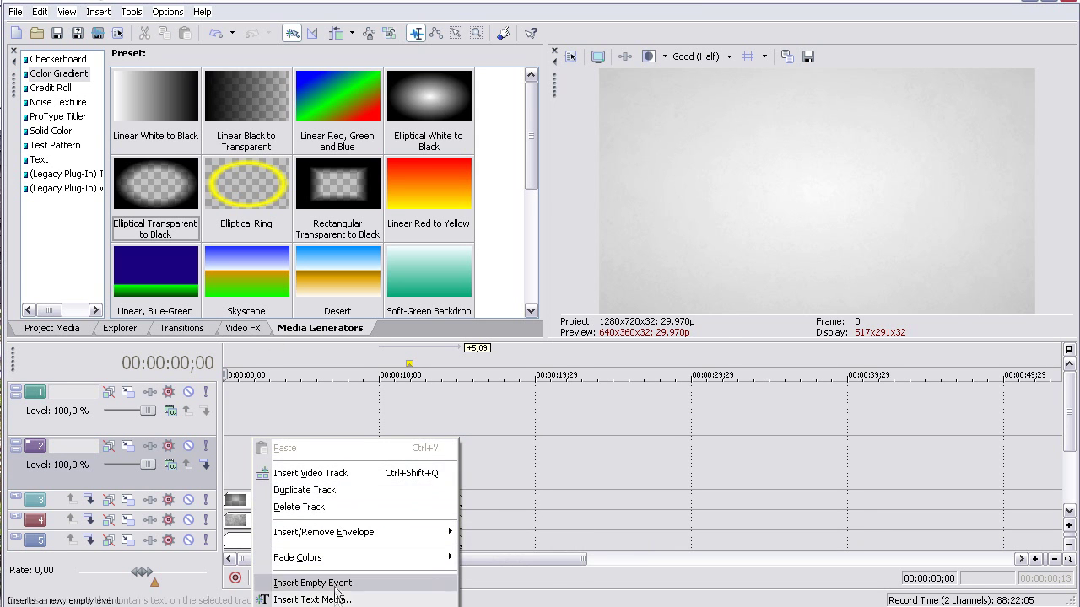
pyautogui.click(337, 599)
# Step: Set the text font to Arial Black
pyautogui.moveTo(480, 150); pyautogui.dragTo(454, 113)
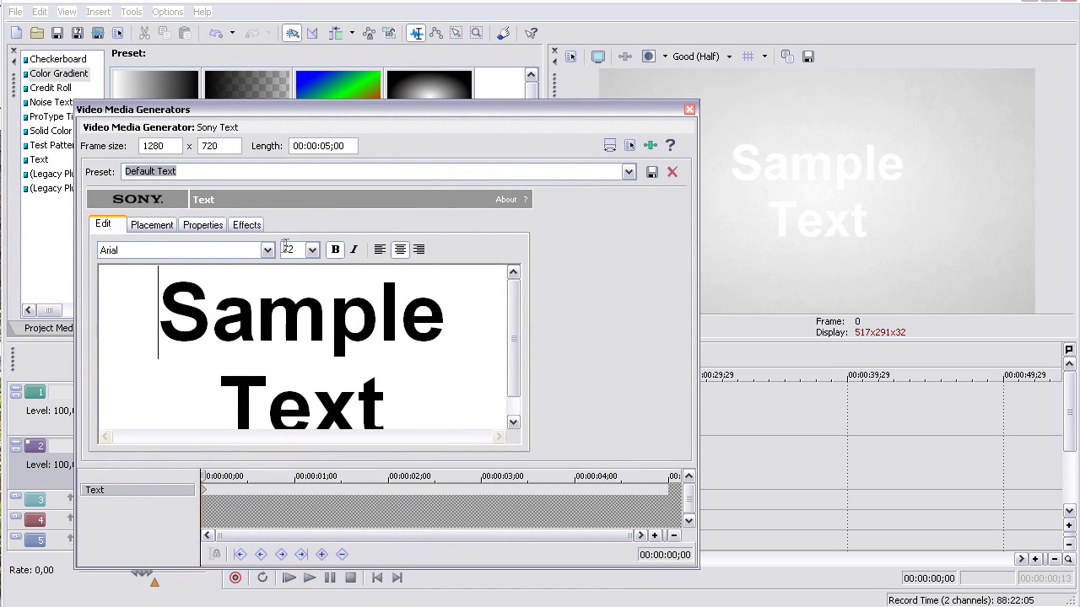
pyautogui.click(267, 250)
pyautogui.click(153, 376)
pyautogui.click(265, 251)
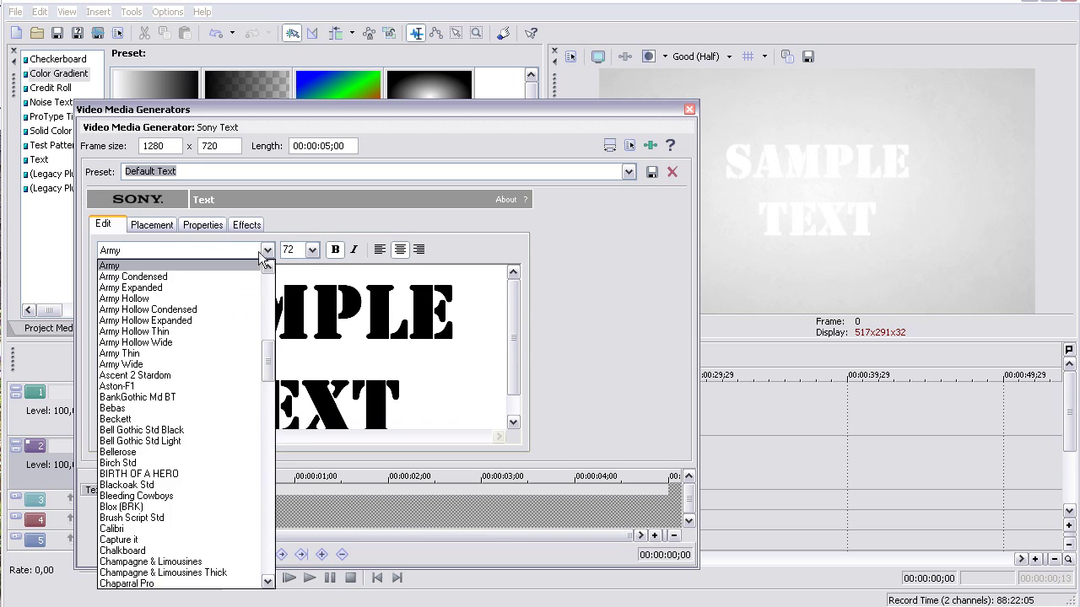
pyautogui.scroll(3, 186, 298)
pyautogui.scroll(1, 183, 302)
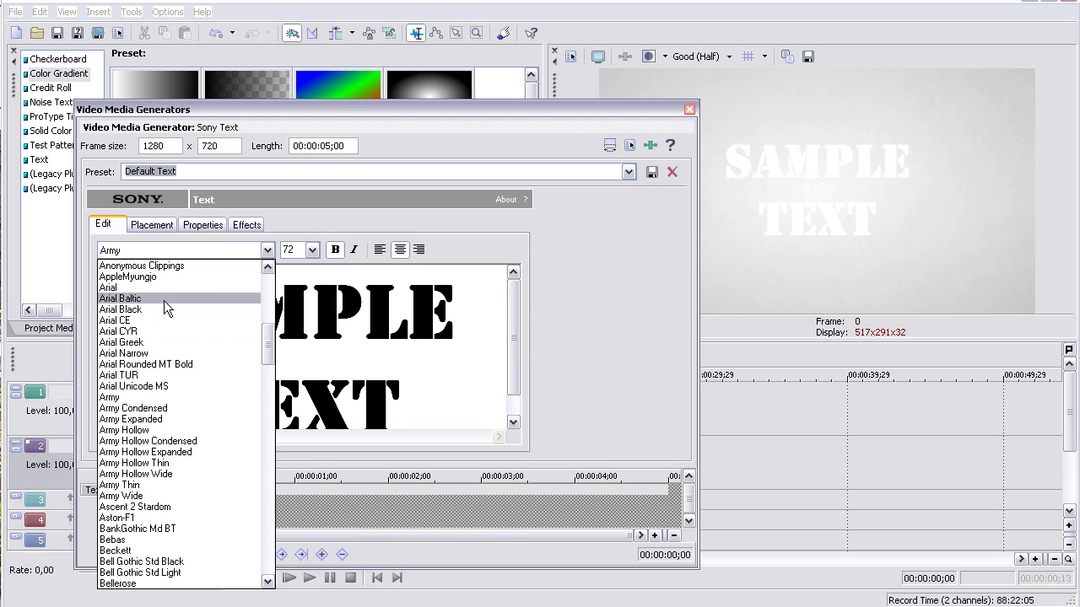
pyautogui.click(164, 309)
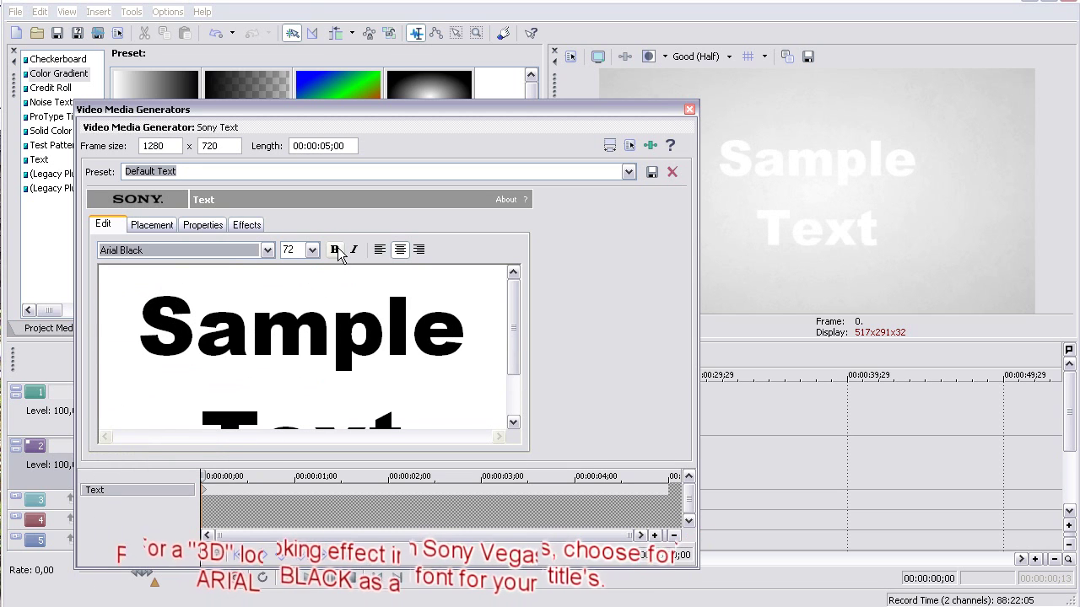
# Step: Replace the sample text with 'Tha0men'
pyautogui.click(385, 329)
pyautogui.hotkey('ctrl', 'a')
pyautogui.press('Delete')
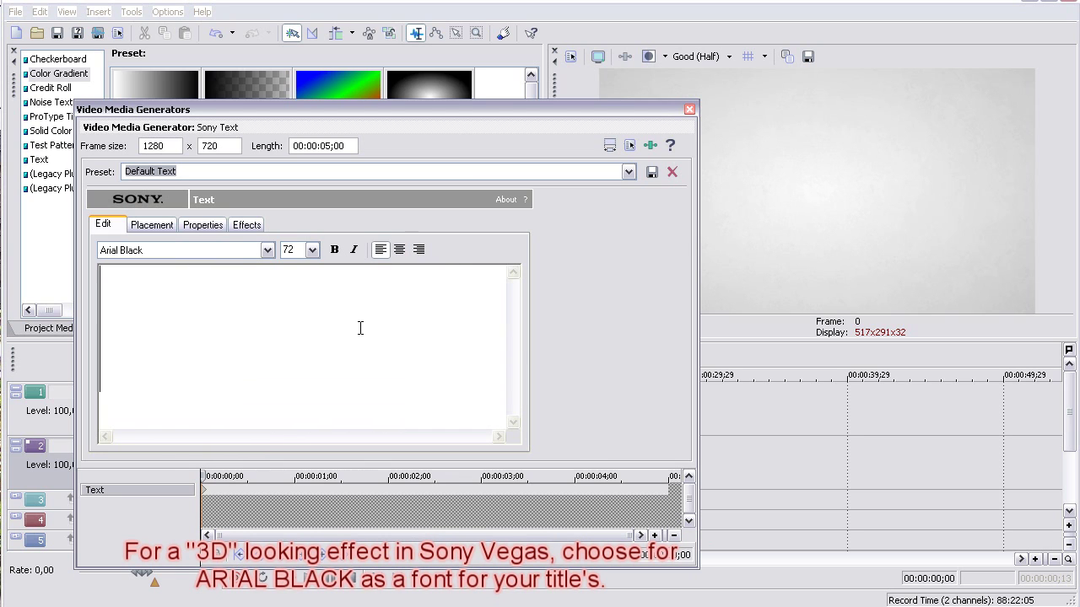
pyautogui.write('Tha')
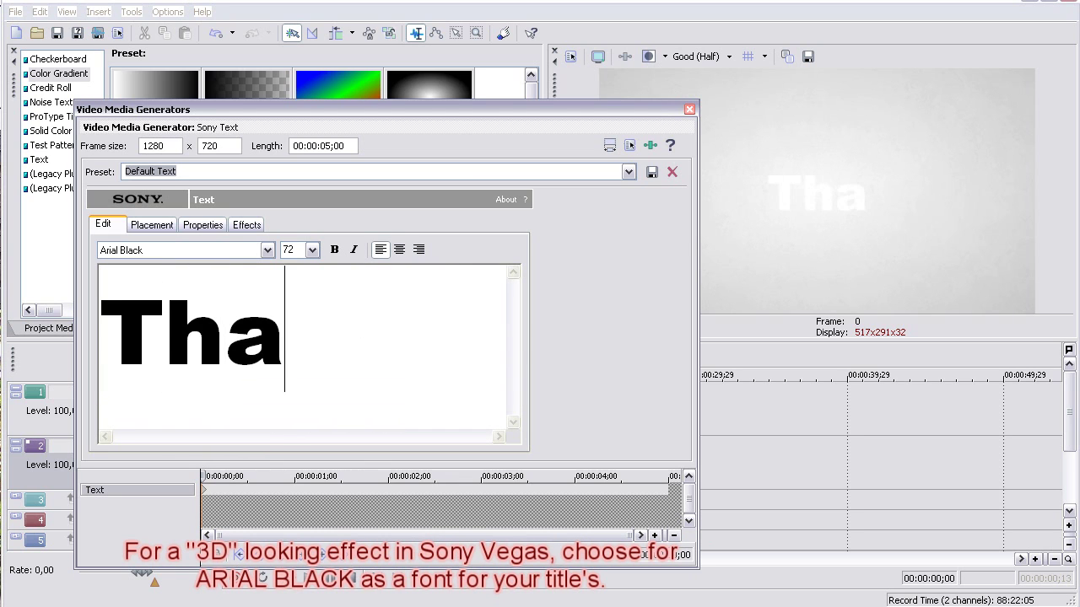
pyautogui.write('0men')
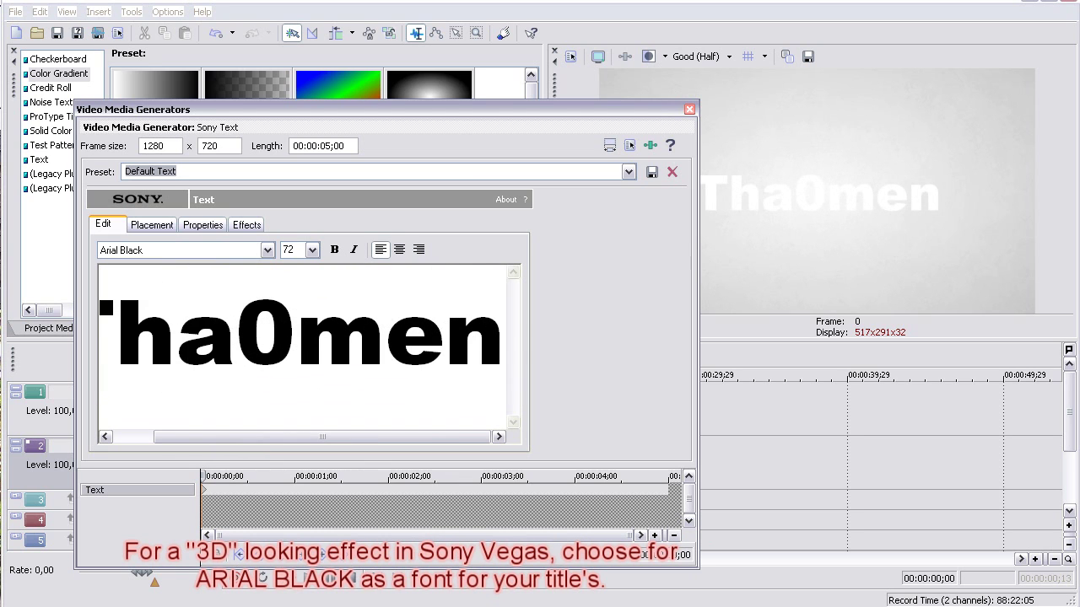
pyautogui.click(246, 224)
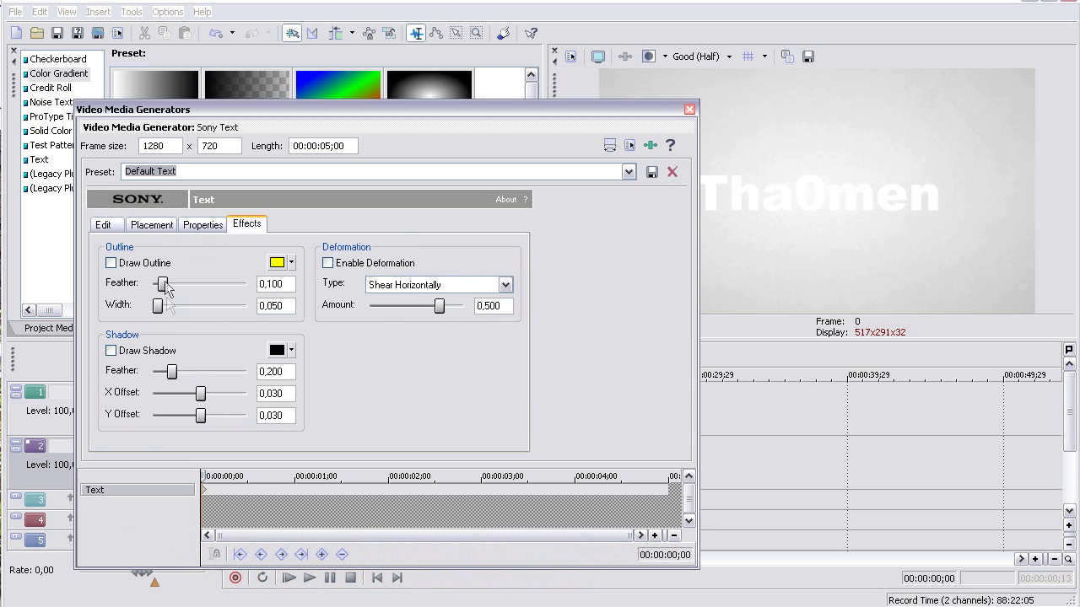
# Step: Make the Tha0men text colour dark grey using the HSL controls
pyautogui.click(203, 224)
pyautogui.click(171, 310)
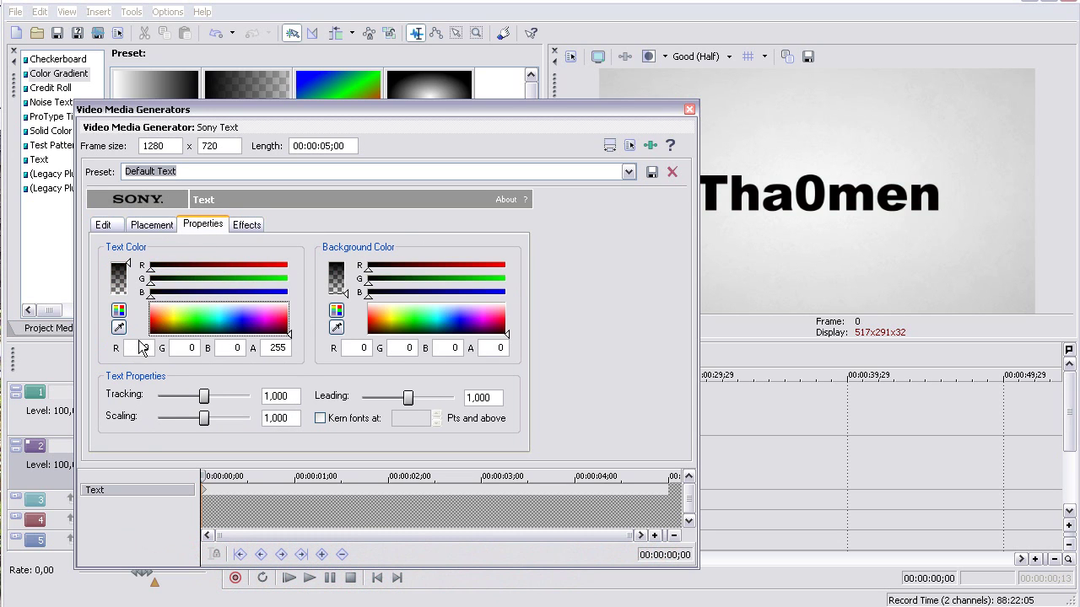
pyautogui.click(157, 321)
pyautogui.click(142, 291)
pyautogui.moveTo(151, 294); pyautogui.dragTo(181, 295)
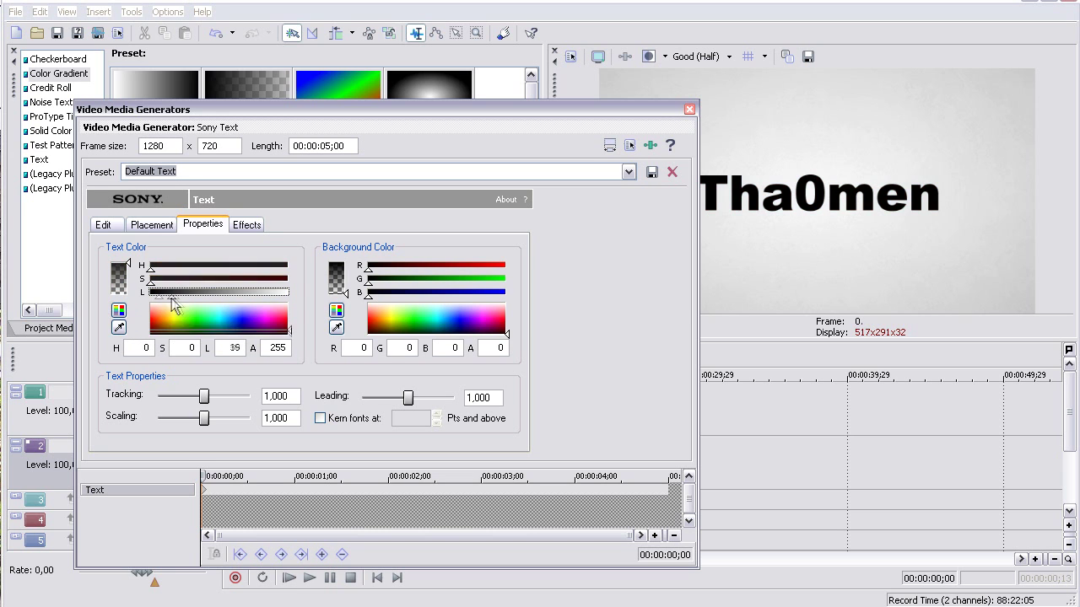
# Step: Turn on a soft drop shadow with a slight offset for the title
pyautogui.click(246, 224)
pyautogui.click(123, 354)
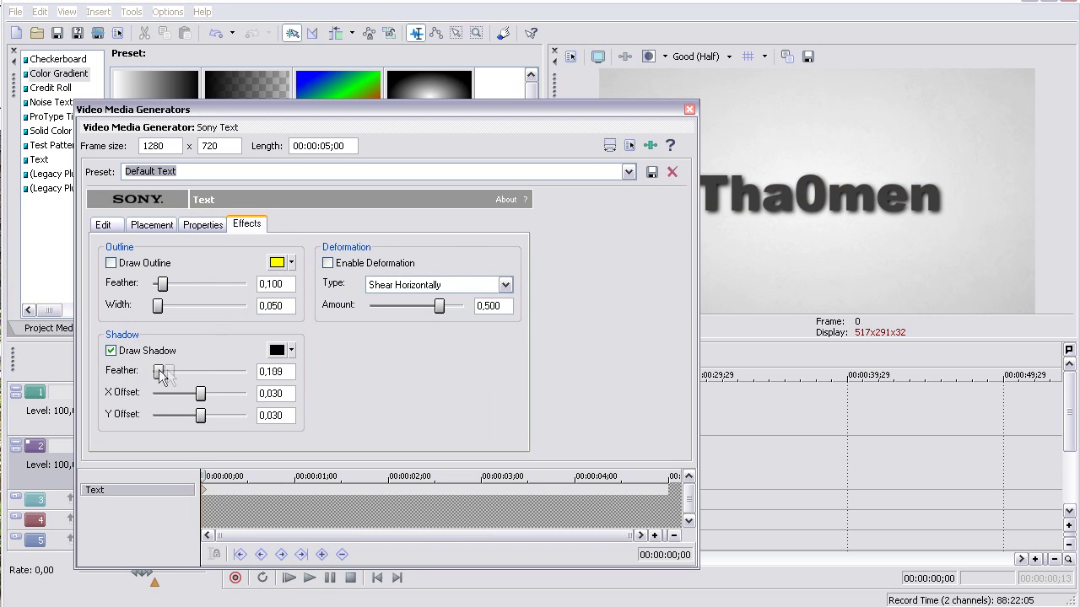
pyautogui.moveTo(163, 375); pyautogui.dragTo(196, 393)
pyautogui.click(110, 262)
# Step: Add a near-black outline to the title text and close the text generator
pyautogui.click(276, 262)
pyautogui.moveTo(316, 334); pyautogui.dragTo(313, 344)
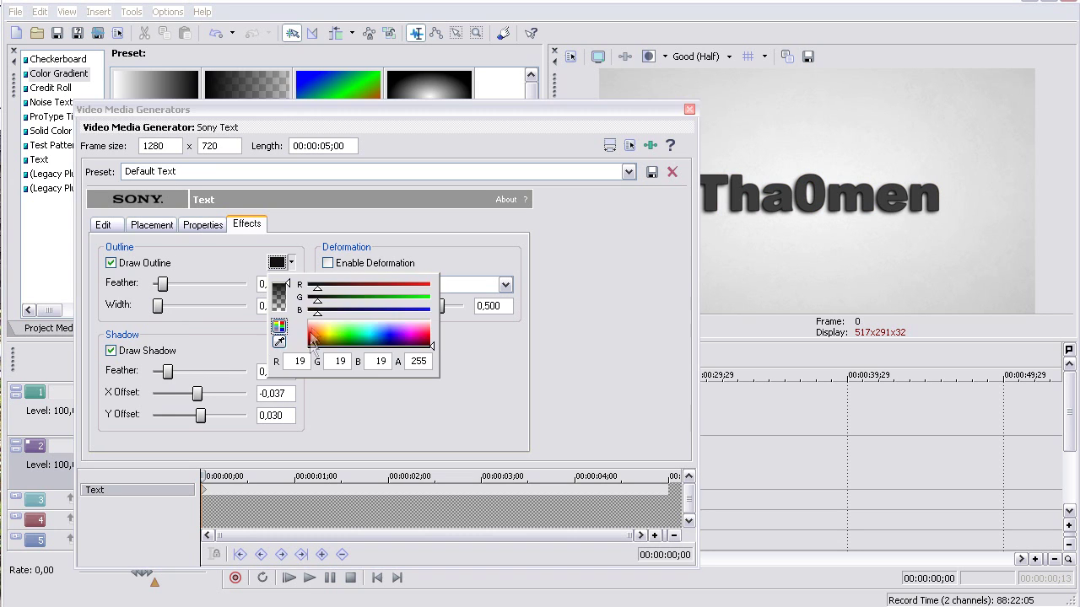
pyautogui.moveTo(312, 342); pyautogui.dragTo(432, 334)
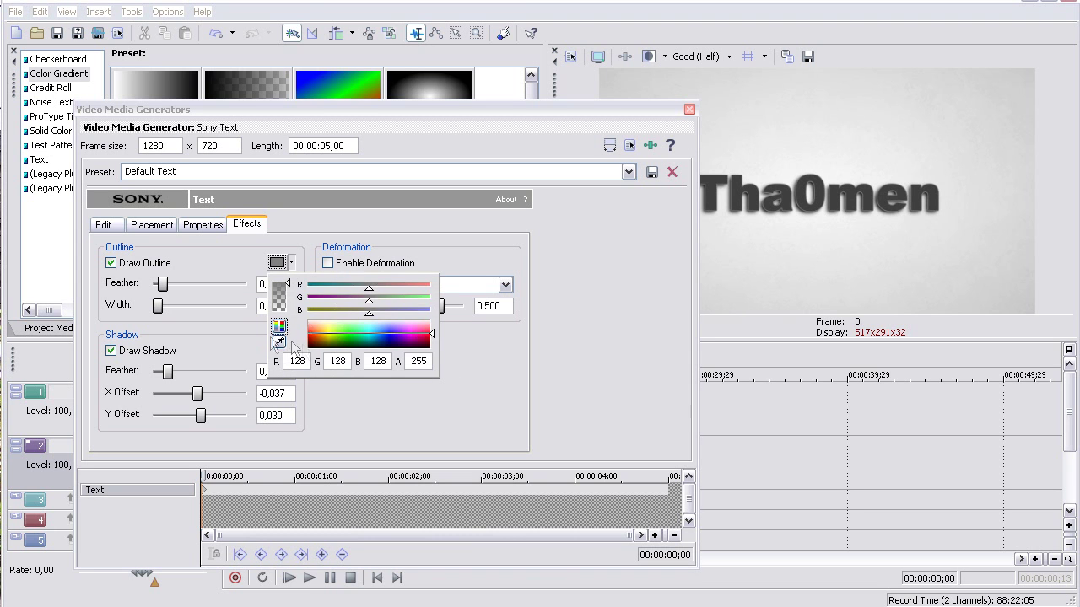
pyautogui.moveTo(310, 336); pyautogui.dragTo(310, 346)
pyautogui.click(487, 363)
pyautogui.click(151, 224)
pyautogui.click(103, 224)
pyautogui.click(661, 156)
# Step: Move the title clip later on track 2 and place a black solid-colour event on track 1
pyautogui.moveTo(261, 461); pyautogui.dragTo(295, 465)
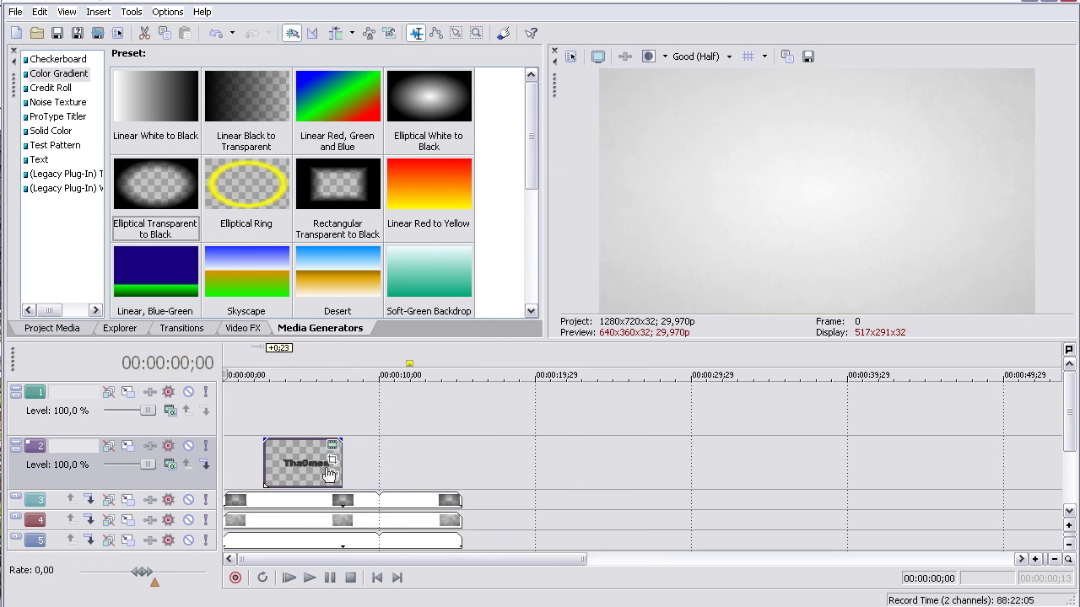
pyautogui.rightClick(278, 455)
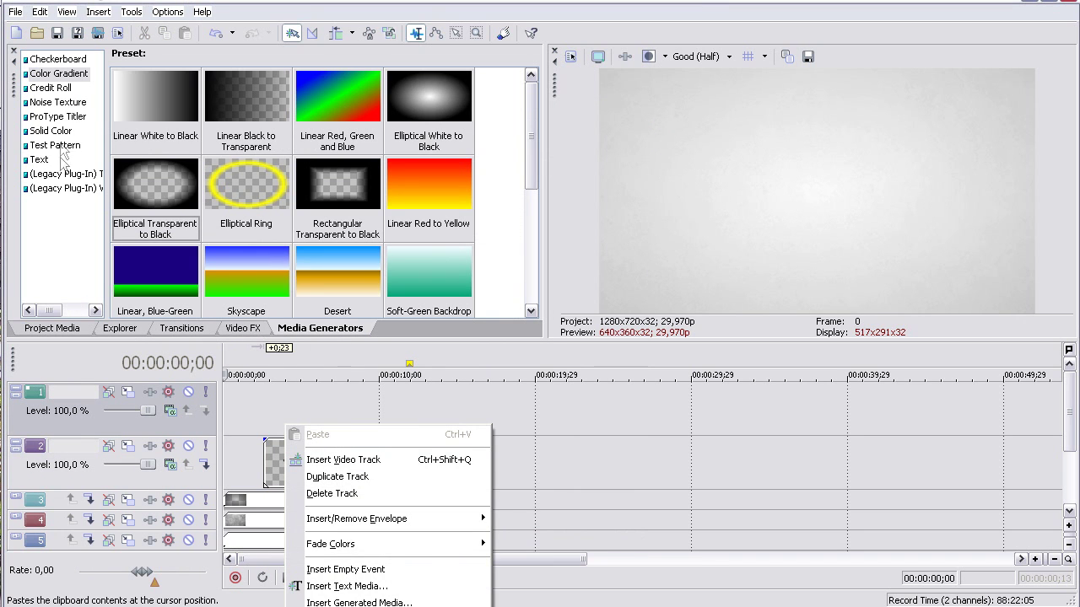
pyautogui.click(50, 88)
pyautogui.click(50, 131)
pyautogui.moveTo(247, 102); pyautogui.dragTo(228, 409)
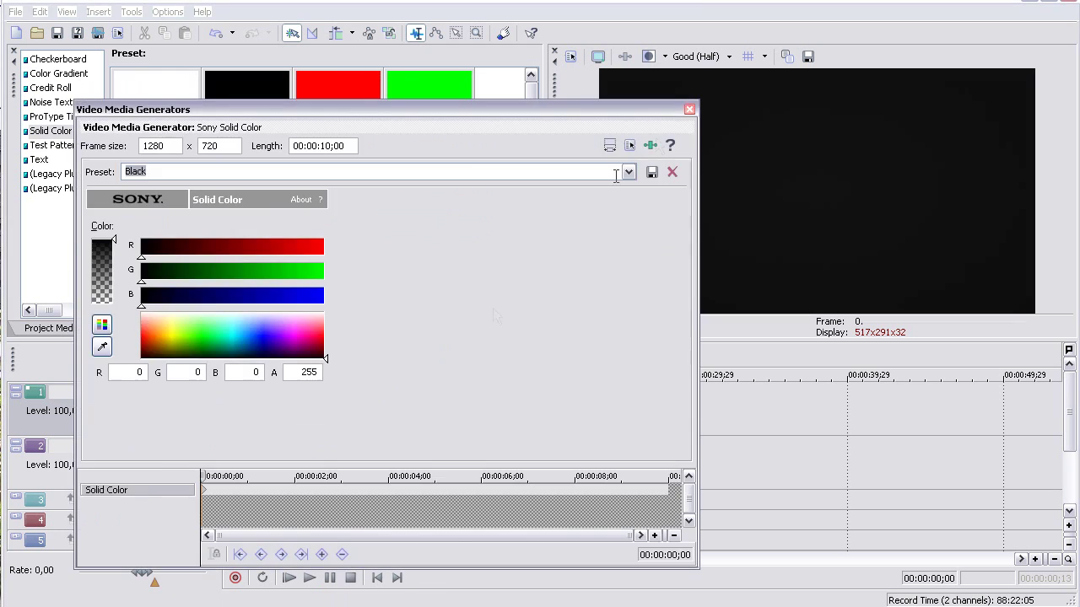
# Step: Shorten the black event on track 1 into a fade-out and preview it at quarter quality
pyautogui.moveTo(372, 409)
pyautogui.mouseDown()
pyautogui.moveTo(280, 410)
pyautogui.moveTo(226, 386)
pyautogui.mouseUp()
pyautogui.click(309, 578)
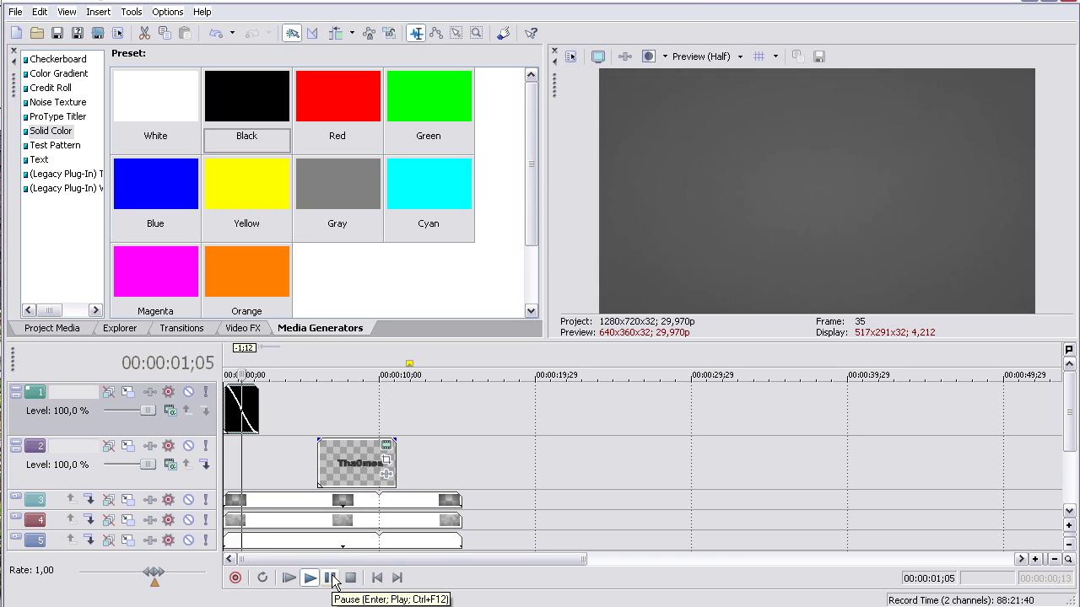
pyautogui.press('space')
pyautogui.click(740, 57)
pyautogui.click(798, 144)
pyautogui.press('space')
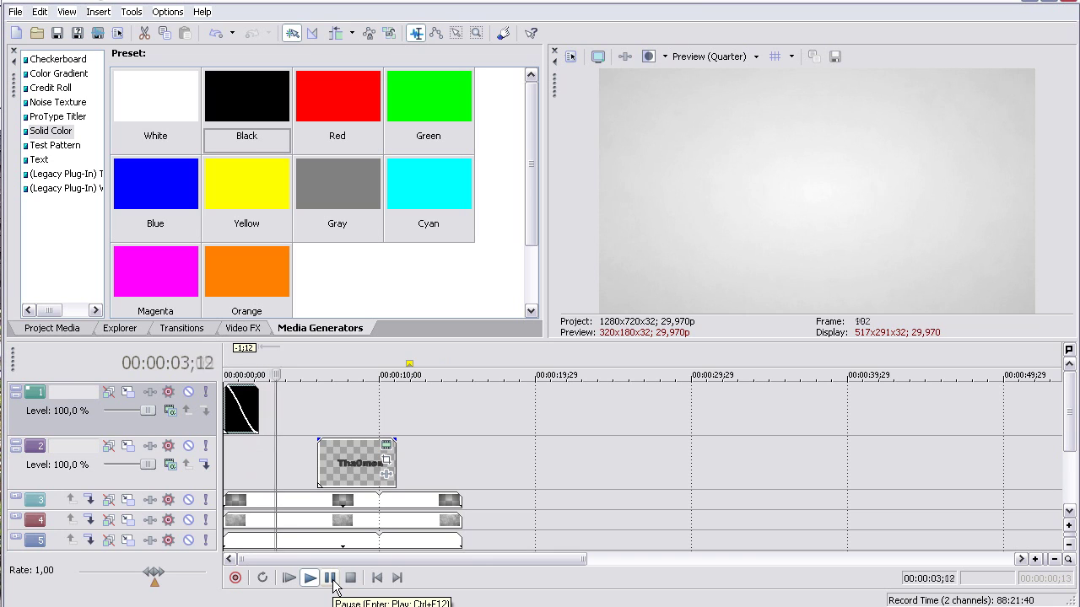
pyautogui.press('space')
# Step: Restore preview quality to Good (Half) and nudge the title clip slightly earlier
pyautogui.click(756, 56)
pyautogui.moveTo(705, 110)
pyautogui.click(789, 142)
pyautogui.moveTo(293, 472); pyautogui.dragTo(281, 471)
pyautogui.click(334, 445)
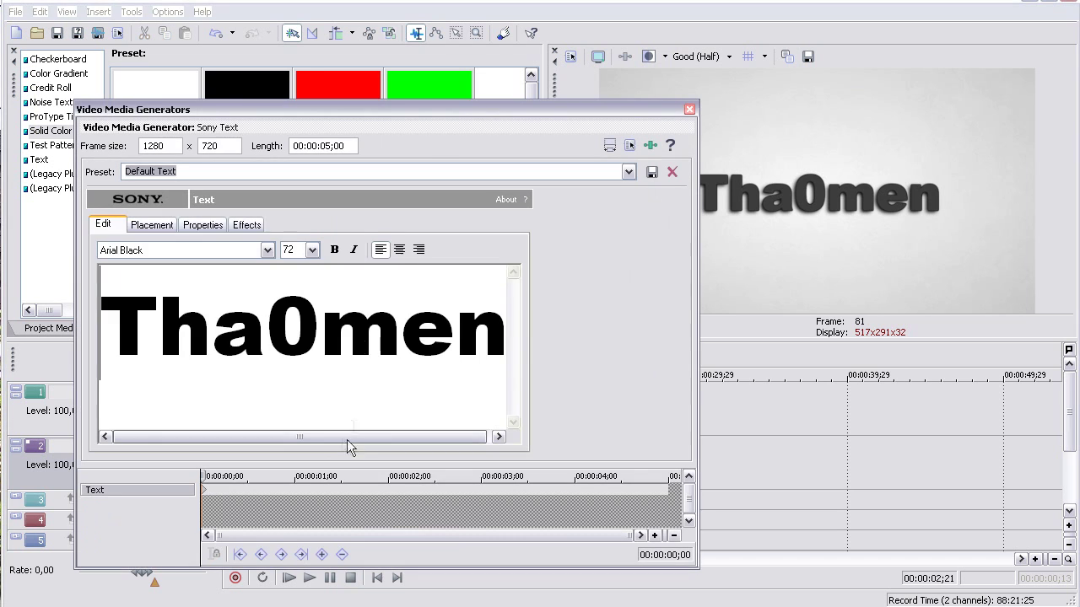
# Step: Review the title's effect, colour and placement settings, settling on the Placement tab
pyautogui.click(247, 225)
pyautogui.click(202, 225)
pyautogui.click(152, 225)
pyautogui.click(103, 224)
pyautogui.click(147, 233)
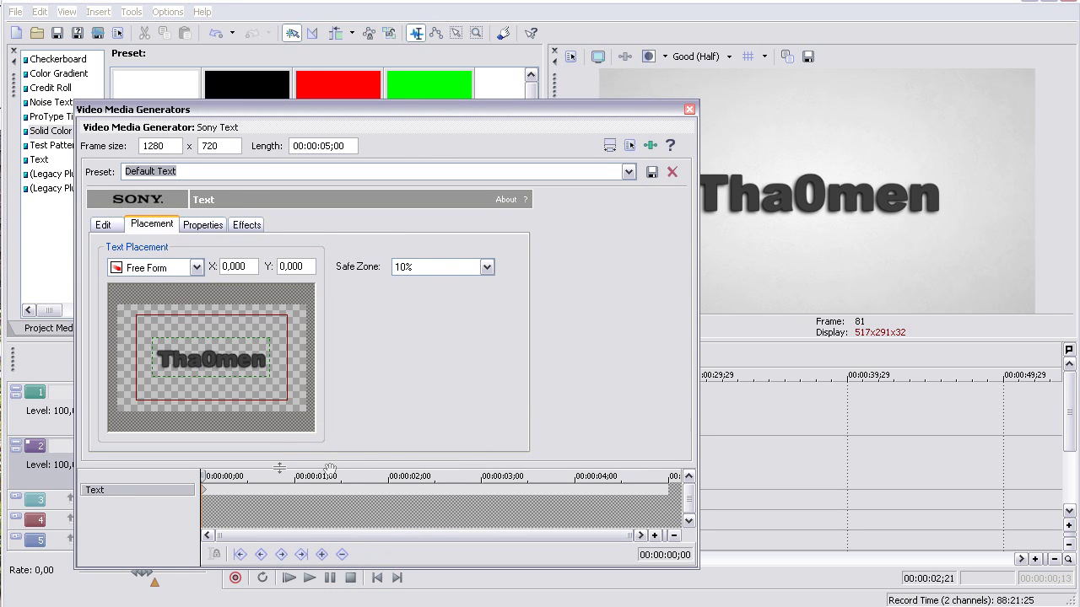
pyautogui.moveTo(410, 107)
pyautogui.mouseDown()
pyautogui.moveTo(688, 110)
pyautogui.moveTo(547, 116)
pyautogui.mouseUp()
# Step: Keyframe the title sliding from off-frame at 00:00:01;26 to centre, then drifting slightly up-left
pyautogui.click(552, 498)
pyautogui.moveTo(374, 359)
pyautogui.mouseDown()
pyautogui.moveTo(487, 359)
pyautogui.moveTo(426, 294)
pyautogui.mouseUp()
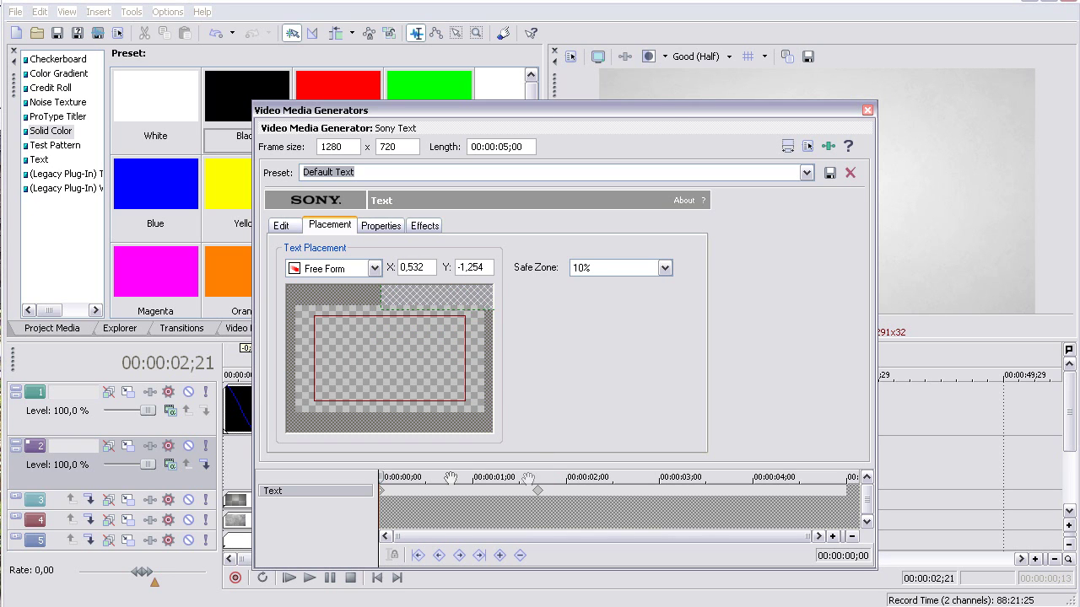
pyautogui.moveTo(381, 477); pyautogui.dragTo(539, 474)
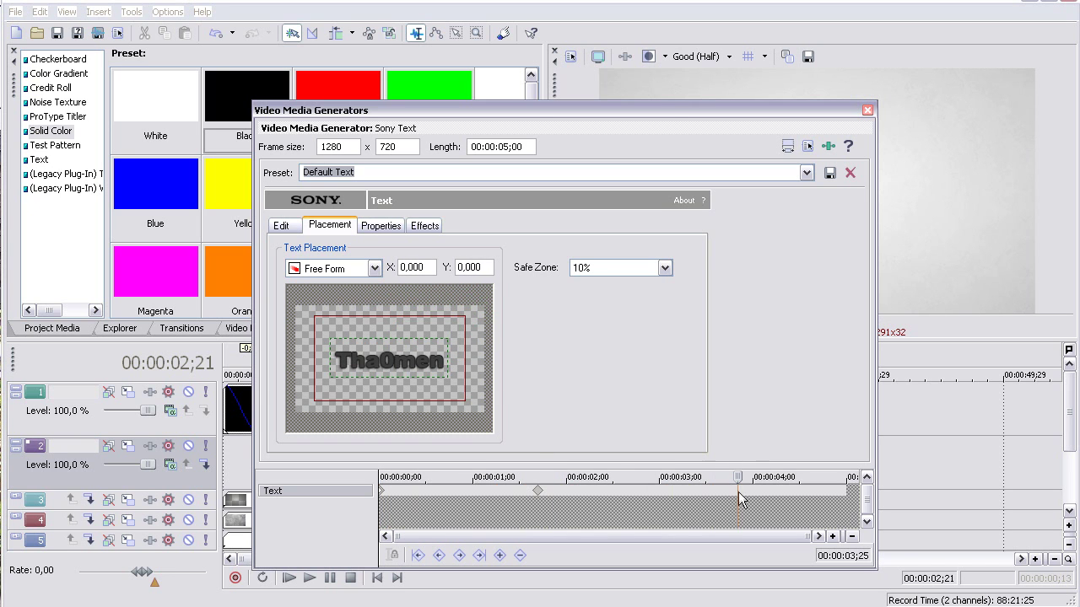
pyautogui.moveTo(420, 365); pyautogui.dragTo(416, 361)
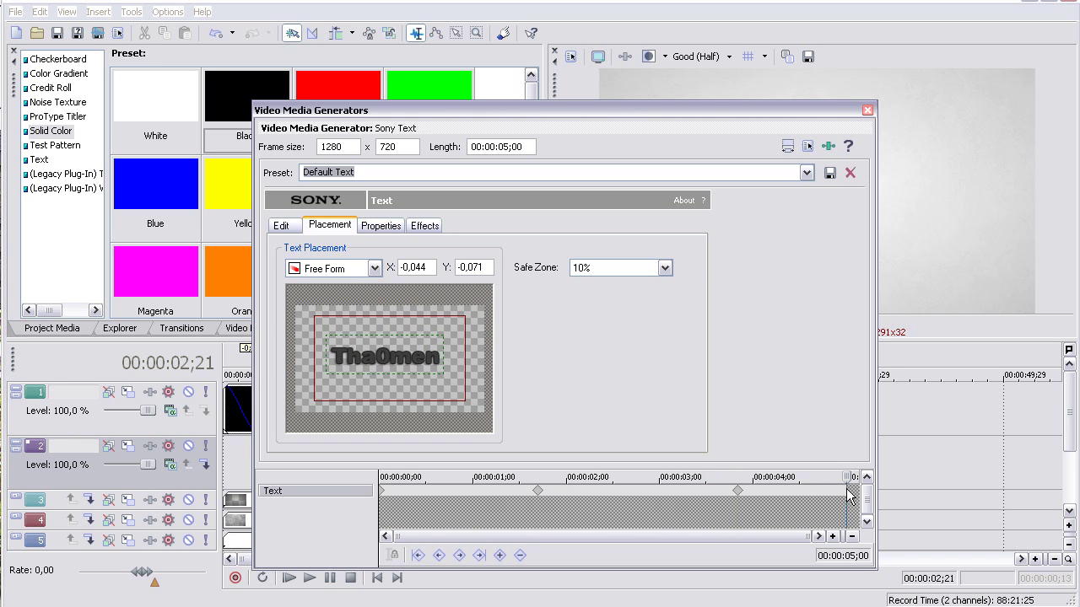
pyautogui.click(867, 110)
# Step: Set preview quality to Preview (Half) and play the title animation
pyautogui.click(330, 578)
pyautogui.click(702, 57)
pyautogui.moveTo(709, 94)
pyautogui.click(820, 129)
pyautogui.click(310, 578)
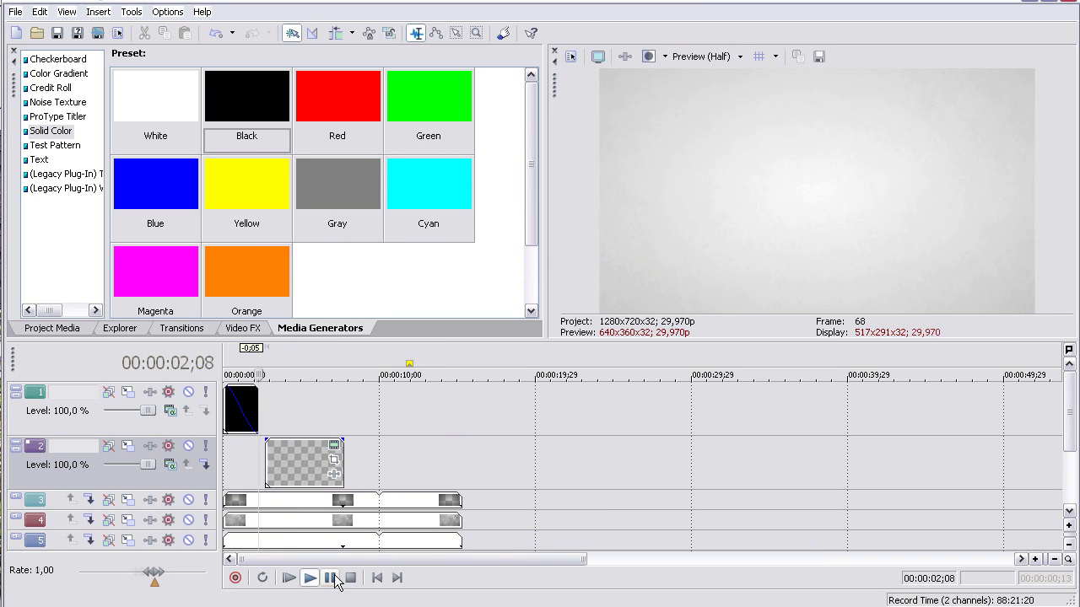
# Step: Set preview quality back to quarter and play part of the intro
pyautogui.click(330, 578)
pyautogui.click(708, 57)
pyautogui.click(793, 144)
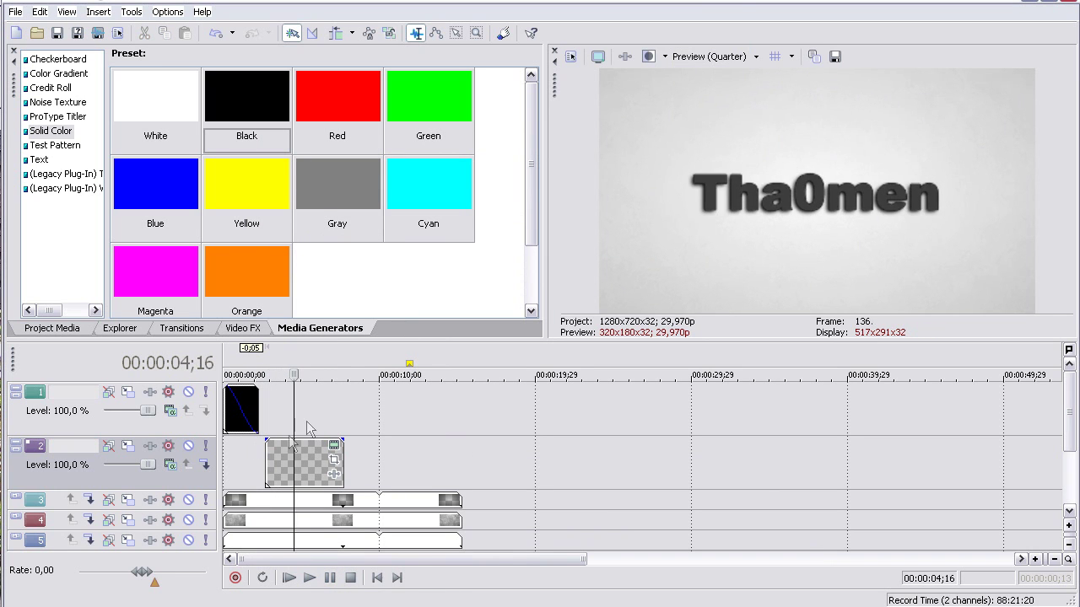
pyautogui.click(310, 578)
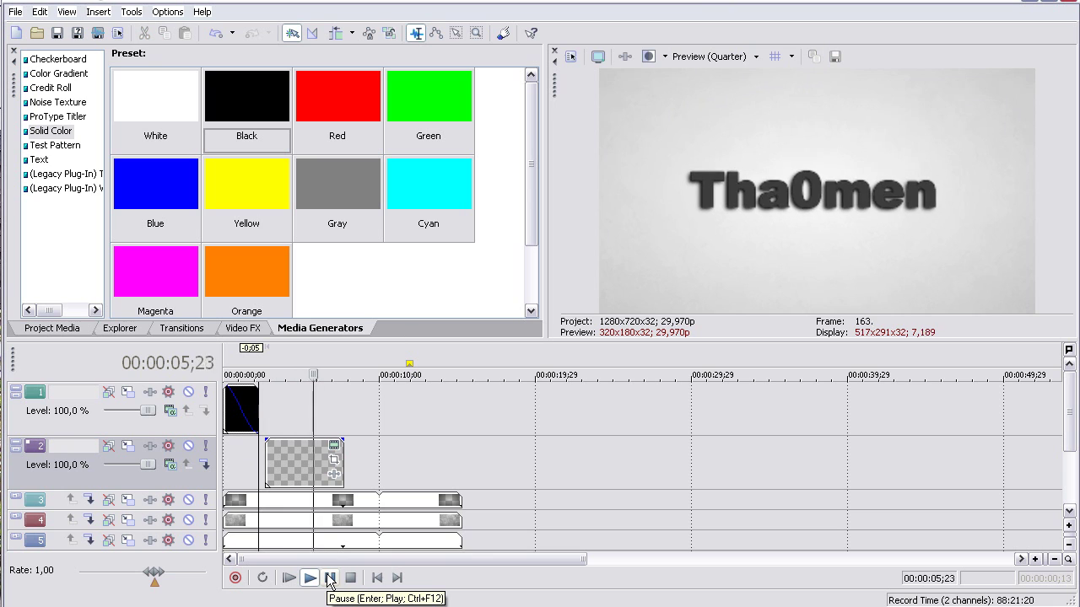
pyautogui.click(330, 578)
# Step: Delete the title's 03;25 keyframe, nudge its position, and fade out the Tha0men event's end
pyautogui.click(333, 447)
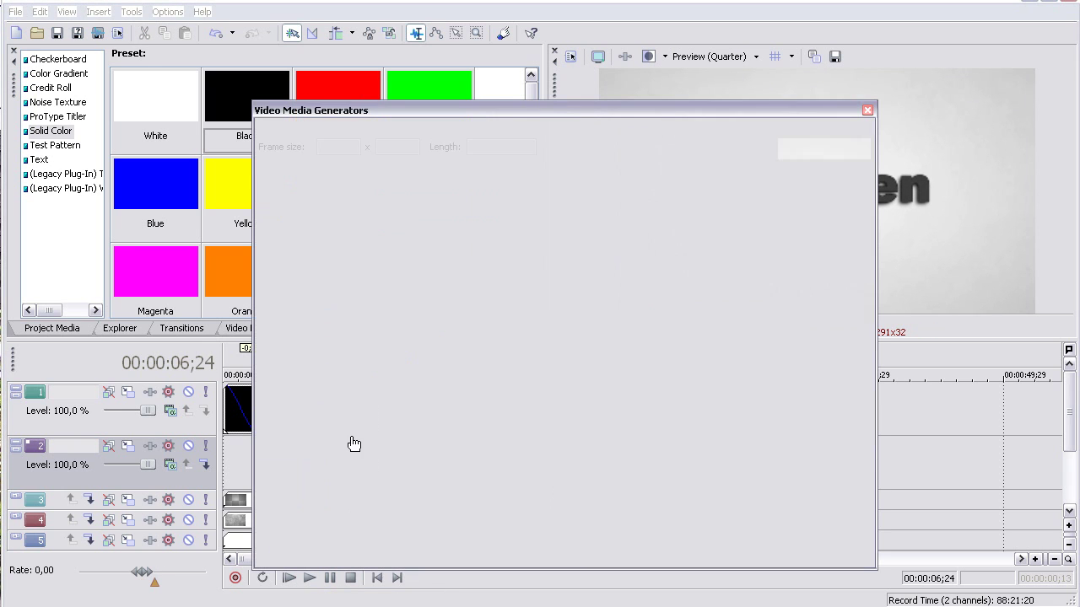
pyautogui.rightClick(736, 497)
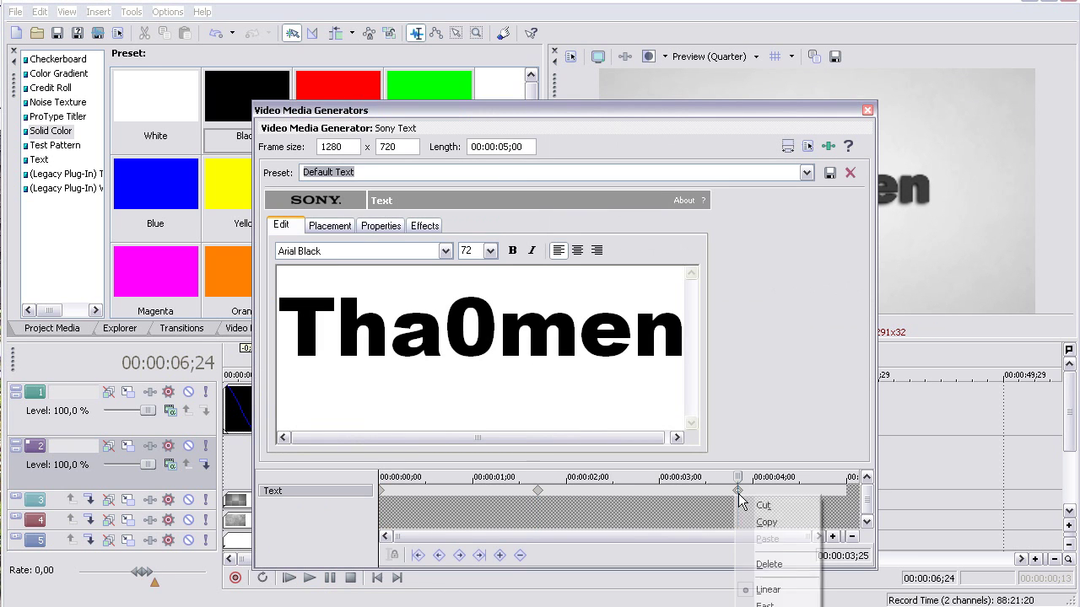
pyautogui.click(834, 563)
pyautogui.click(343, 228)
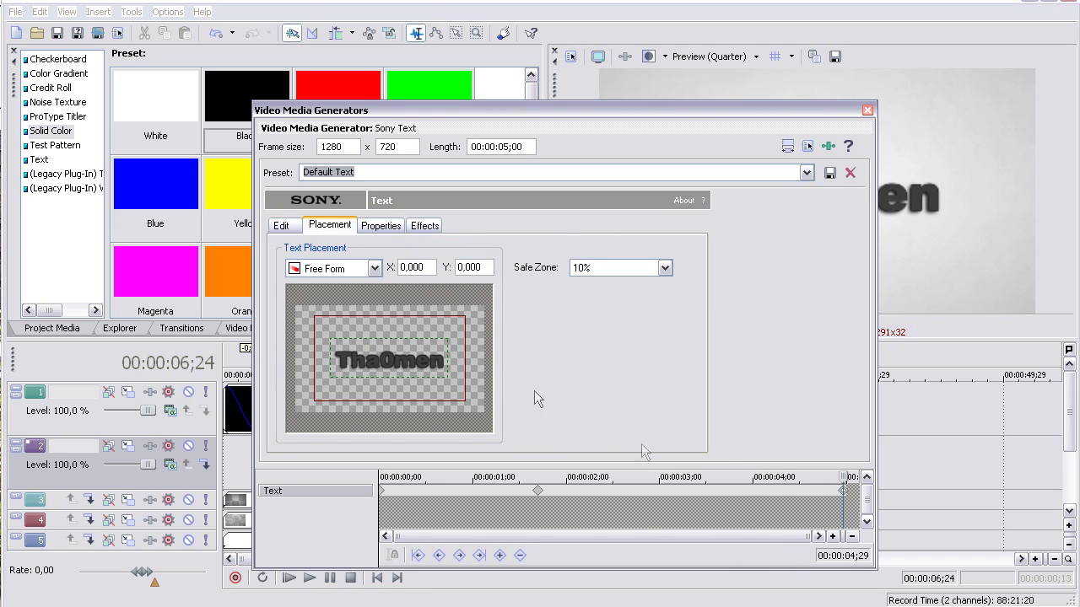
pyautogui.moveTo(414, 367); pyautogui.dragTo(414, 366)
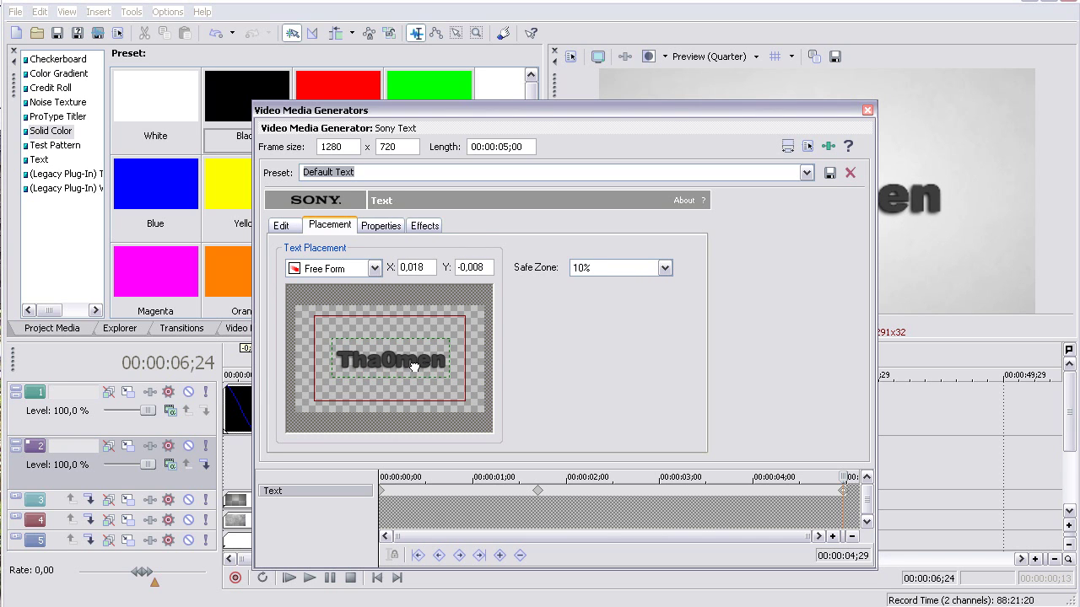
pyautogui.click(868, 110)
pyautogui.moveTo(343, 439); pyautogui.dragTo(329, 440)
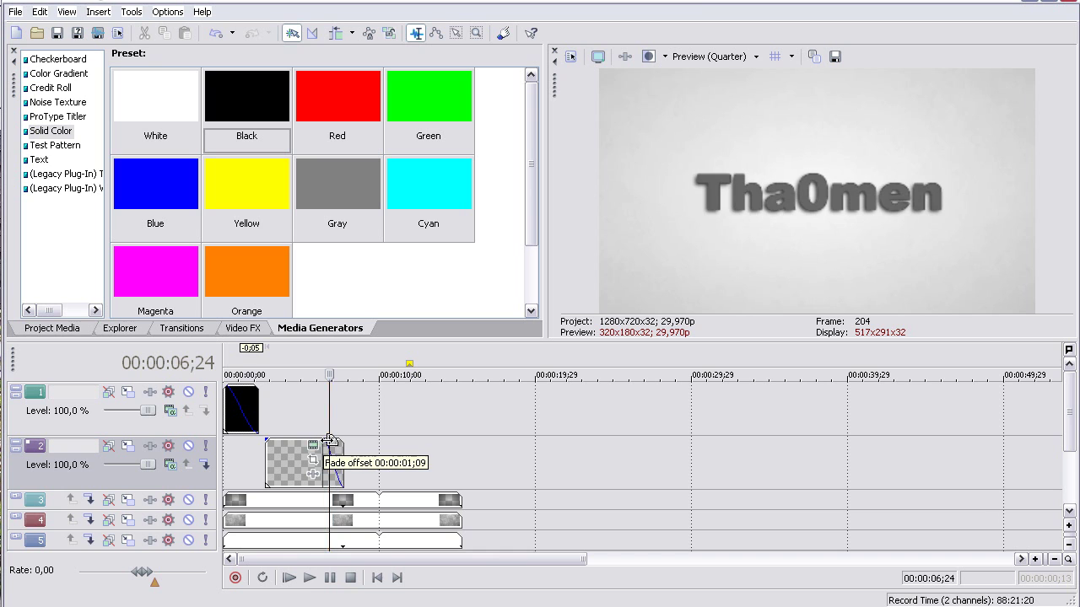
pyautogui.rightClick(393, 466)
# Step: Insert a new video track with a Sony Text event reading PRESENTS in Arial Black
pyautogui.rightClick(344, 464)
pyautogui.click(313, 444)
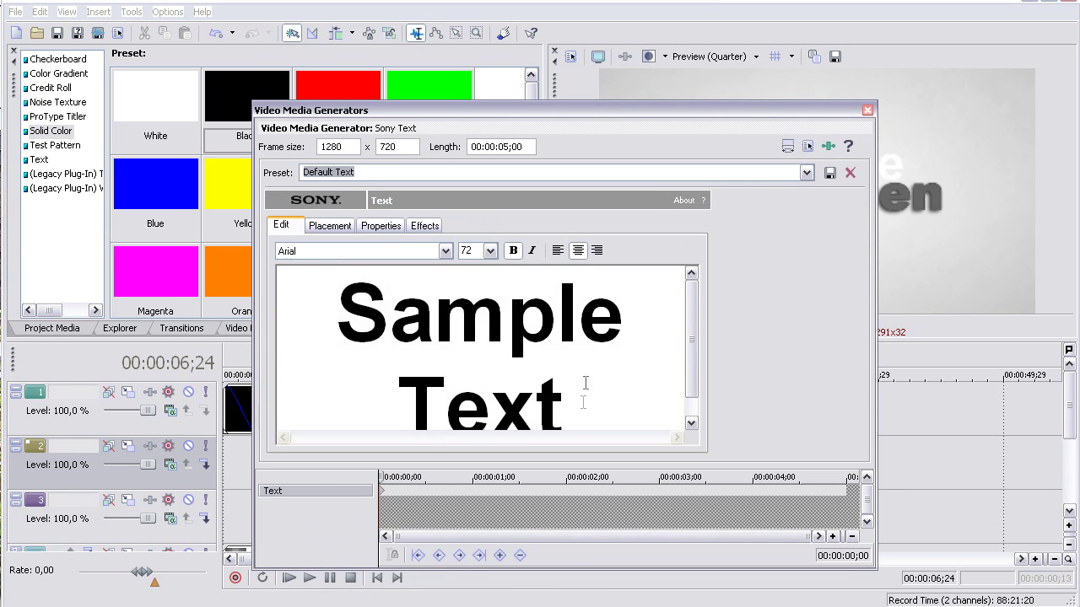
pyautogui.hotkey('ctrl', 'a')
pyautogui.click(445, 251)
pyautogui.click(320, 273)
pyautogui.click(490, 251)
pyautogui.click(572, 355)
pyautogui.write('PRESENTS')
# Step: Turn on a drop shadow and a dark grey outline for the PRESENTS text
pyautogui.moveTo(523, 106); pyautogui.dragTo(321, 182)
pyautogui.click(221, 300)
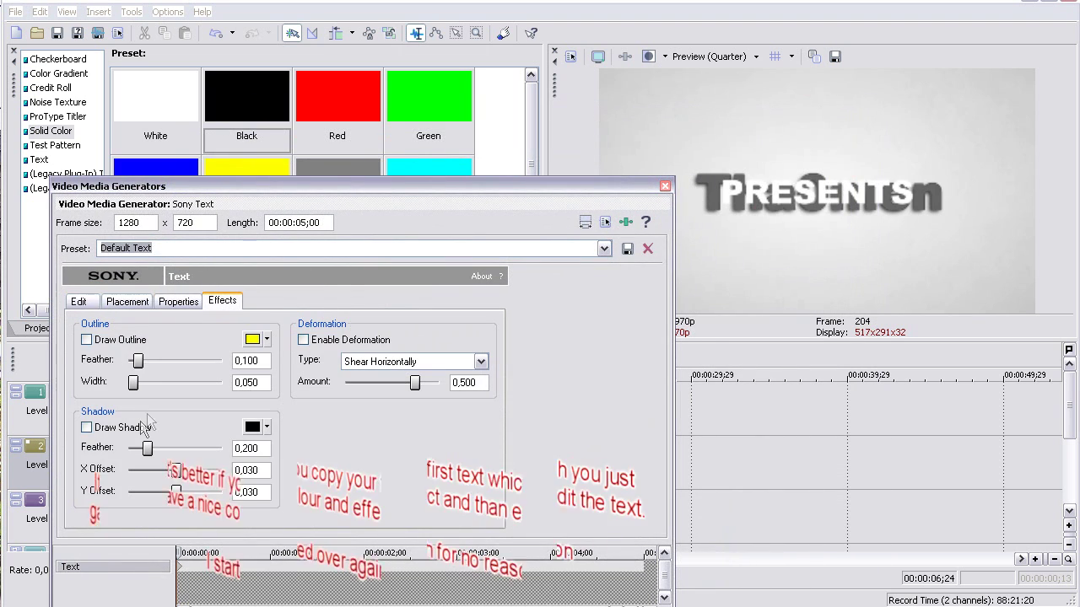
pyautogui.click(86, 428)
pyautogui.click(86, 340)
pyautogui.click(267, 339)
pyautogui.moveTo(343, 386); pyautogui.dragTo(301, 387)
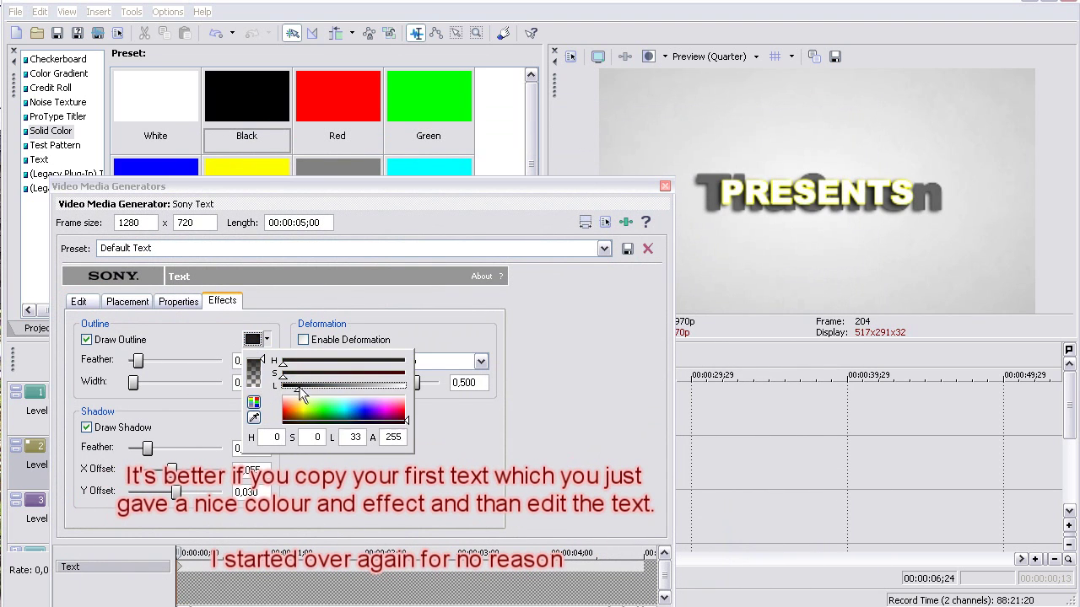
# Step: Set the PRESENTS text colour to grey and fine-tune the dark grey outline colour
pyautogui.click(177, 302)
pyautogui.moveTo(264, 369); pyautogui.dragTo(150, 377)
pyautogui.click(144, 302)
pyautogui.click(176, 303)
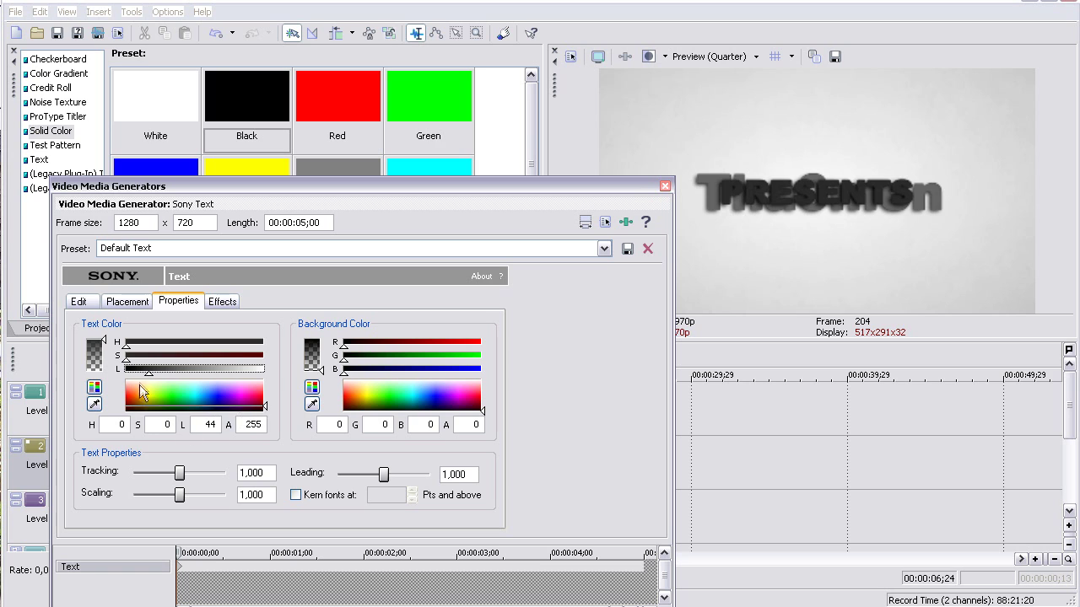
pyautogui.moveTo(148, 372); pyautogui.dragTo(172, 373)
pyautogui.click(217, 302)
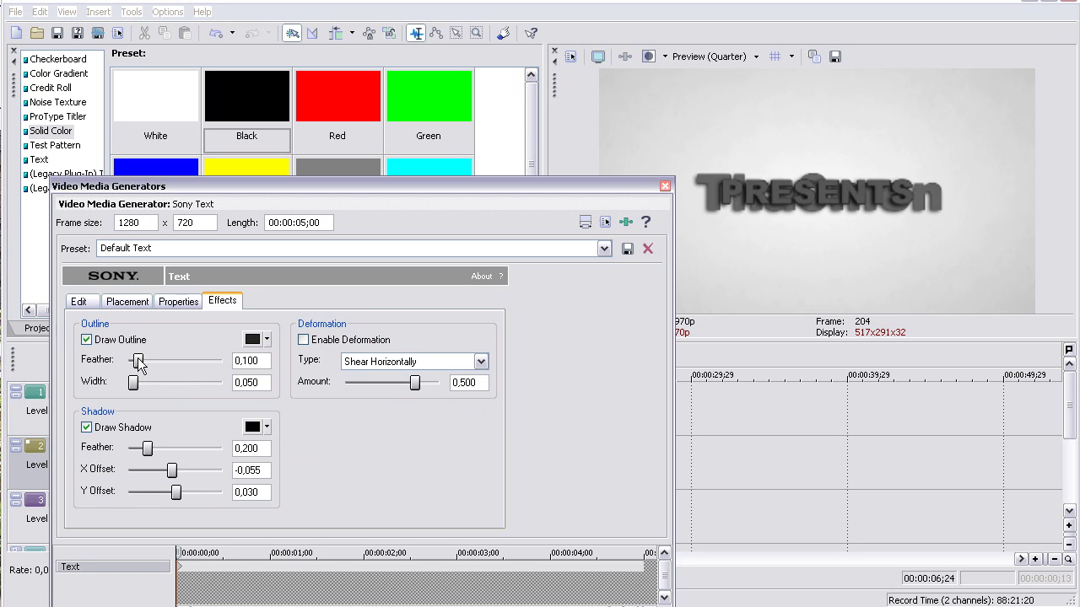
pyautogui.click(253, 339)
pyautogui.moveTo(308, 387); pyautogui.dragTo(319, 389)
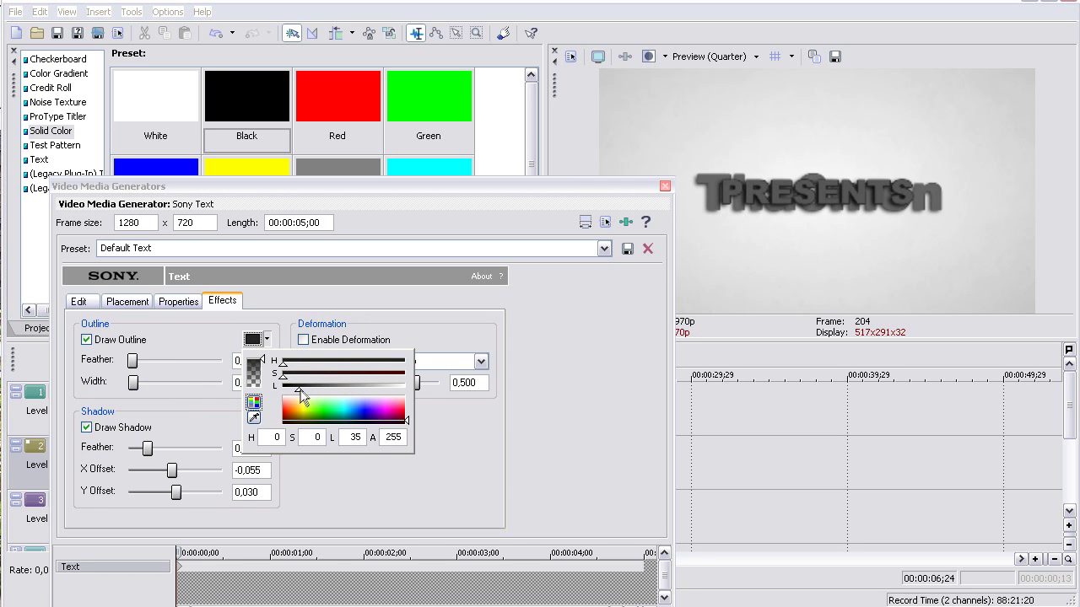
pyautogui.click(135, 432)
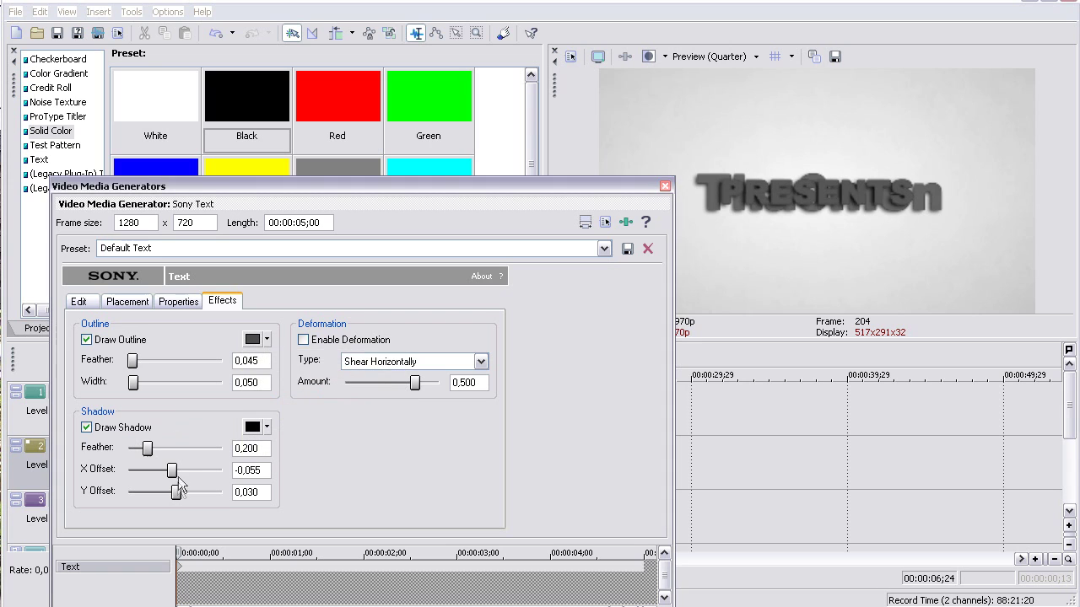
# Step: Set preview quality to Good (Half) and move the end Placement keyframe to about 04;08
pyautogui.click(715, 56)
pyautogui.moveTo(717, 110)
pyautogui.click(778, 144)
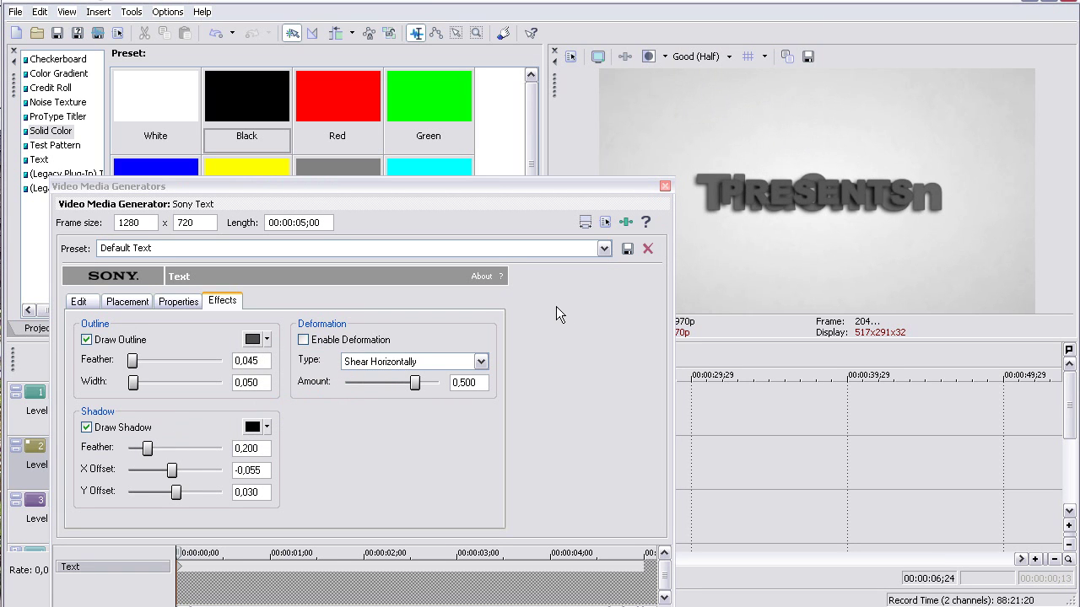
pyautogui.click(115, 305)
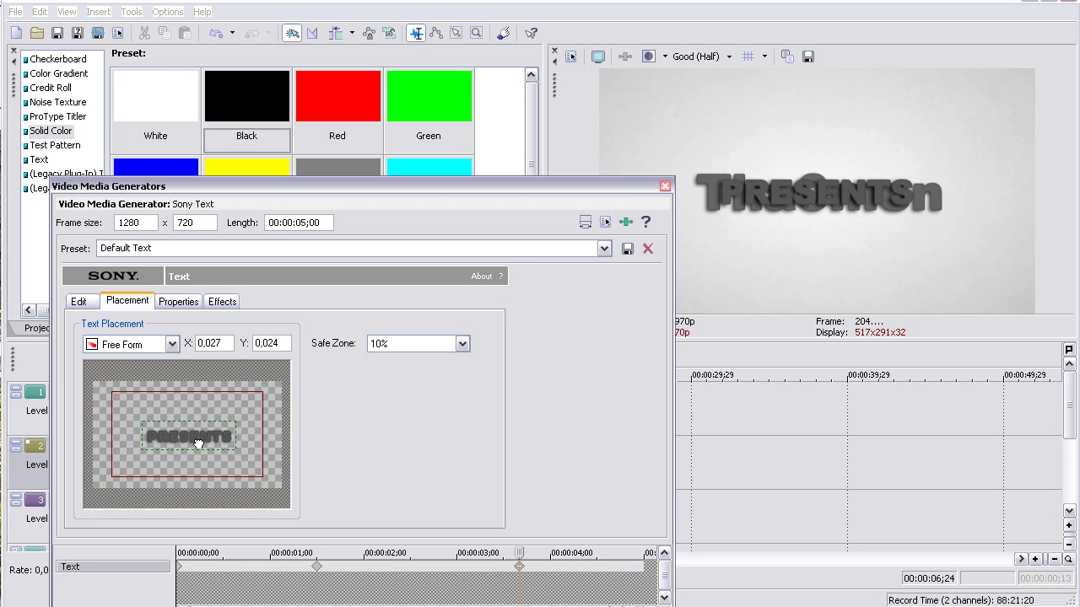
pyautogui.moveTo(517, 567); pyautogui.dragTo(587, 567)
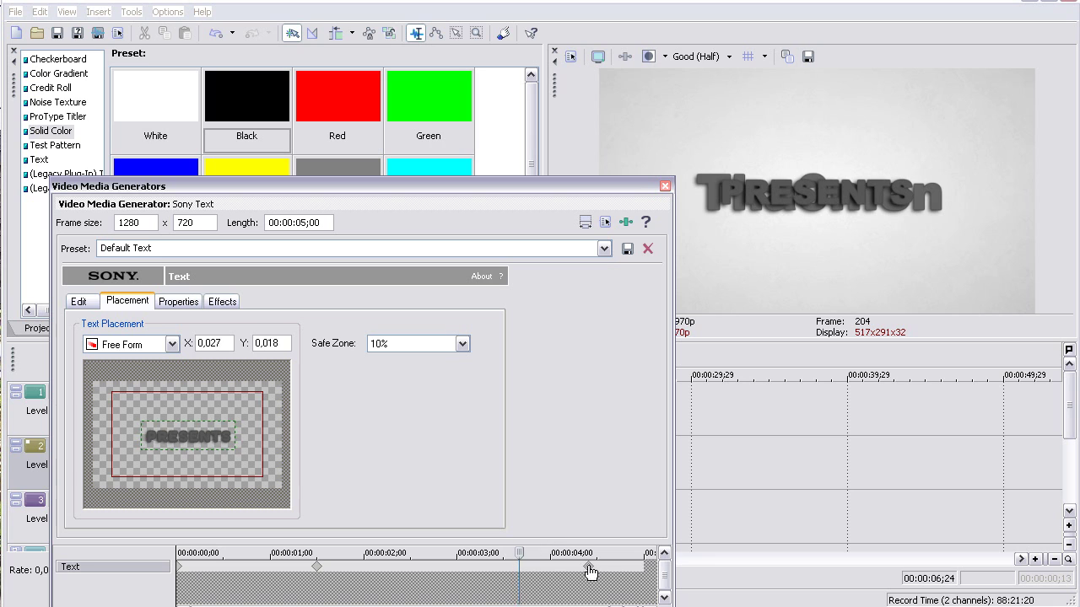
# Step: Move the PRESENTS event five seconds later, then trim and fade out its end
pyautogui.click(665, 187)
pyautogui.moveTo(358, 462)
pyautogui.mouseDown()
pyautogui.moveTo(332, 439)
pyautogui.moveTo(356, 462)
pyautogui.mouseUp()
pyautogui.moveTo(421, 450); pyautogui.dragTo(397, 440)
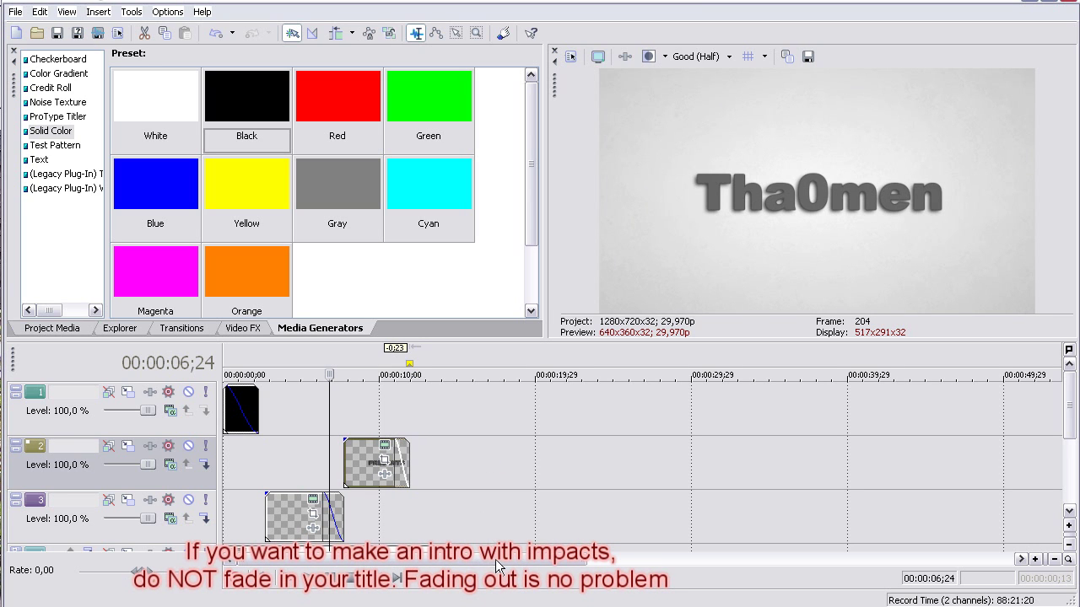
pyautogui.moveTo(1065, 409); pyautogui.dragTo(1070, 446)
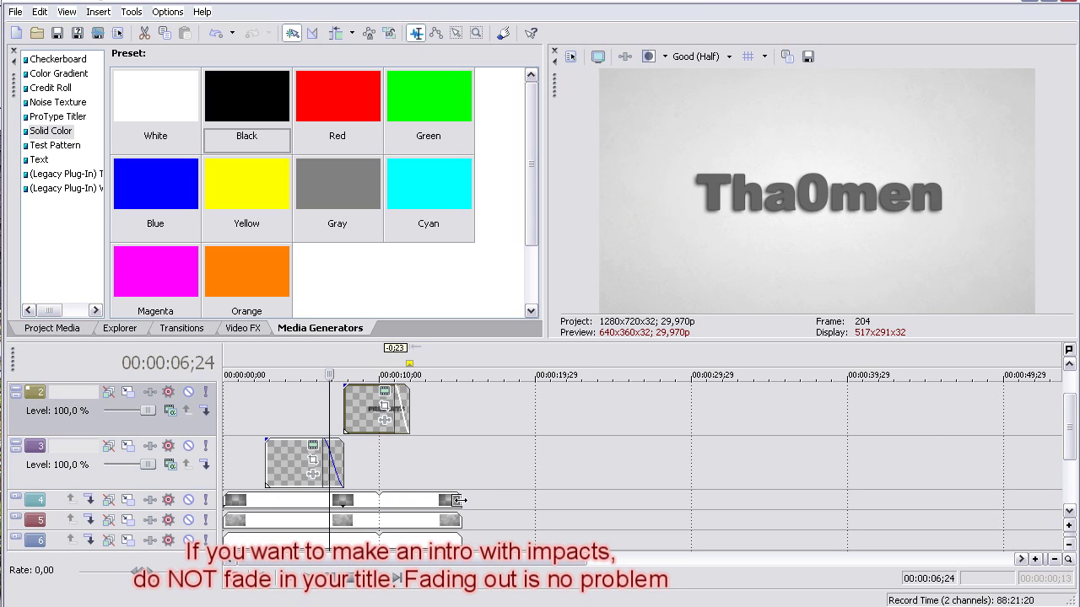
# Step: Lengthen the track 4, 5 and 6 background events to about 19 seconds
pyautogui.moveTo(458, 501); pyautogui.dragTo(515, 500)
pyautogui.moveTo(460, 521); pyautogui.dragTo(518, 520)
pyautogui.moveTo(460, 541); pyautogui.dragTo(517, 540)
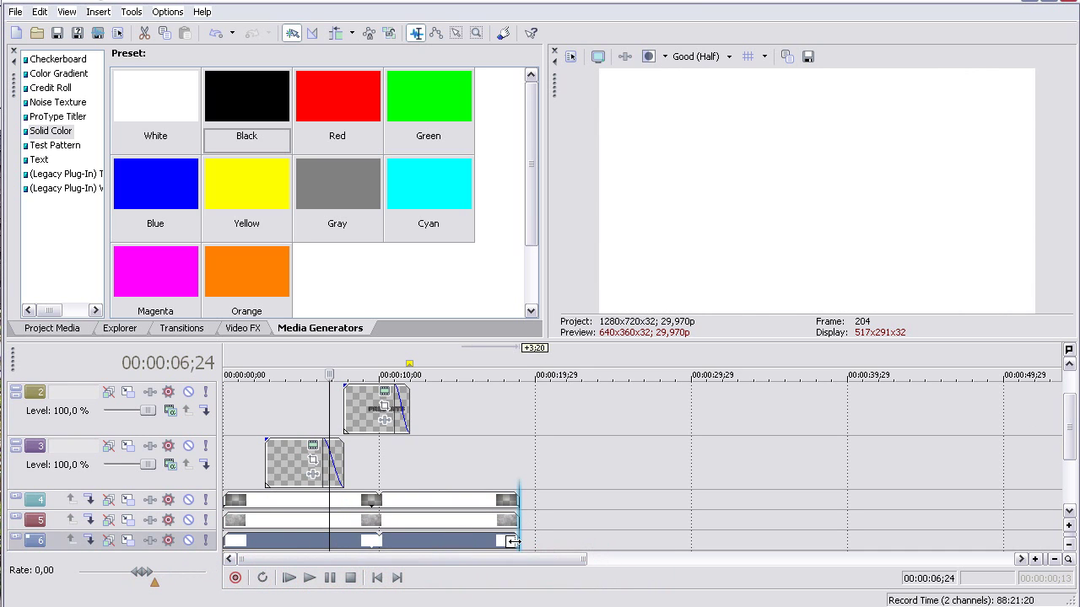
pyautogui.moveTo(1069, 422); pyautogui.dragTo(1069, 387)
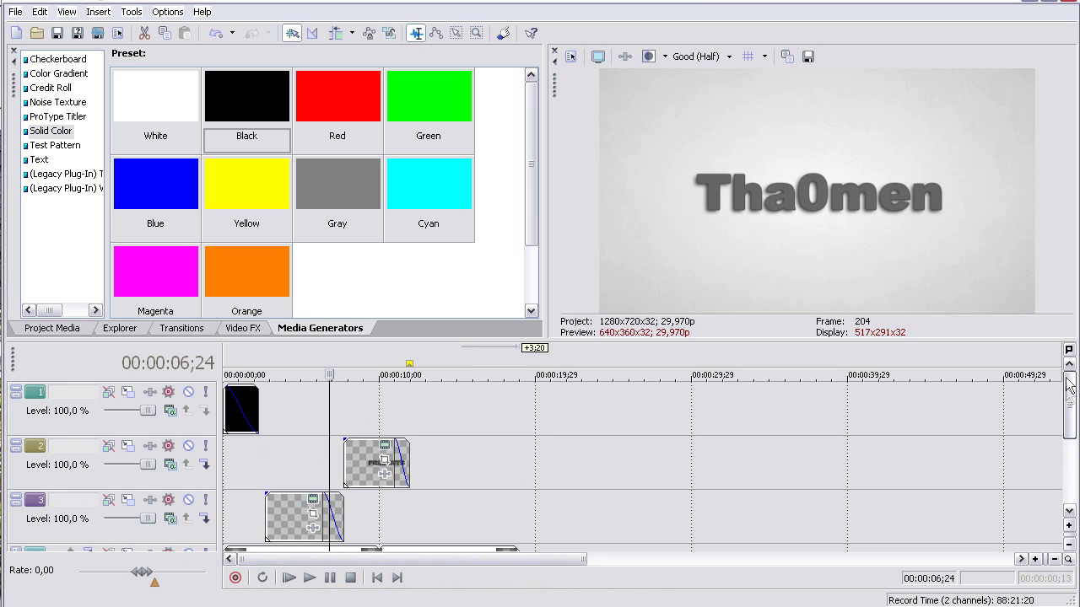
pyautogui.click(435, 464)
pyautogui.click(419, 464)
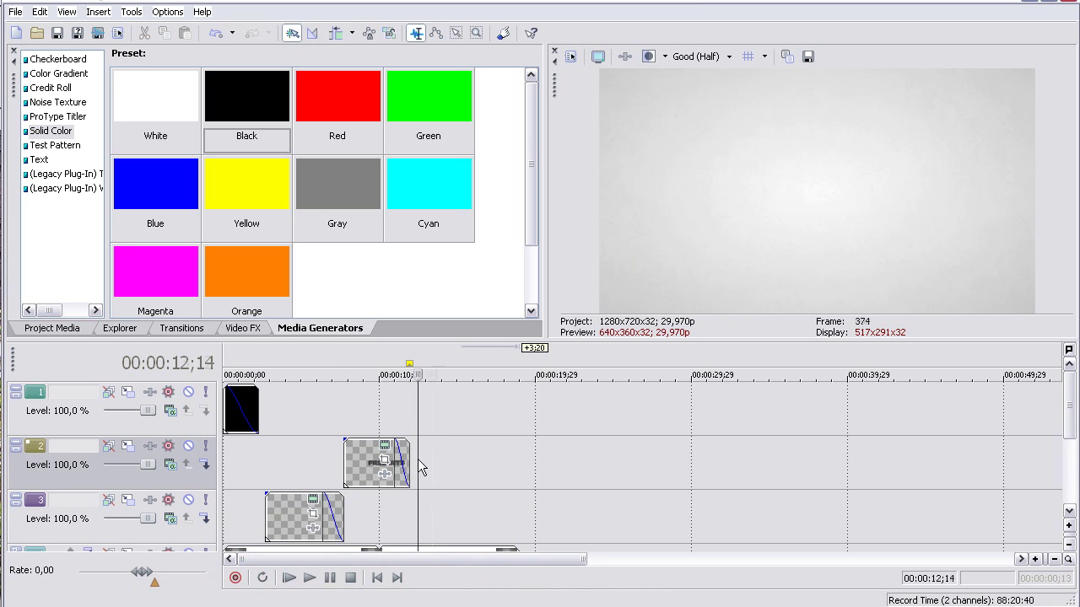
pyautogui.click(372, 462)
pyautogui.rightClick(372, 461)
# Step: Copy the PRESENTS event on track 2
pyautogui.click(455, 597)
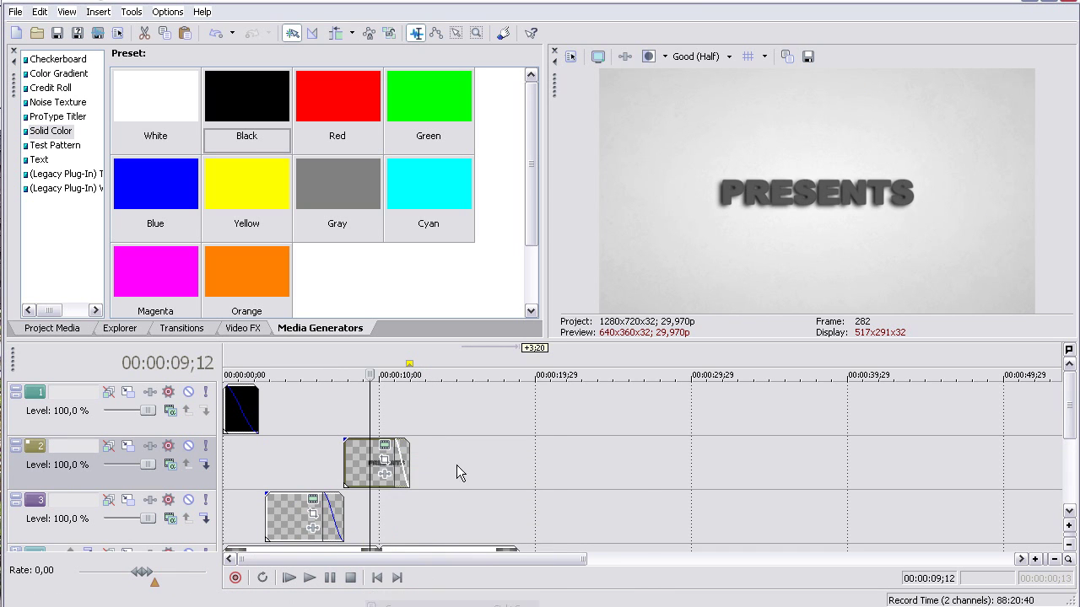
pyautogui.rightClick(434, 459)
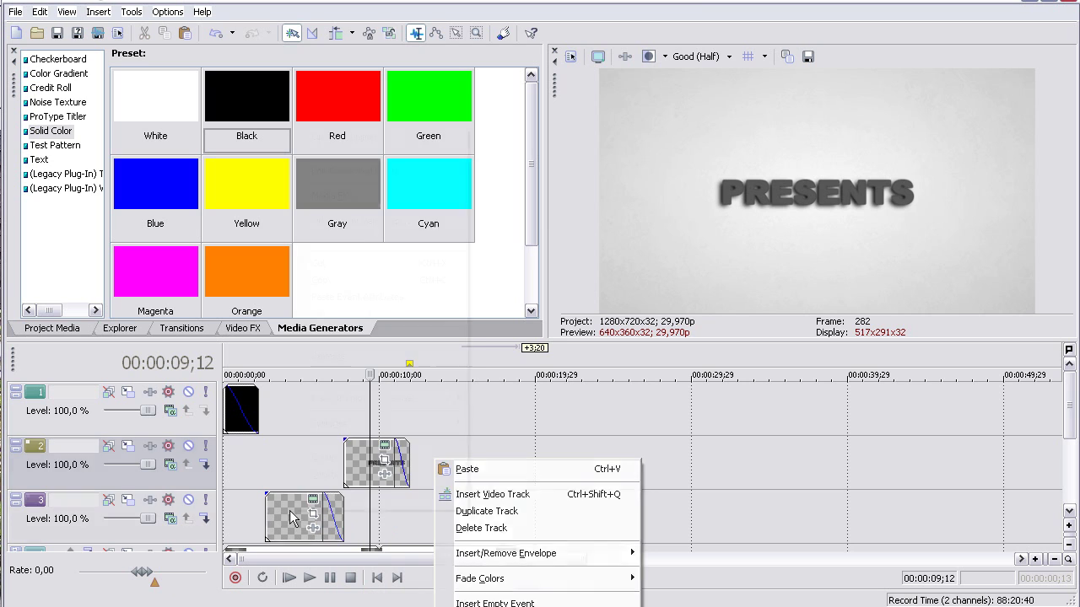
pyautogui.rightClick(291, 518)
pyautogui.click(321, 280)
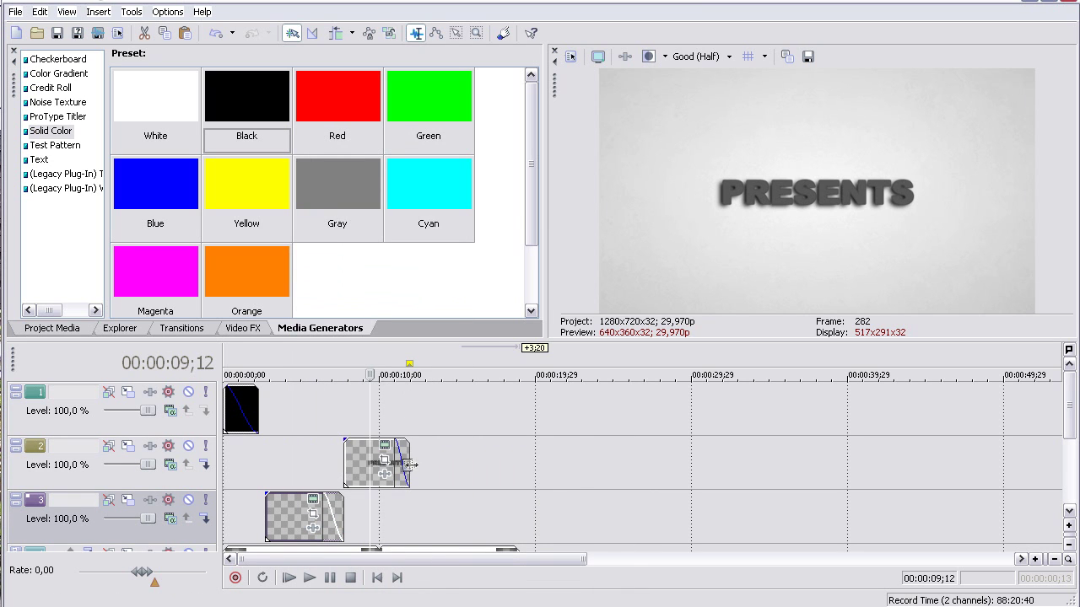
pyautogui.click(357, 464)
pyautogui.rightClick(357, 464)
pyautogui.click(411, 231)
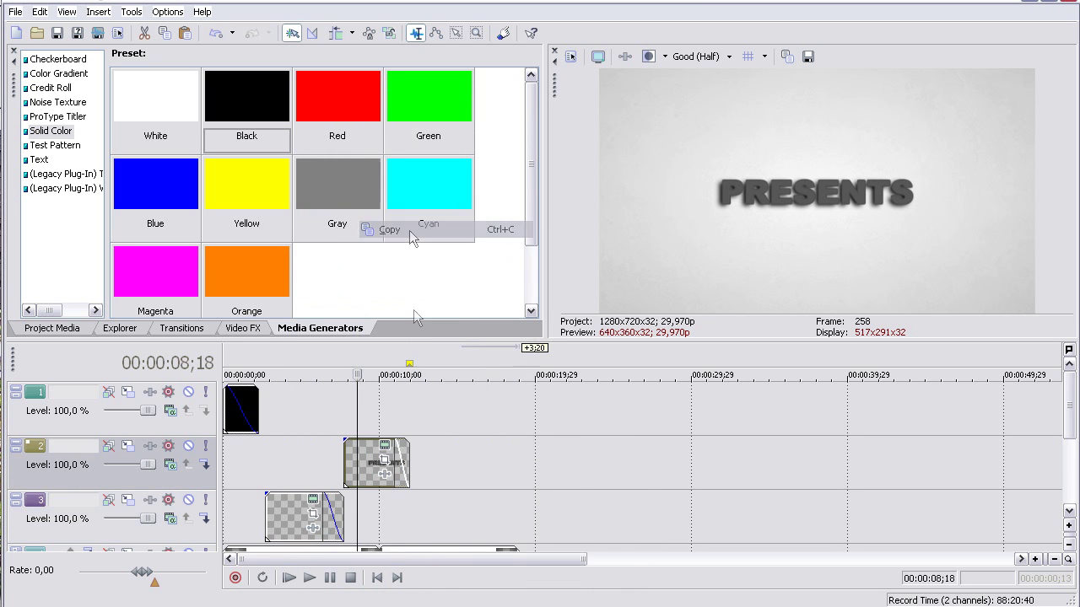
# Step: Paste an independent copy of PRESENTS at about 12;25 and select its text
pyautogui.rightClick(436, 460)
pyautogui.click(506, 469)
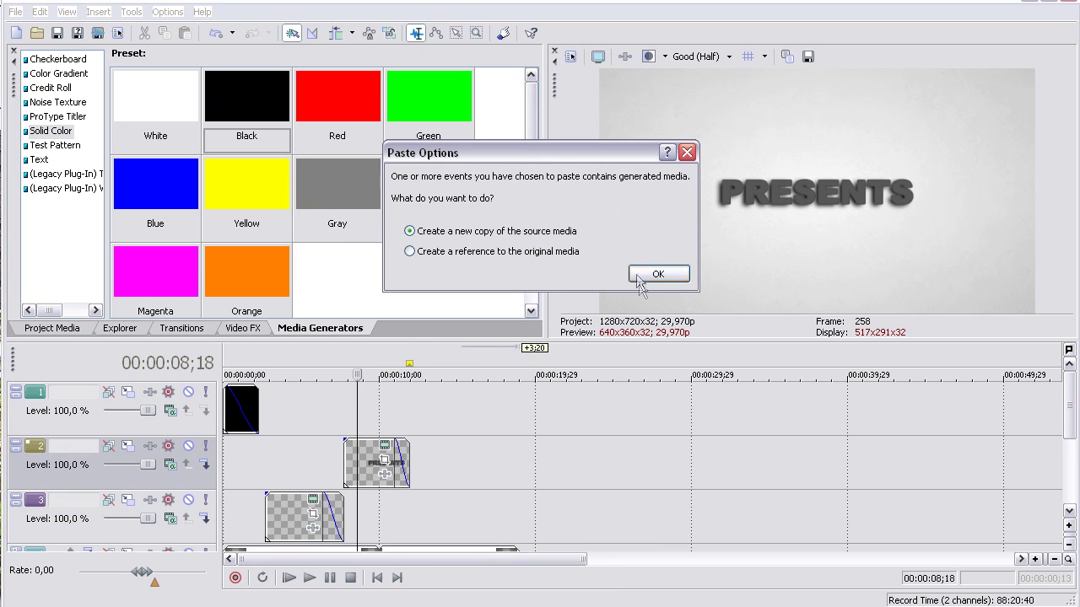
pyautogui.click(641, 273)
pyautogui.moveTo(403, 460); pyautogui.dragTo(470, 450)
pyautogui.click(470, 449)
pyautogui.moveTo(434, 397); pyautogui.dragTo(90, 373)
# Step: Replace the copied text with TUTORIAL at font size 72
pyautogui.press('Delete')
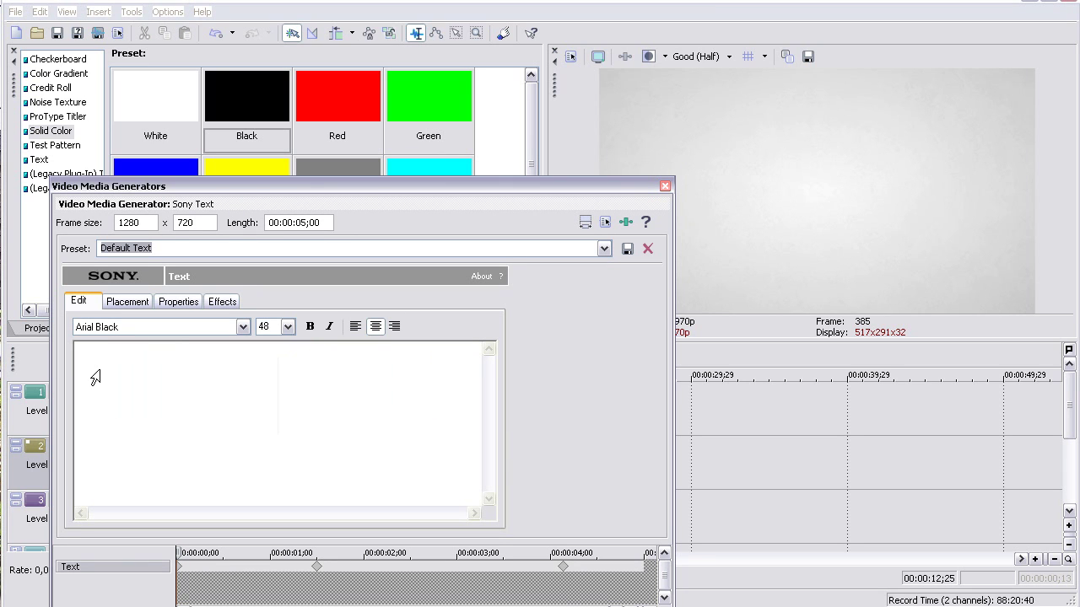
pyautogui.write('TUTORIAL')
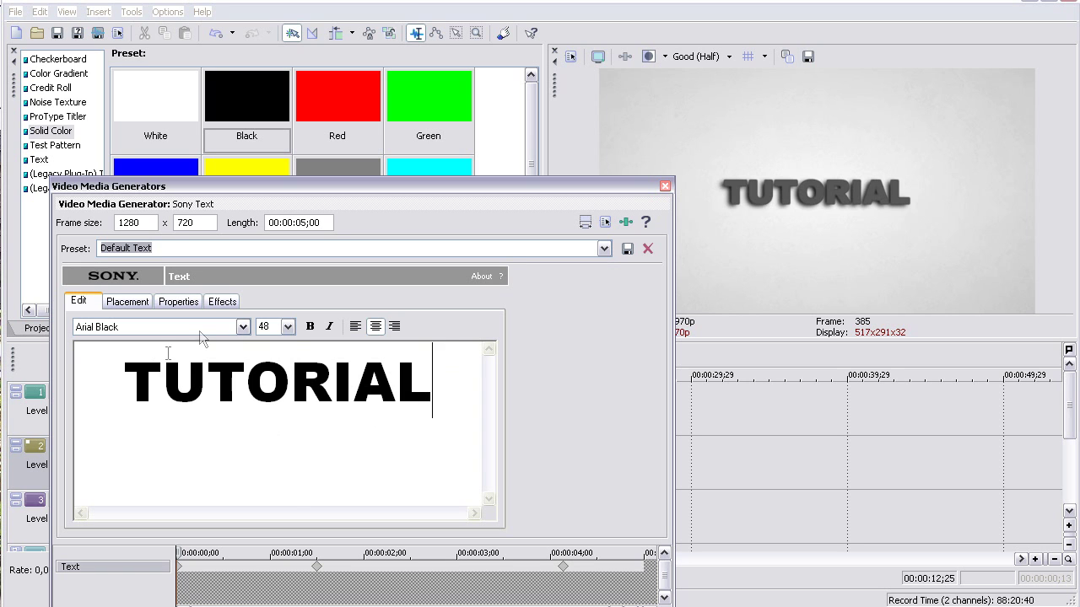
pyautogui.click(287, 328)
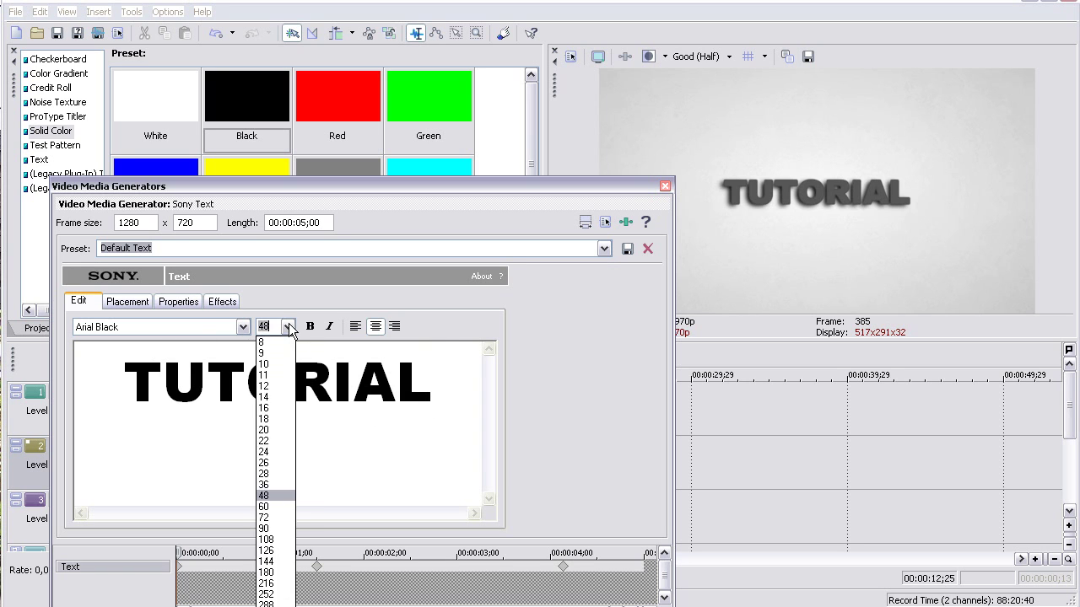
pyautogui.click(270, 510)
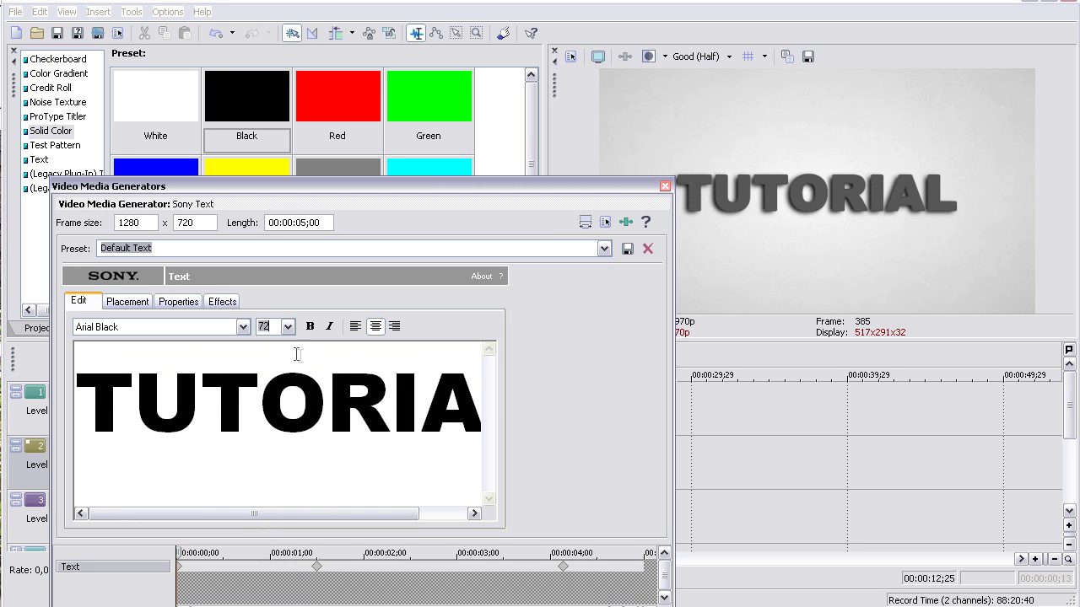
pyautogui.hotkey('ctrl', 'a')
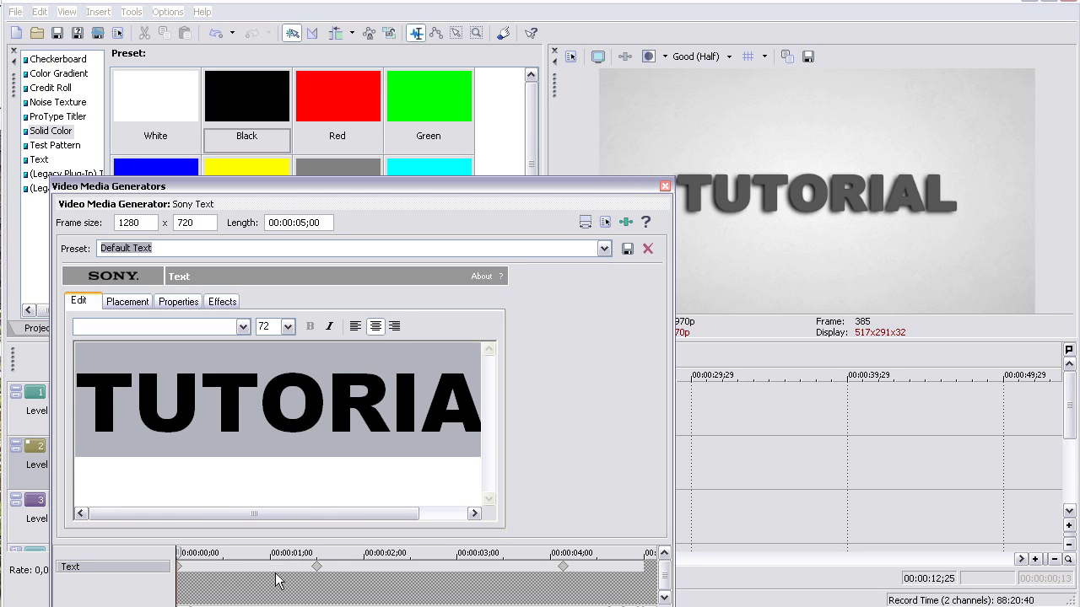
# Step: Swap the old PRESENTS text for the 72 pt TUTORIAL text at the 1 s and 4 s keyframes
pyautogui.click(323, 563)
pyautogui.hotkey('ctrl', 'a')
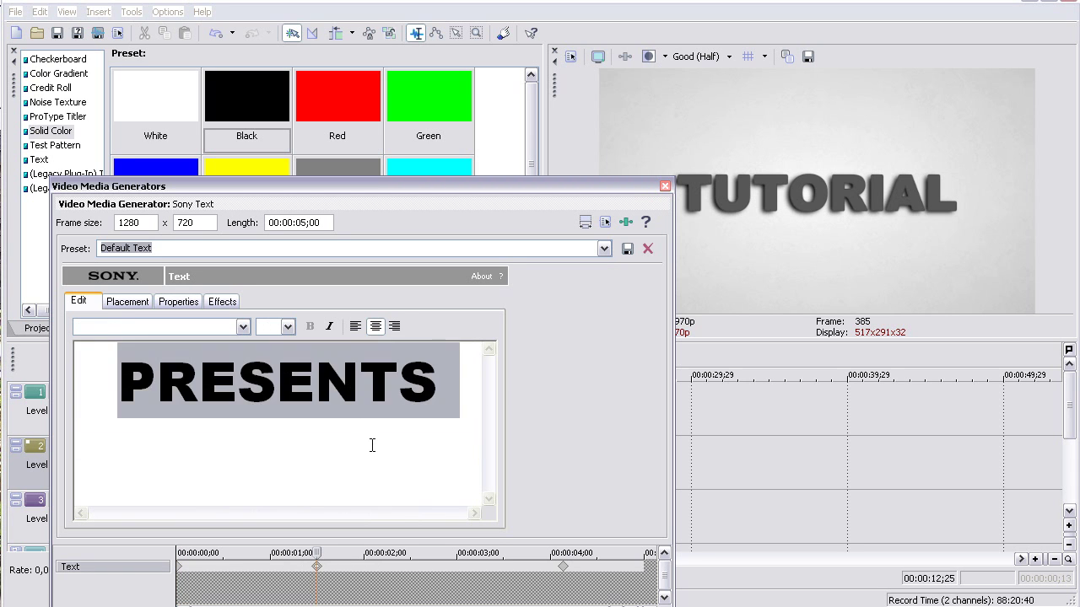
pyautogui.press('Delete')
pyautogui.click(563, 565)
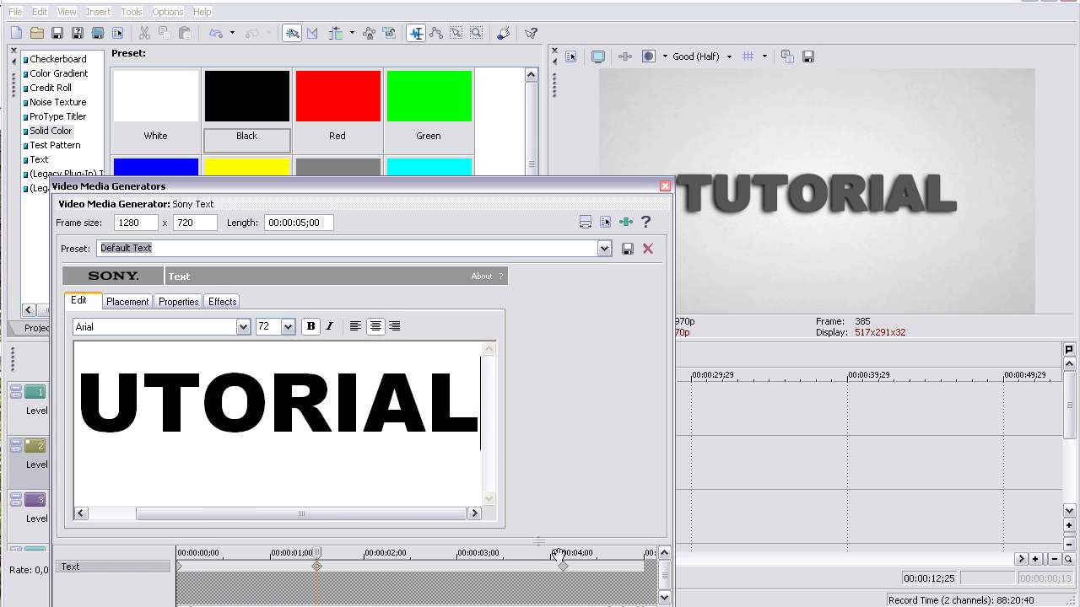
pyautogui.hotkey('ctrl', 'a')
pyautogui.press('Delete')
pyautogui.hotkey('ctrl', 'v')
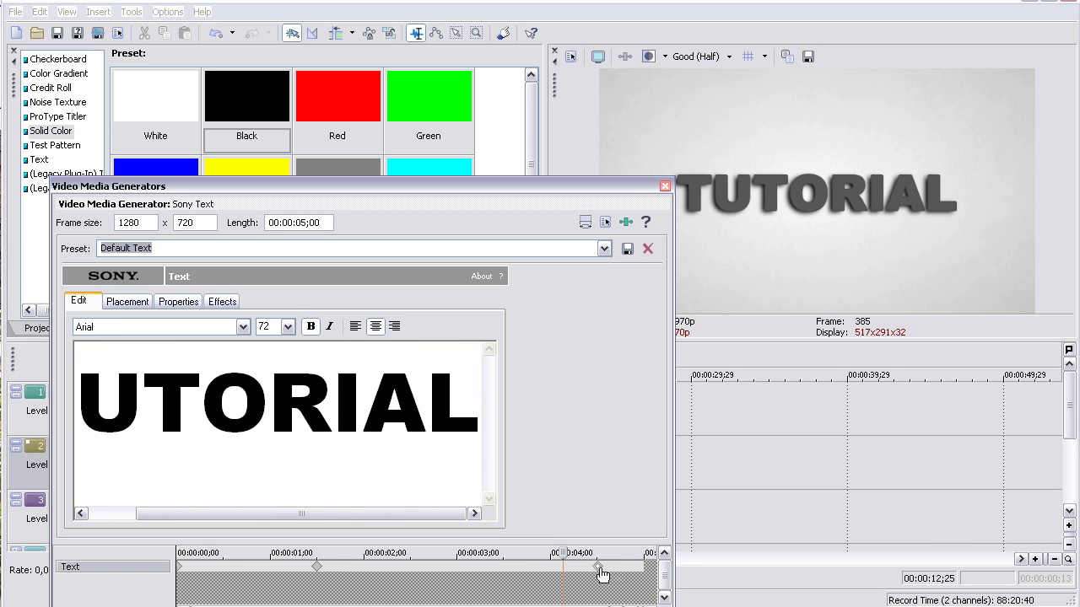
pyautogui.click(664, 184)
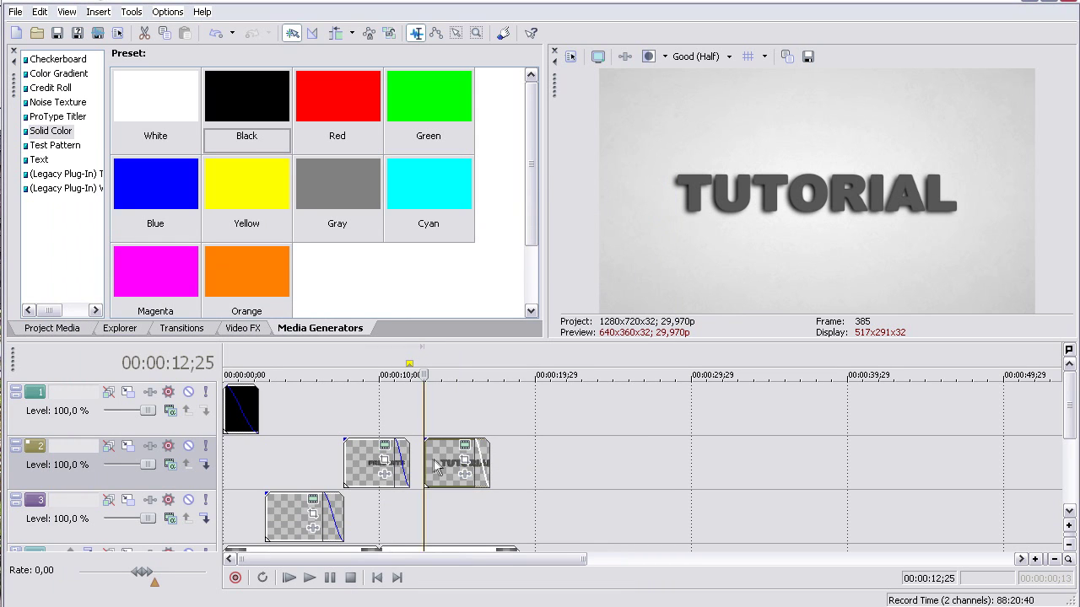
# Step: Set preview quality to Draft (Half)
pyautogui.click(729, 57)
pyautogui.moveTo(733, 93)
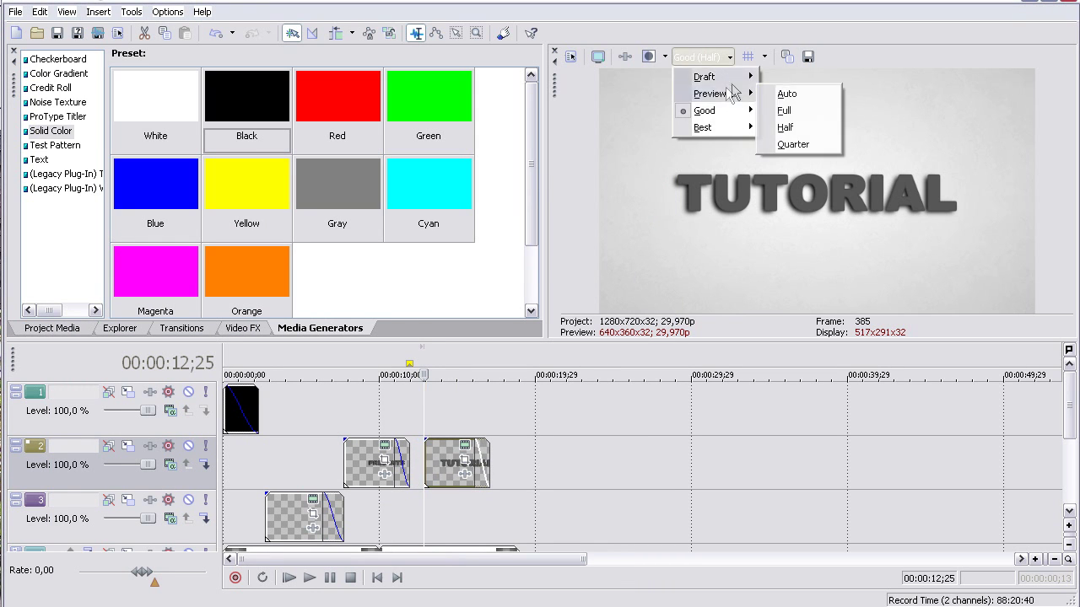
pyautogui.moveTo(717, 77)
pyautogui.click(785, 110)
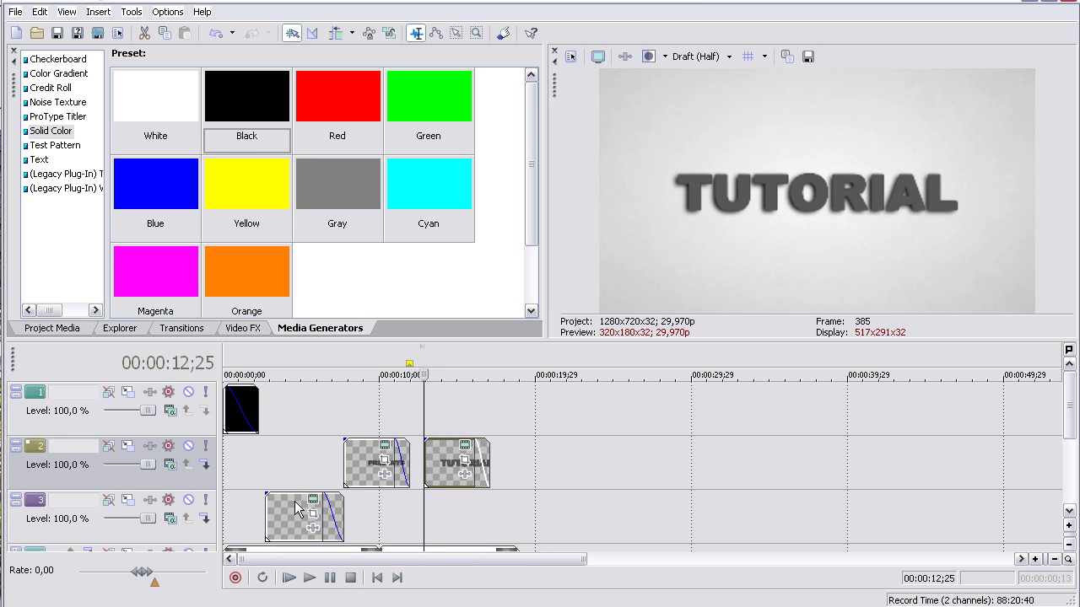
pyautogui.click(350, 578)
pyautogui.click(372, 473)
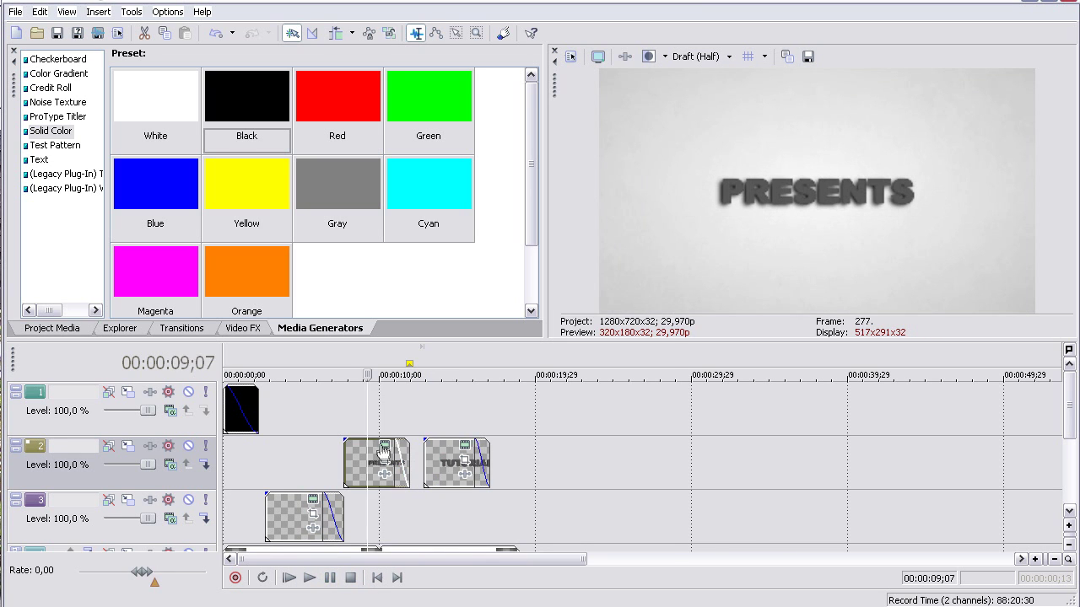
# Step: Shorten the PRESENTS clip by about one second
pyautogui.click(384, 446)
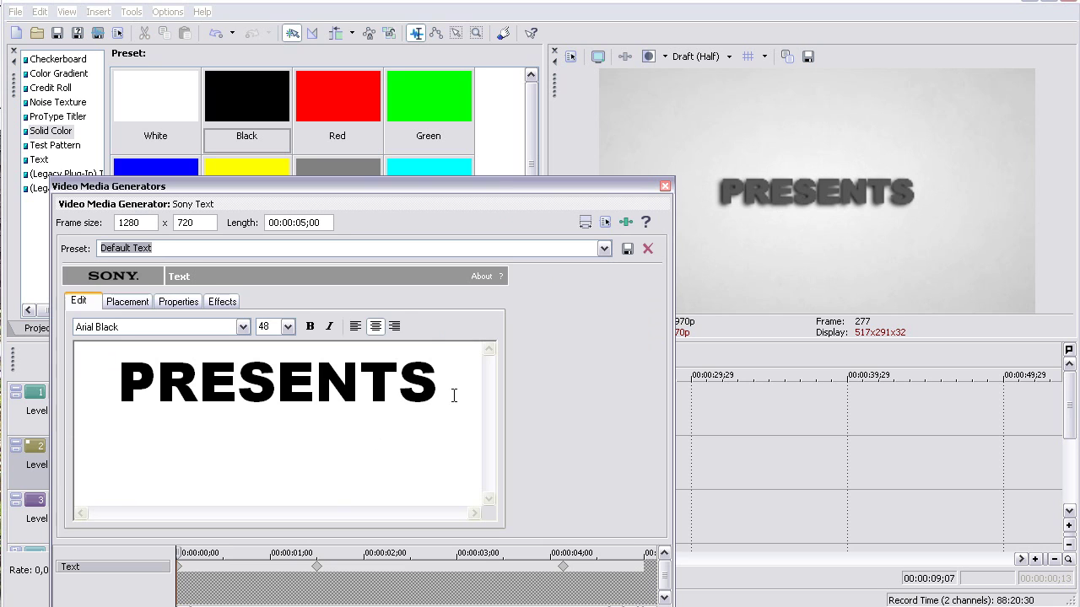
pyautogui.click(665, 187)
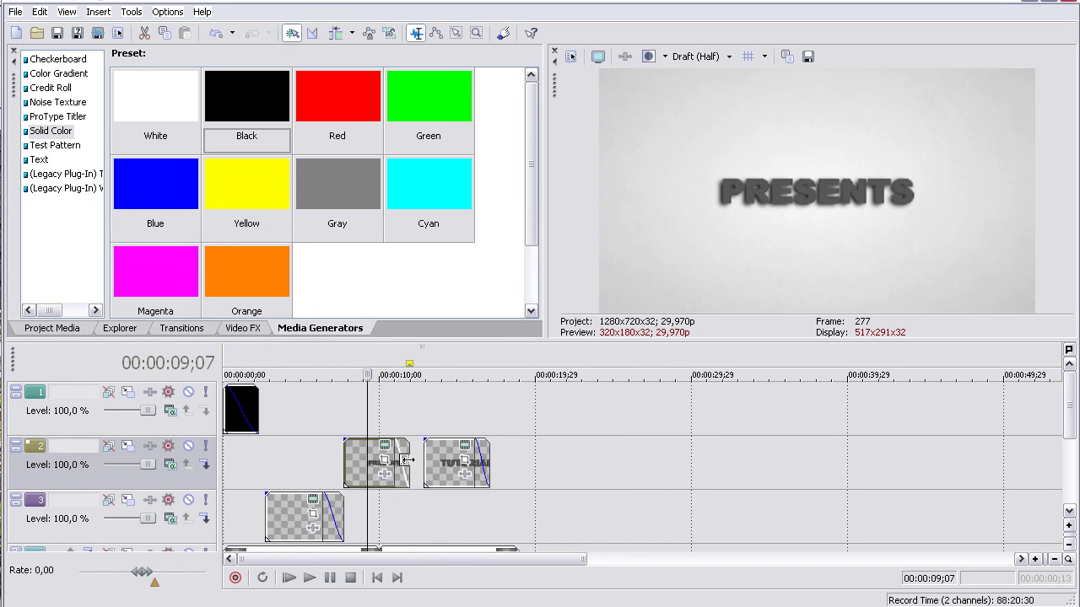
pyautogui.moveTo(405, 459); pyautogui.dragTo(390, 459)
pyautogui.rightClick(353, 464)
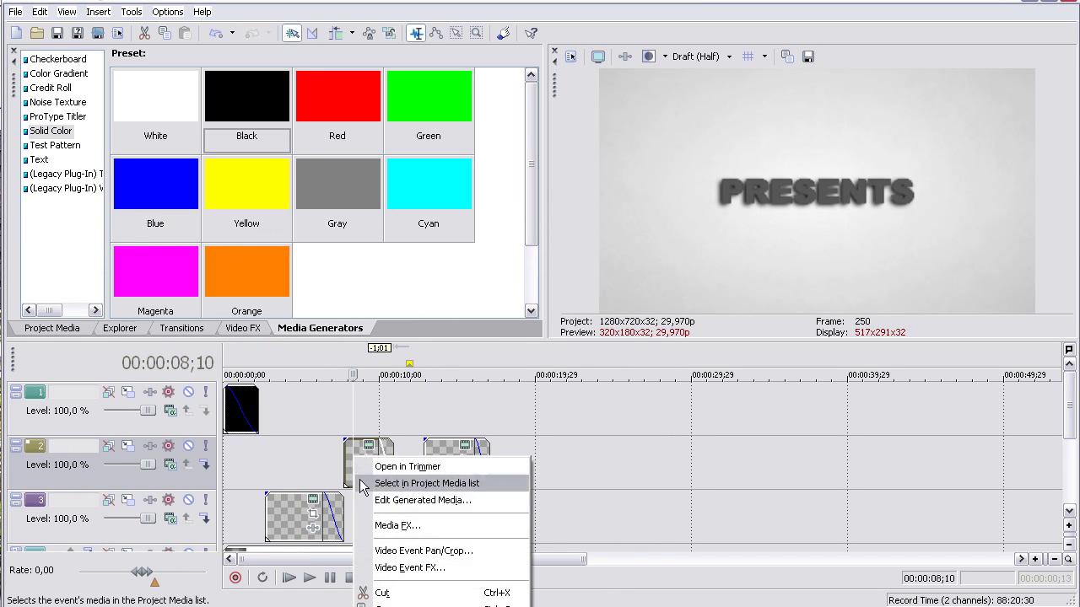
pyautogui.click(353, 460)
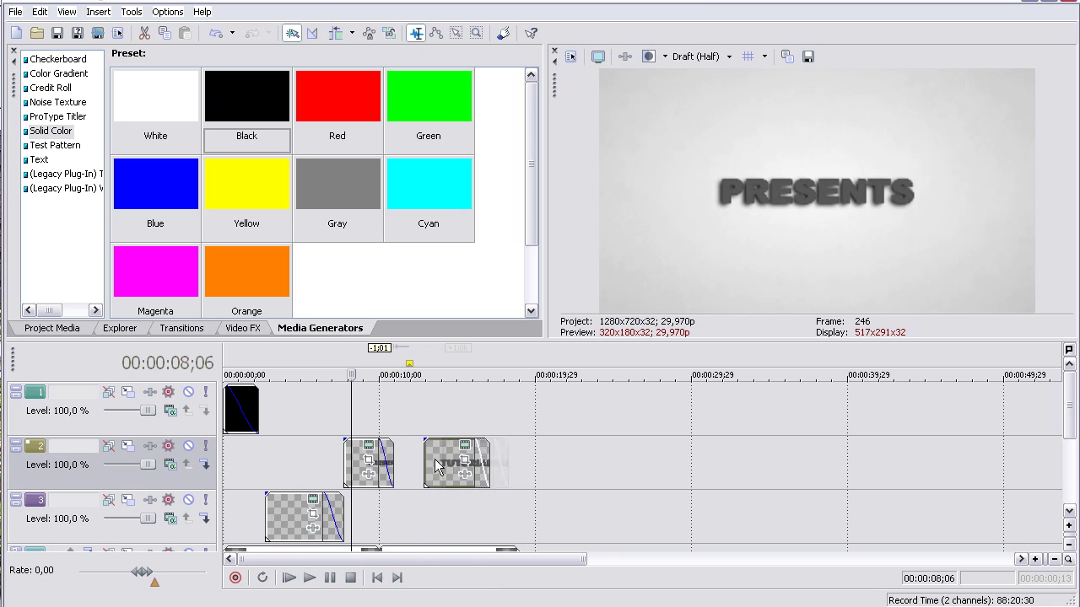
# Step: Move TUTORIAL later to leave a gap near 10;27 and paste the copied title there
pyautogui.moveTo(430, 455); pyautogui.dragTo(474, 455)
pyautogui.rightClick(398, 461)
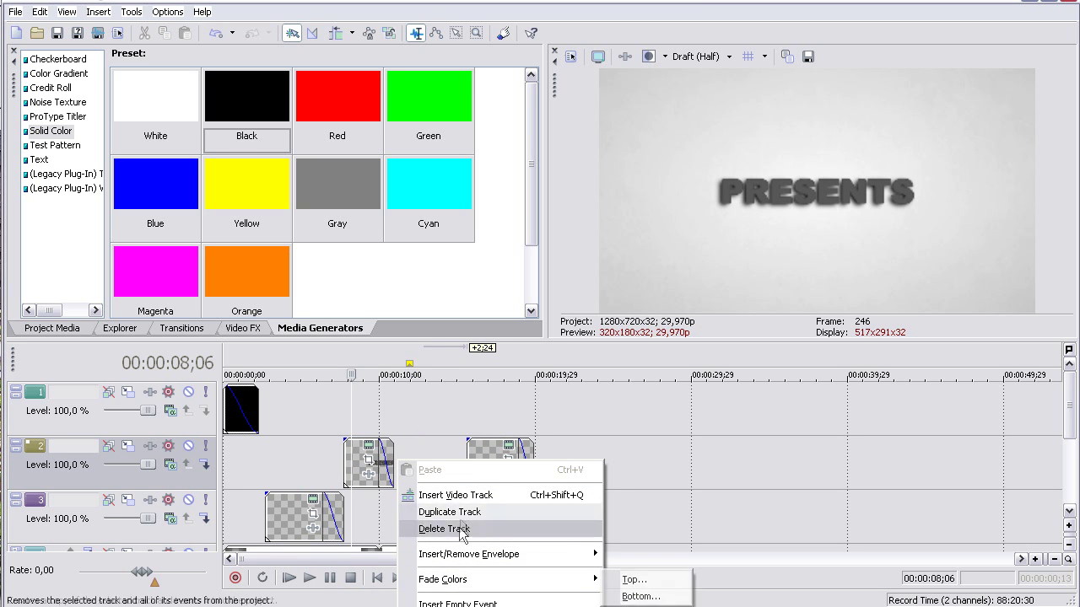
pyautogui.click(420, 456)
pyautogui.click(392, 462)
pyautogui.rightClick(352, 463)
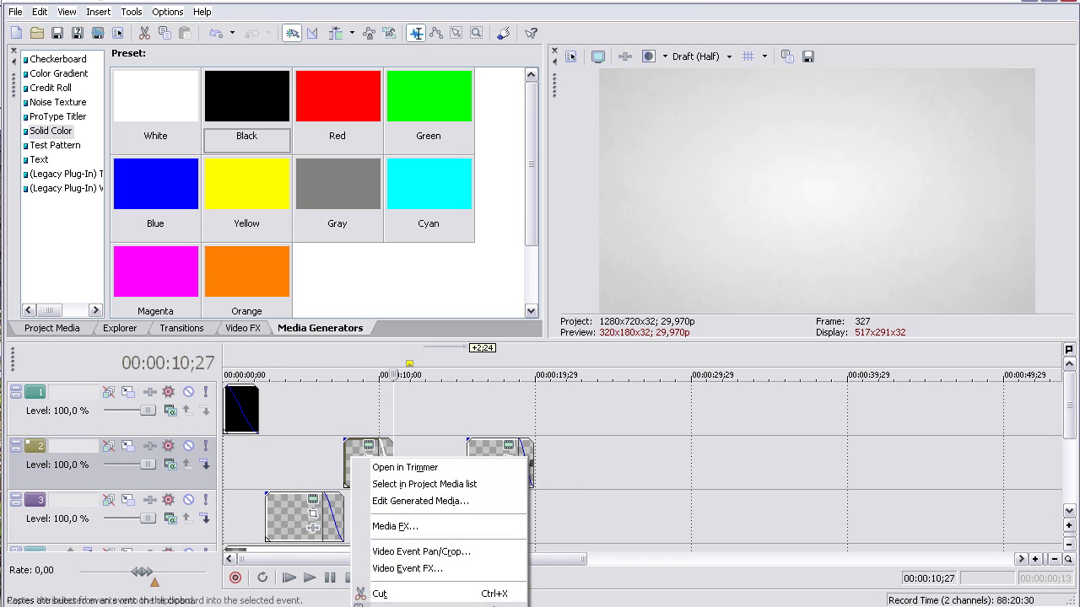
pyautogui.rightClick(423, 461)
pyautogui.click(464, 475)
# Step: Change the pasted clip's text to A at each keyframe and position it near 11 seconds
pyautogui.click(660, 274)
pyautogui.hotkey('ctrl', 'a')
pyautogui.press('Delete')
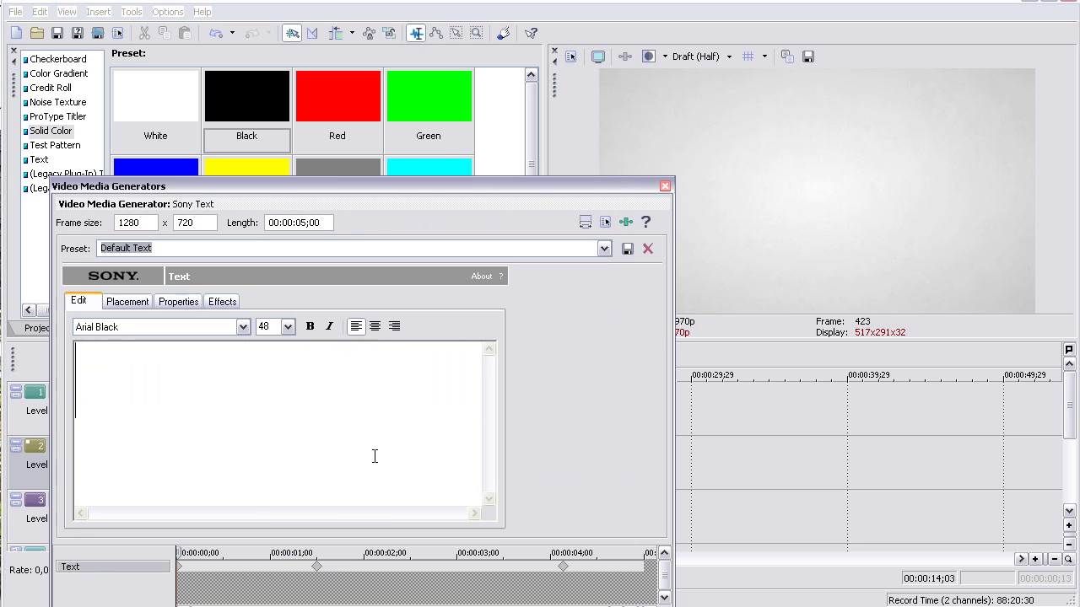
pyautogui.write('A')
pyautogui.hotkey('ctrl', 'a')
pyautogui.click(318, 567)
pyautogui.press('Delete')
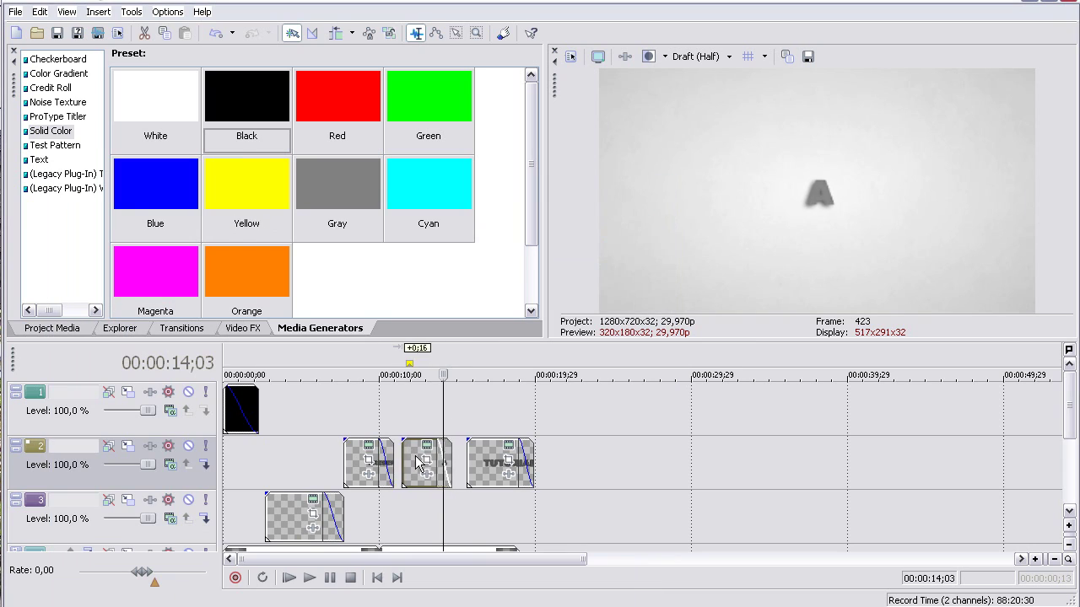
pyautogui.moveTo(416, 435)
pyautogui.mouseDown()
pyautogui.moveTo(414, 458)
pyautogui.moveTo(431, 456)
pyautogui.mouseUp()
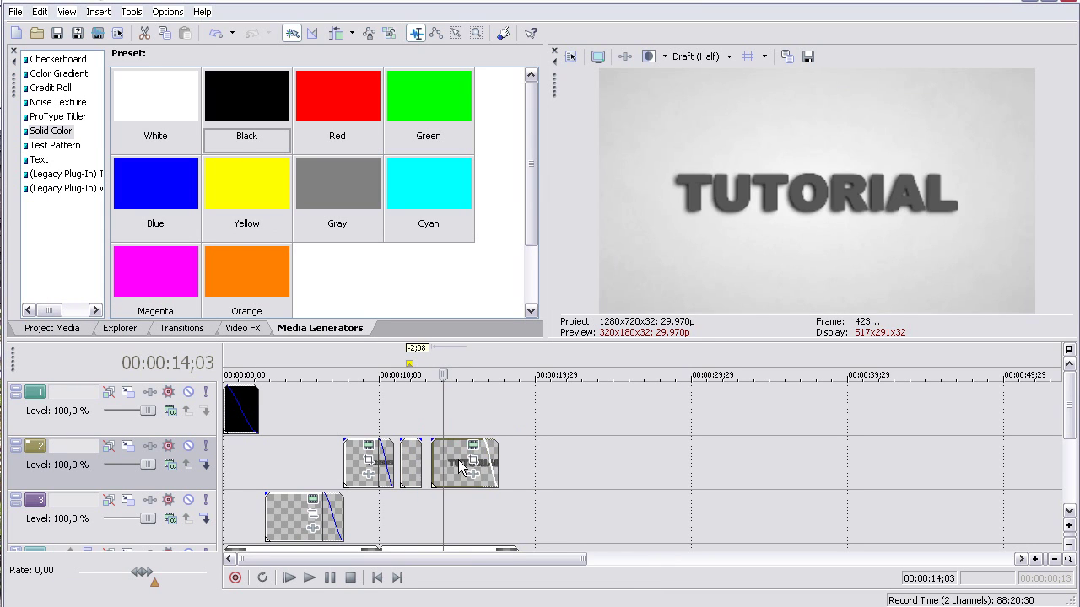
# Step: Extend the track 4 and 5 background clips to cover the longer titles
pyautogui.moveTo(1067, 403); pyautogui.dragTo(1068, 431)
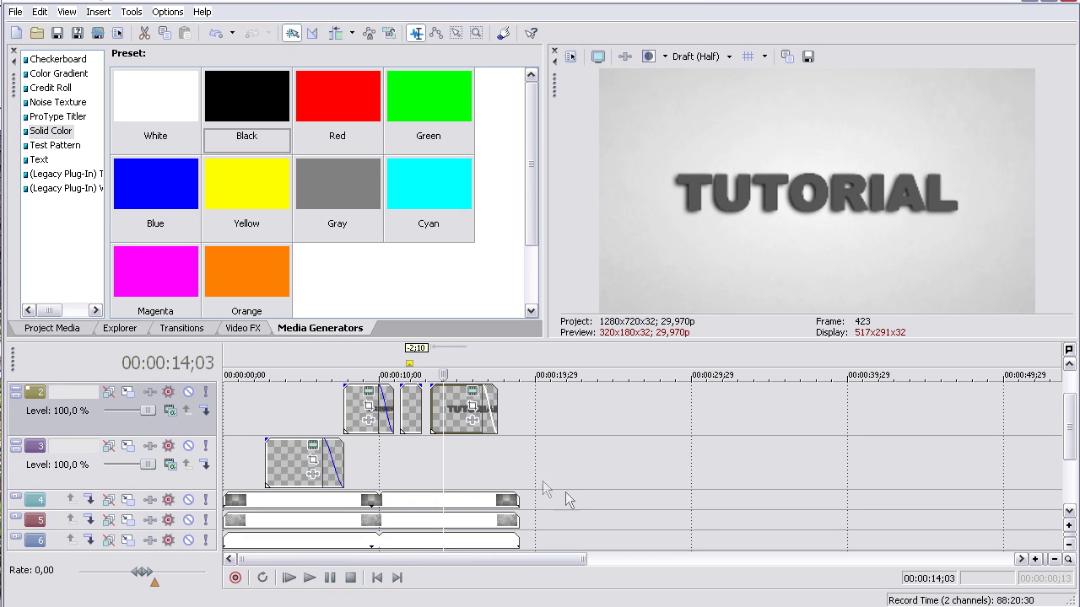
pyautogui.moveTo(518, 501)
pyautogui.mouseDown()
pyautogui.moveTo(564, 501)
pyautogui.moveTo(544, 522)
pyautogui.moveTo(564, 522)
pyautogui.moveTo(564, 541)
pyautogui.mouseUp()
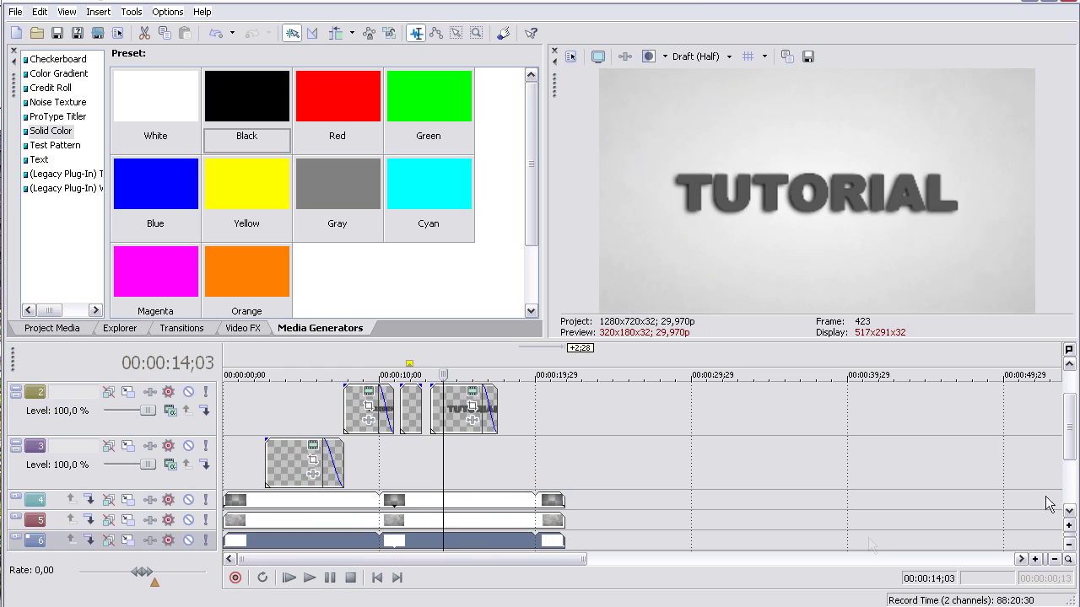
pyautogui.moveTo(1075, 451); pyautogui.dragTo(1027, 408)
# Step: Paste a copy of the black clip onto track 1 at about 19 s, fading in fully
pyautogui.click(252, 409)
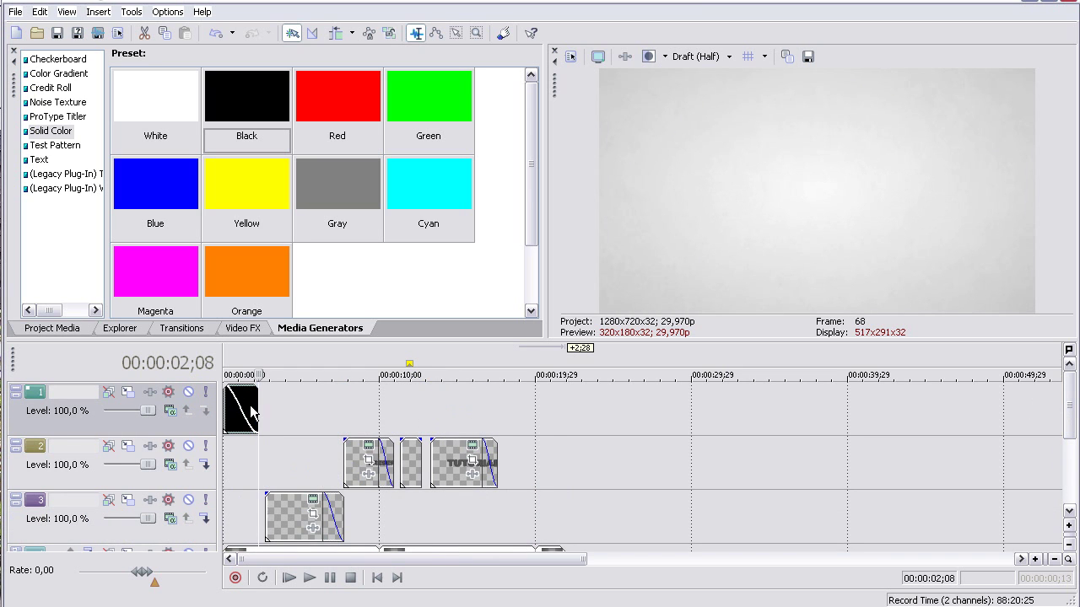
pyautogui.rightClick(253, 411)
pyautogui.rightClick(507, 409)
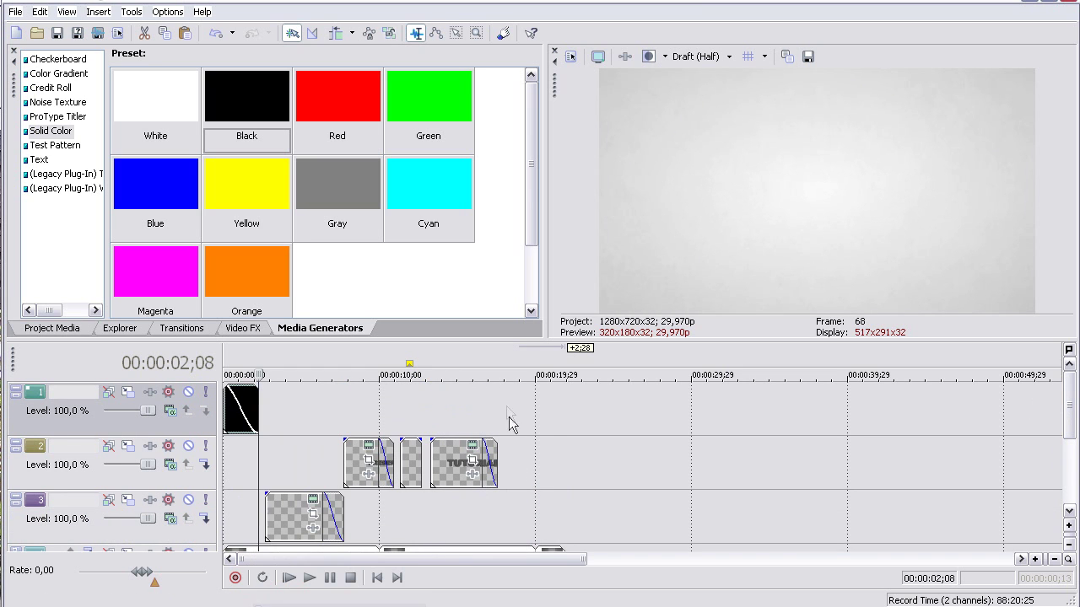
pyautogui.rightClick(495, 399)
pyautogui.click(529, 409)
pyautogui.click(648, 271)
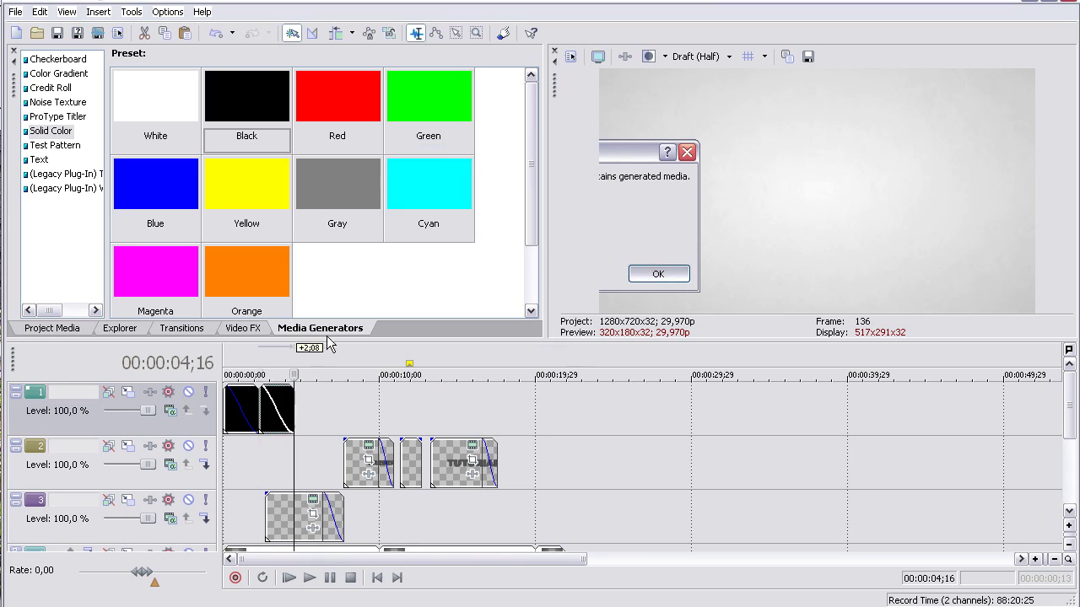
pyautogui.moveTo(275, 413); pyautogui.dragTo(534, 396)
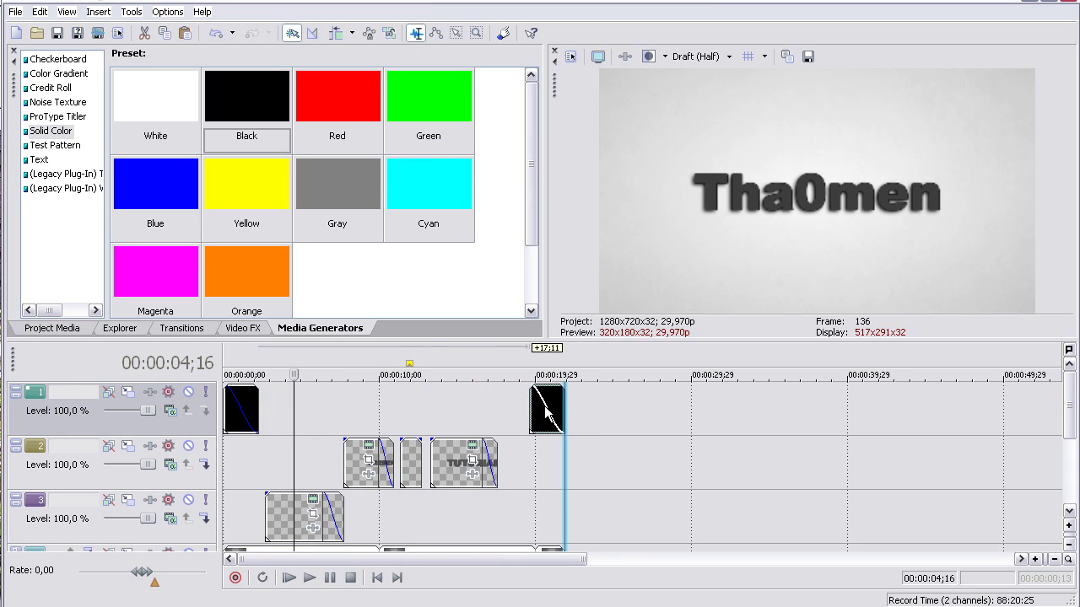
pyautogui.moveTo(537, 393)
pyautogui.mouseDown()
pyautogui.moveTo(564, 393)
pyautogui.moveTo(519, 406)
pyautogui.moveTo(548, 411)
pyautogui.mouseUp()
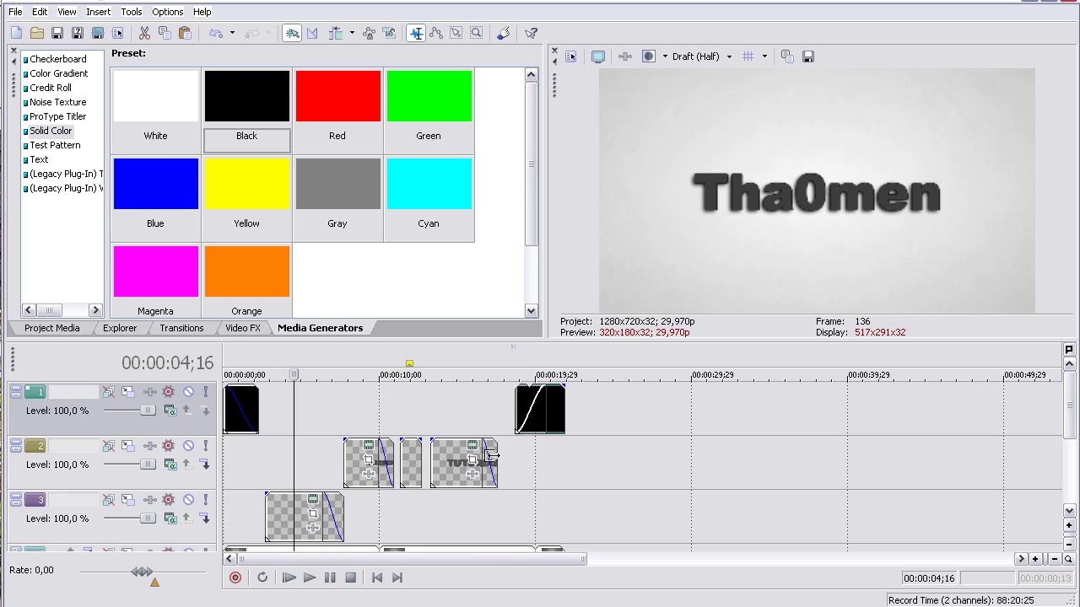
# Step: Remove the TUTORIAL clip's fade-out
pyautogui.moveTo(489, 443); pyautogui.dragTo(500, 440)
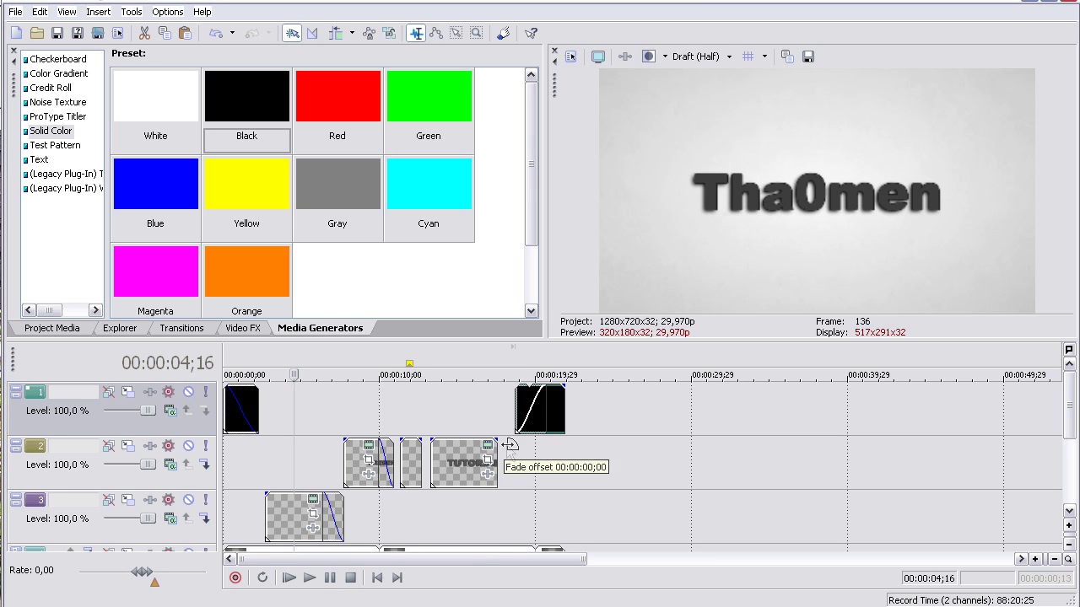
pyautogui.click(377, 578)
pyautogui.click(729, 56)
# Step: Set preview quality to Draft (Quarter) and play the project from the start
pyautogui.moveTo(704, 75)
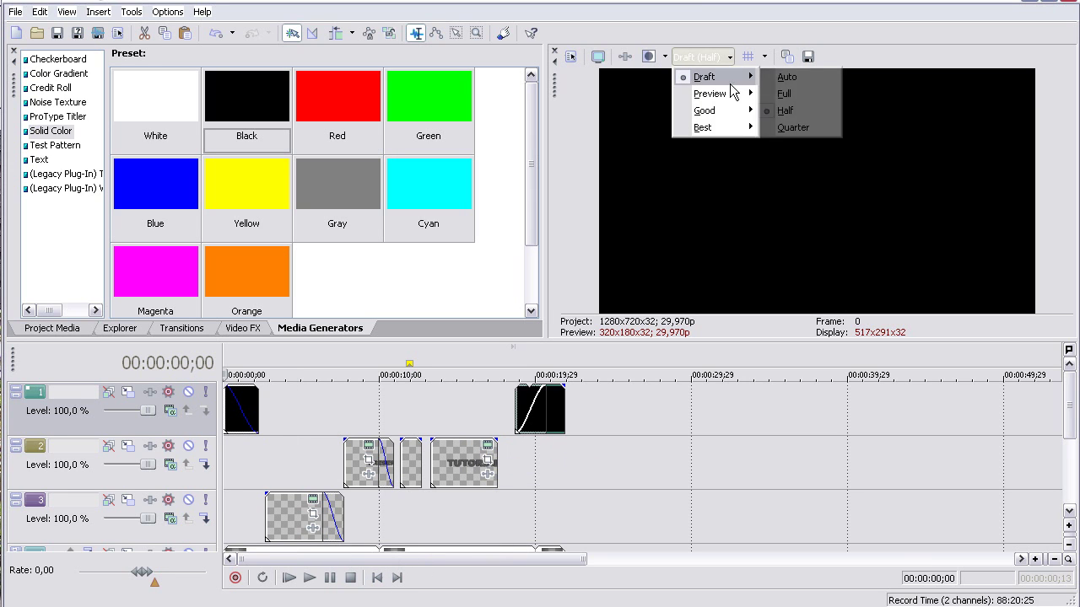
pyautogui.click(793, 127)
pyautogui.click(310, 578)
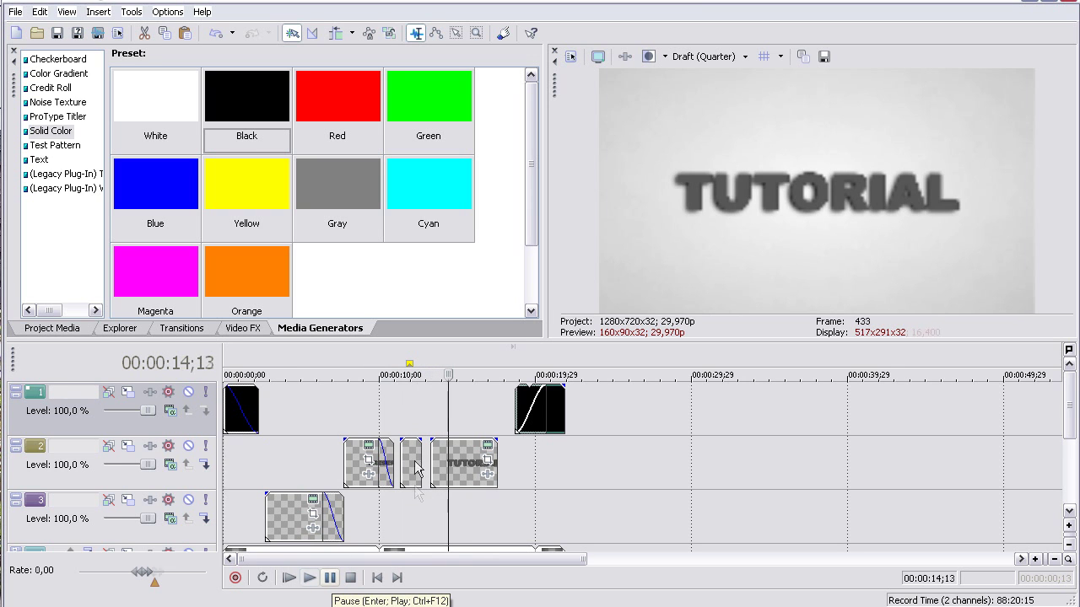
pyautogui.press('space')
# Step: Fade out the short A clip over 00:00:00;26 and play back from PRESENTS
pyautogui.scroll(2, 416, 469)
pyautogui.moveTo(618, 444); pyautogui.dragTo(614, 445)
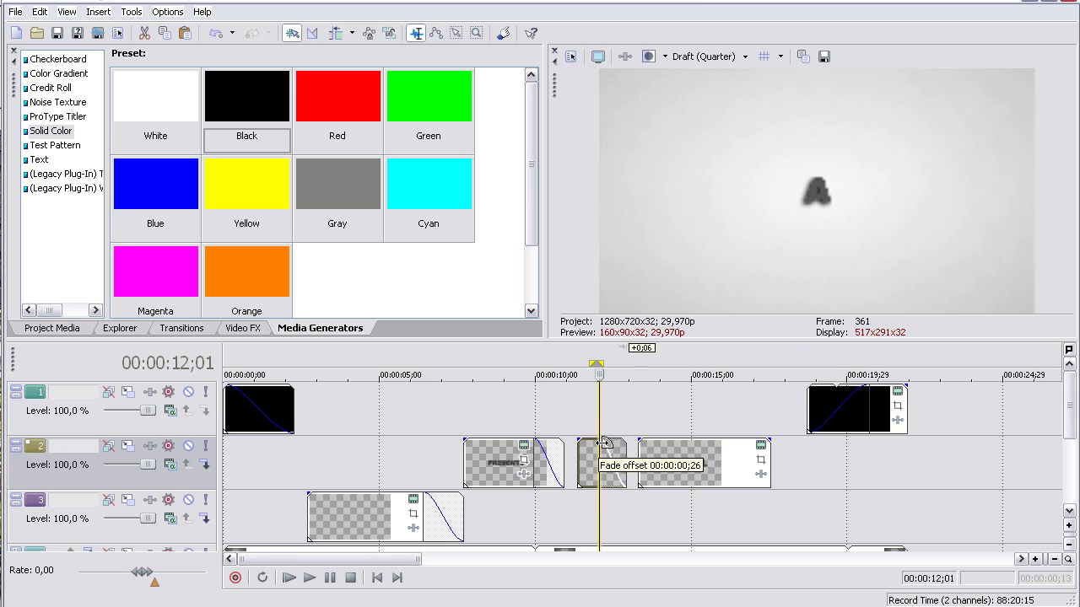
pyautogui.click(481, 409)
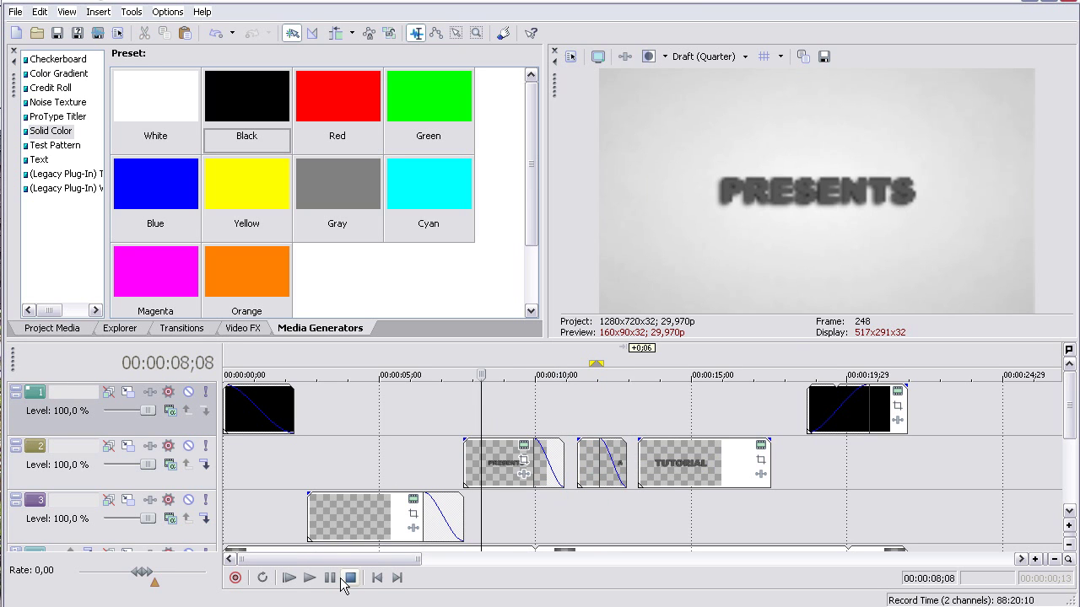
pyautogui.click(332, 582)
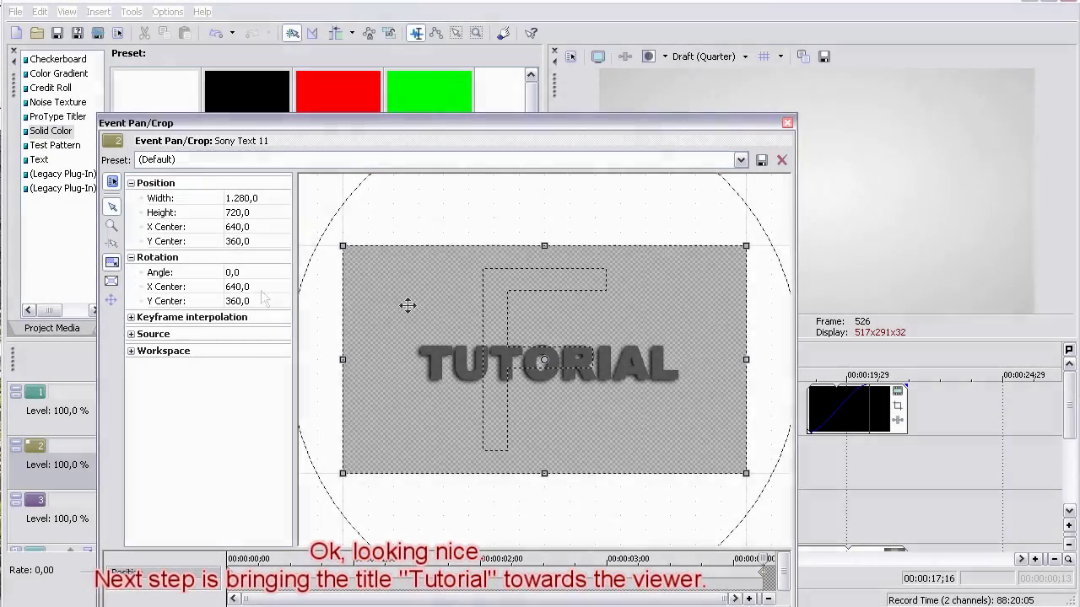
# Step: Crop the TUTORIAL end keyframe to 1160.9 × 653 centred at 640/360, then close pan/crop
pyautogui.scroll(-2, 522, 328)
pyautogui.moveTo(703, 271)
pyautogui.mouseDown()
pyautogui.moveTo(800, 222)
pyautogui.moveTo(664, 298)
pyautogui.mouseUp()
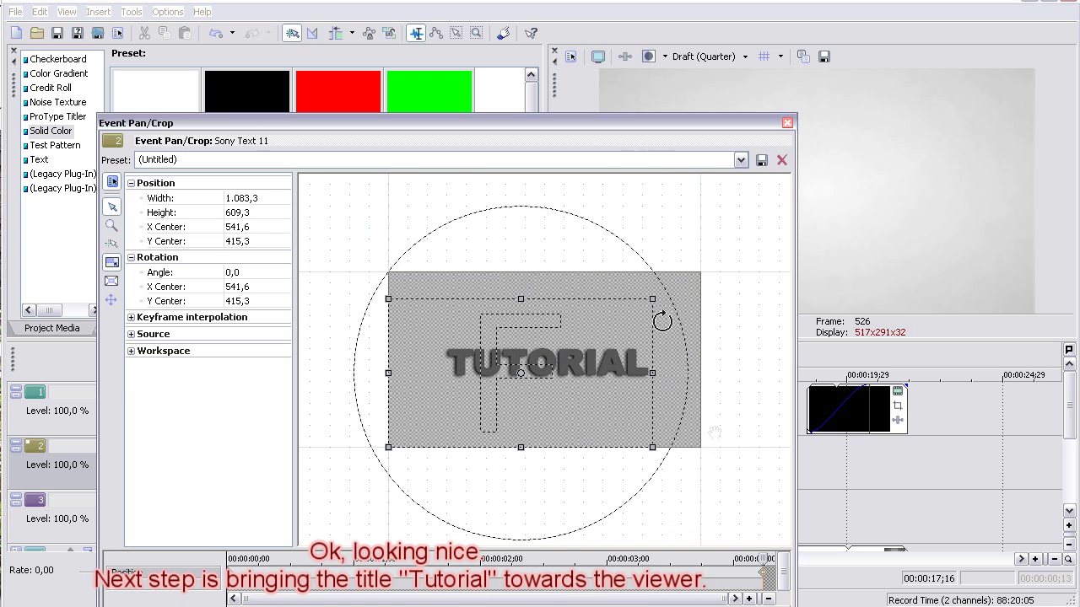
pyautogui.click(701, 552)
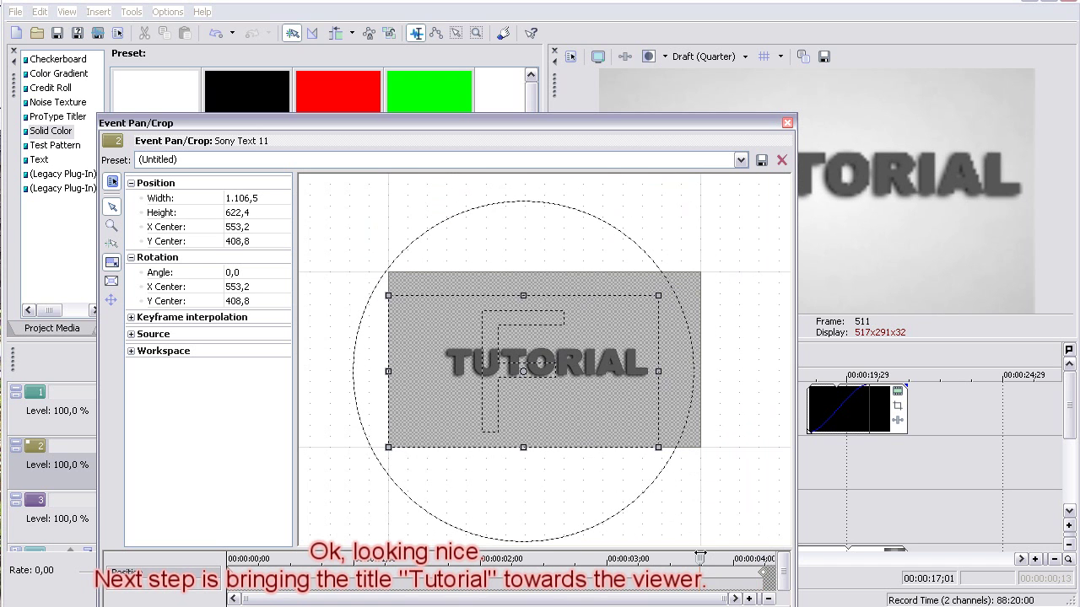
pyautogui.click(756, 557)
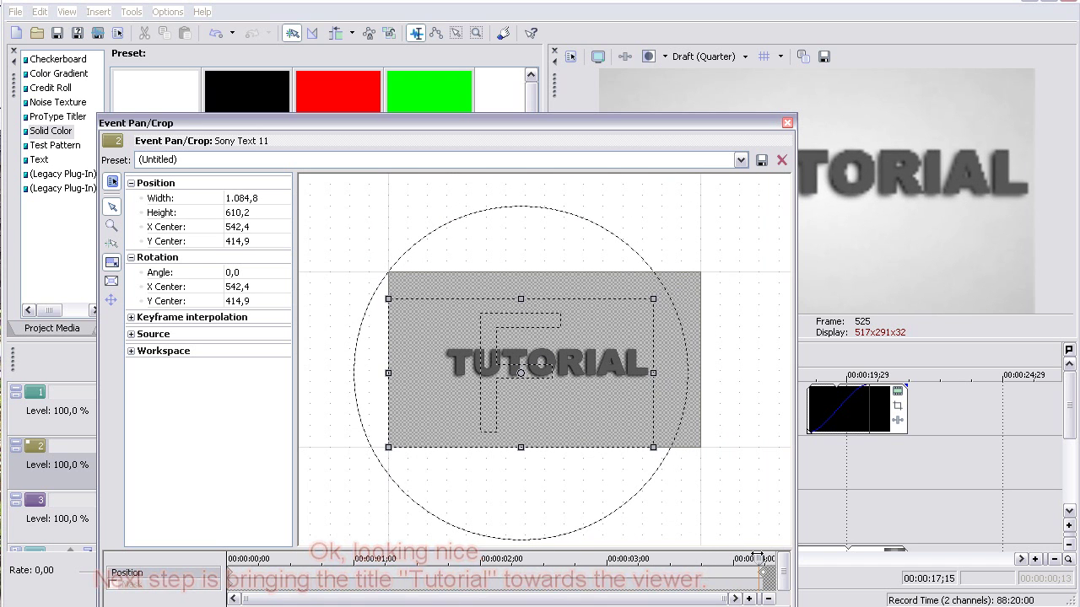
pyautogui.moveTo(657, 299); pyautogui.dragTo(676, 287)
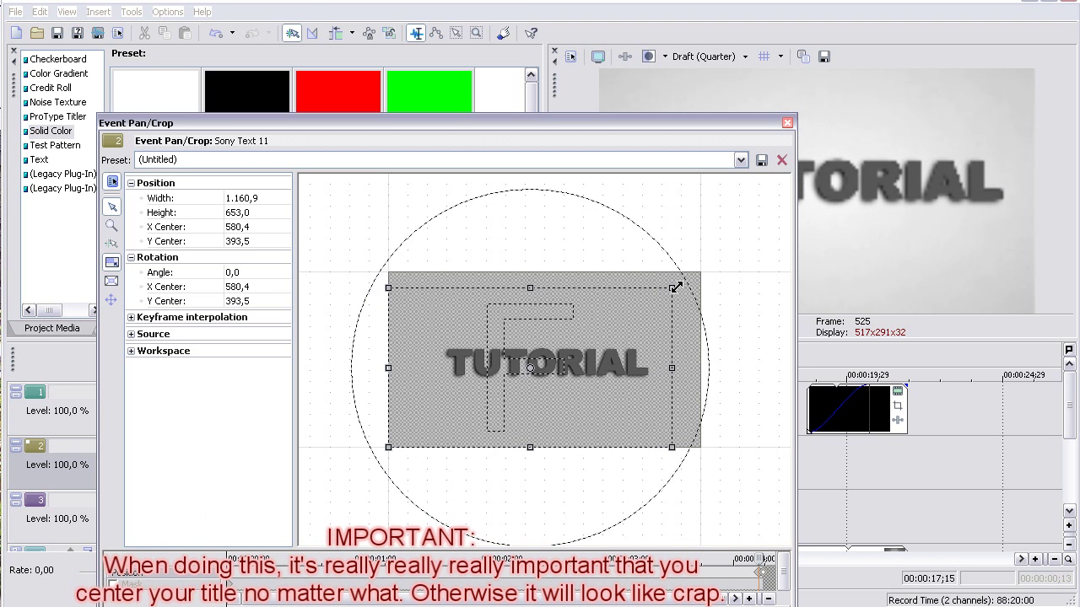
pyautogui.moveTo(625, 333); pyautogui.dragTo(640, 325)
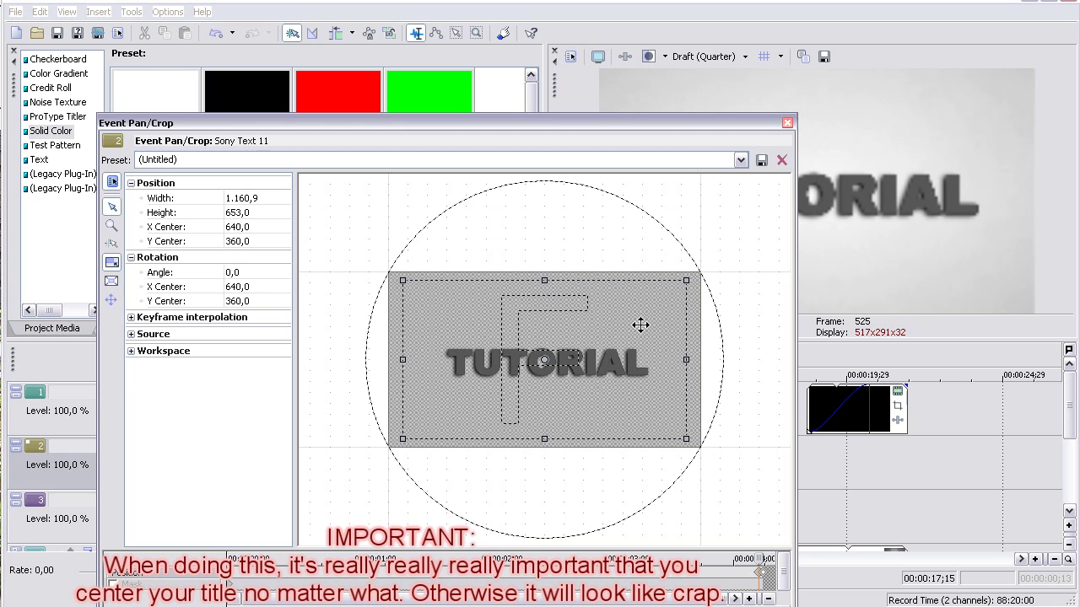
pyautogui.click(767, 581)
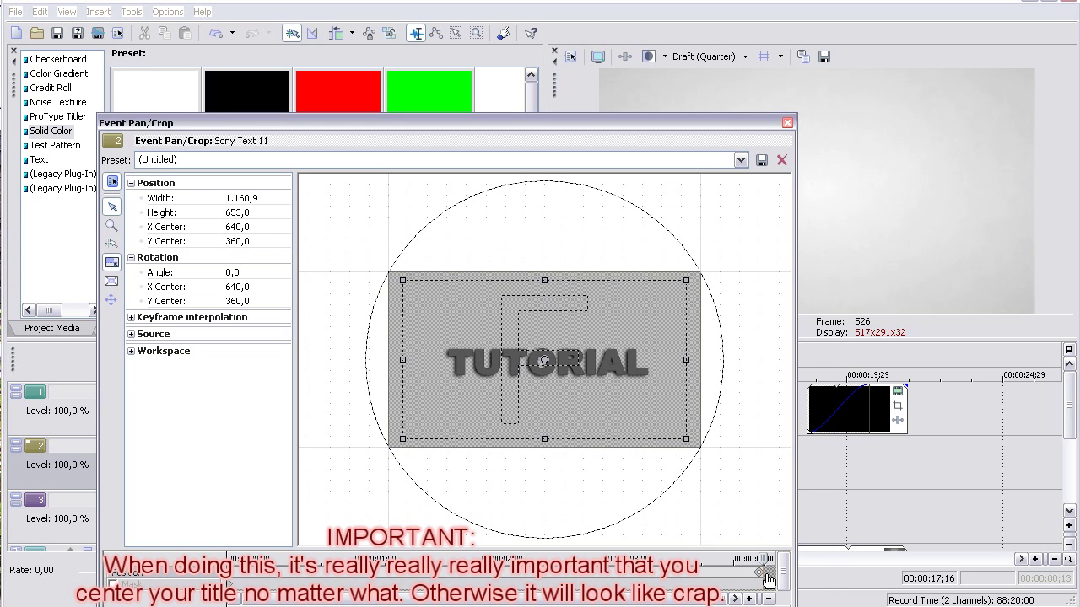
pyautogui.click(786, 124)
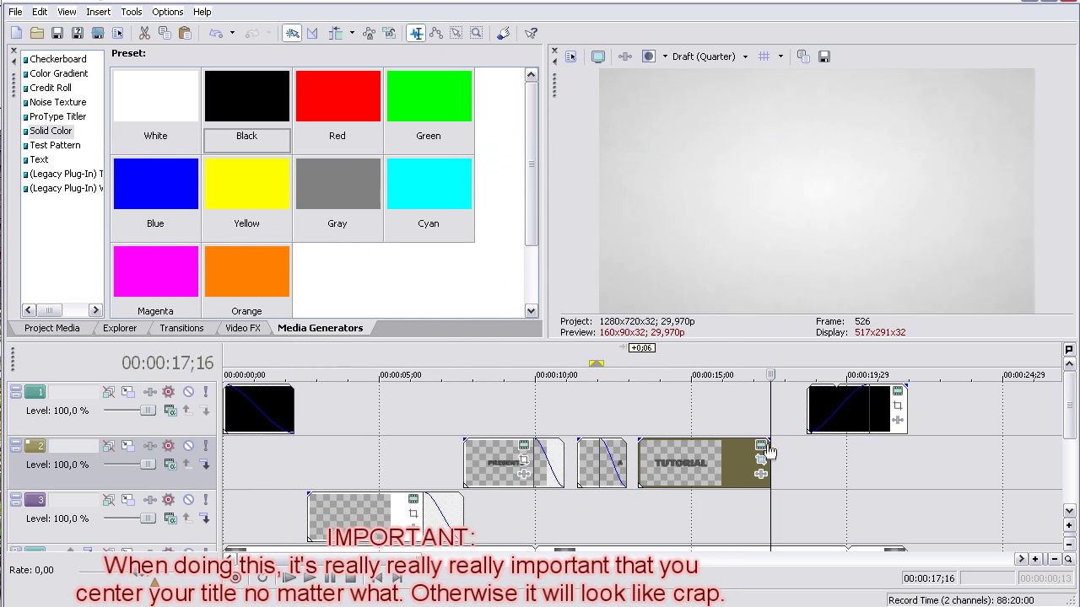
# Step: Fade out TUTORIAL, shift the closing black clip earlier, trim track 4 to match, and replay
pyautogui.moveTo(771, 440); pyautogui.dragTo(763, 440)
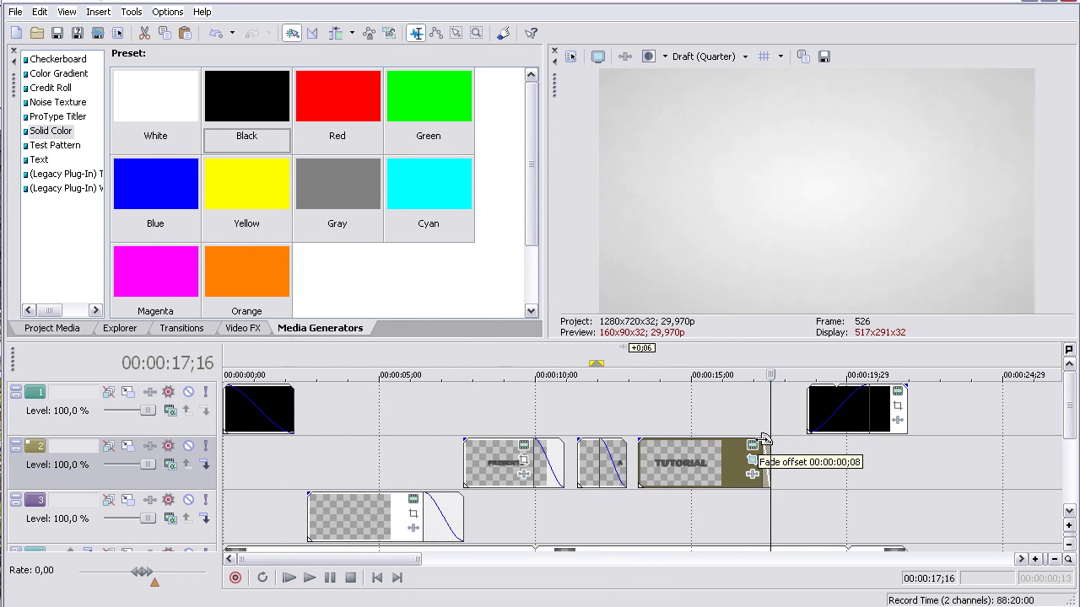
pyautogui.moveTo(827, 432); pyautogui.dragTo(793, 428)
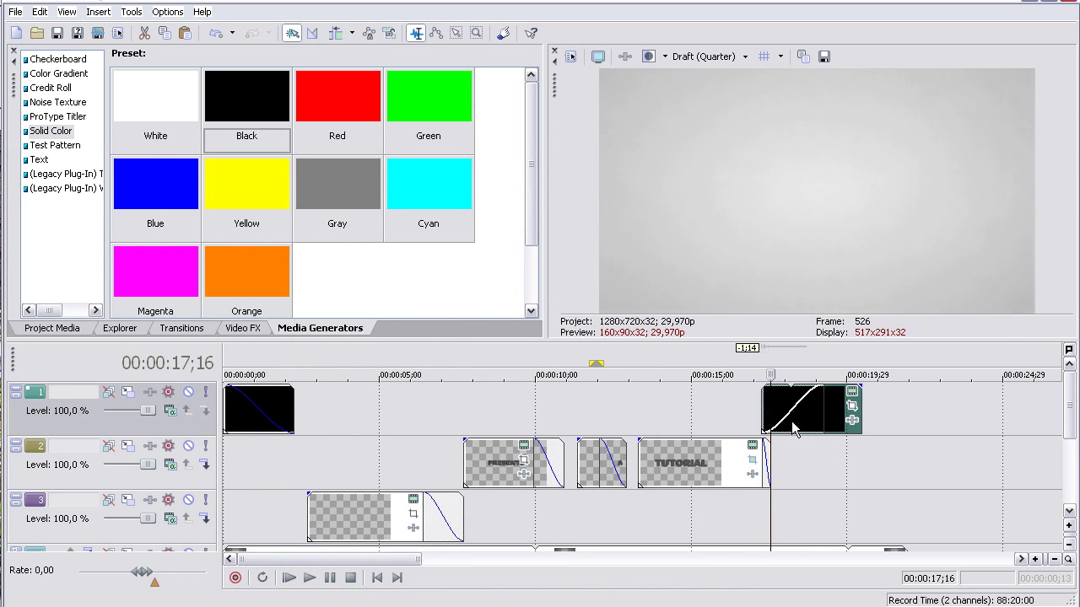
pyautogui.moveTo(1069, 403); pyautogui.dragTo(1070, 449)
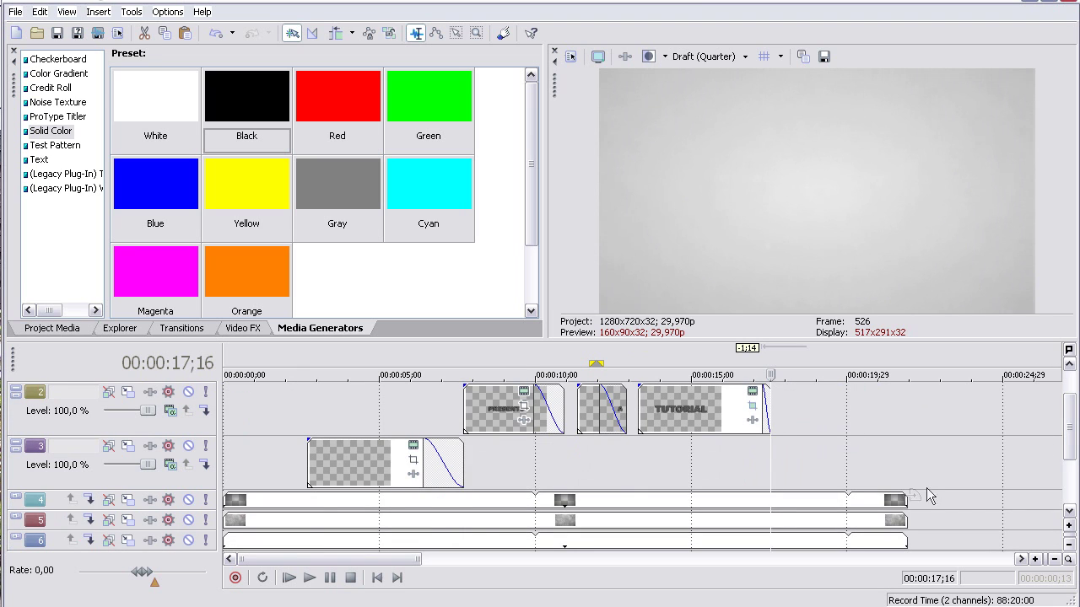
pyautogui.moveTo(901, 500)
pyautogui.mouseDown()
pyautogui.moveTo(861, 499)
pyautogui.moveTo(860, 540)
pyautogui.mouseUp()
pyautogui.moveTo(1073, 434); pyautogui.dragTo(1066, 363)
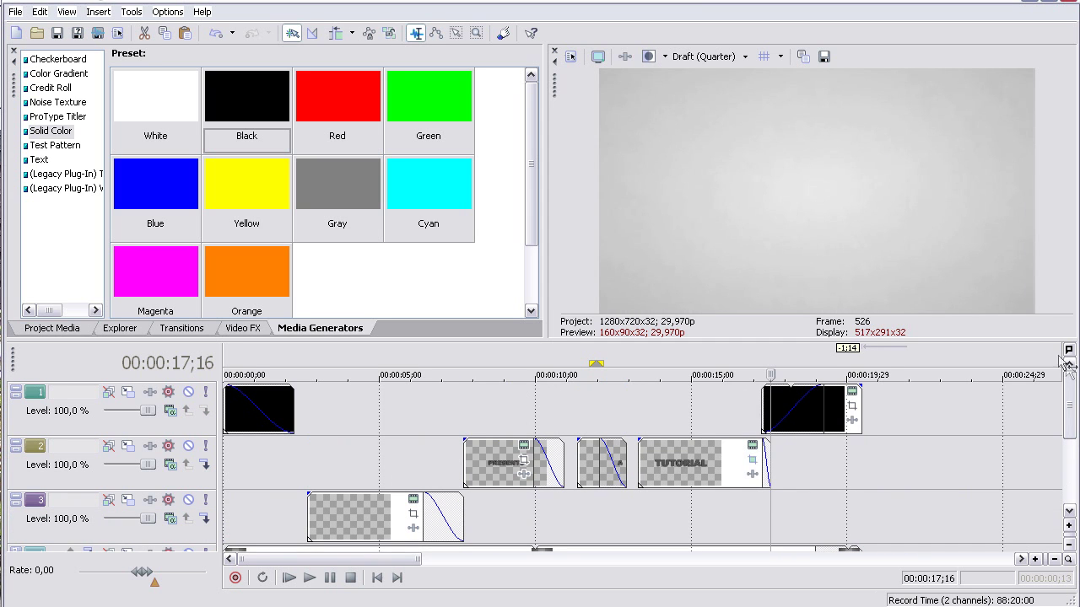
pyautogui.click(377, 577)
pyautogui.click(309, 578)
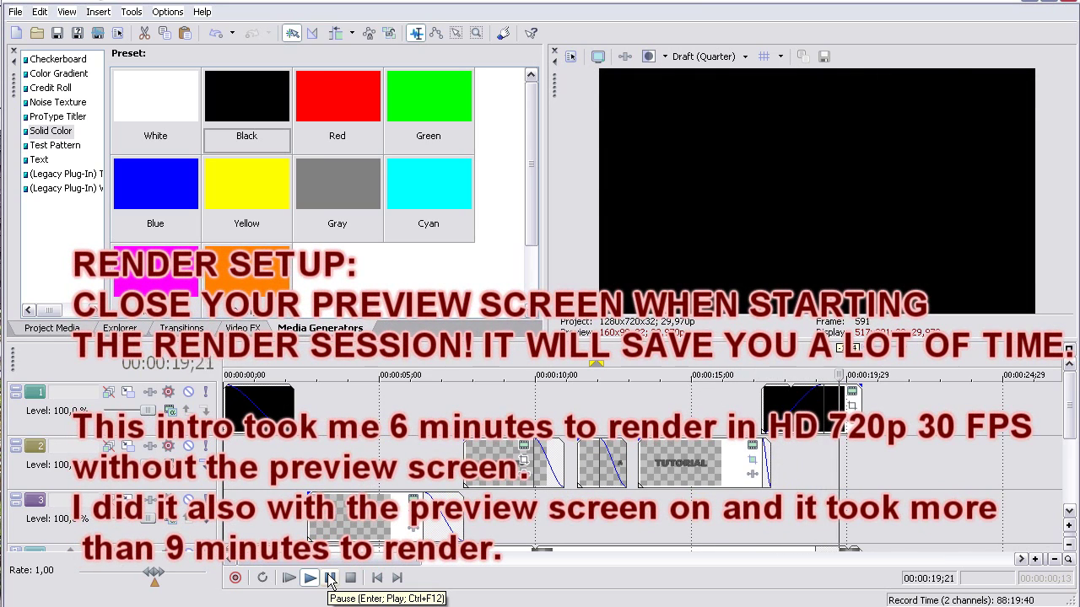
# Step: Pause playback, loop-select the full intro on the ruler, close Video Preview and show Project Media
pyautogui.click(330, 579)
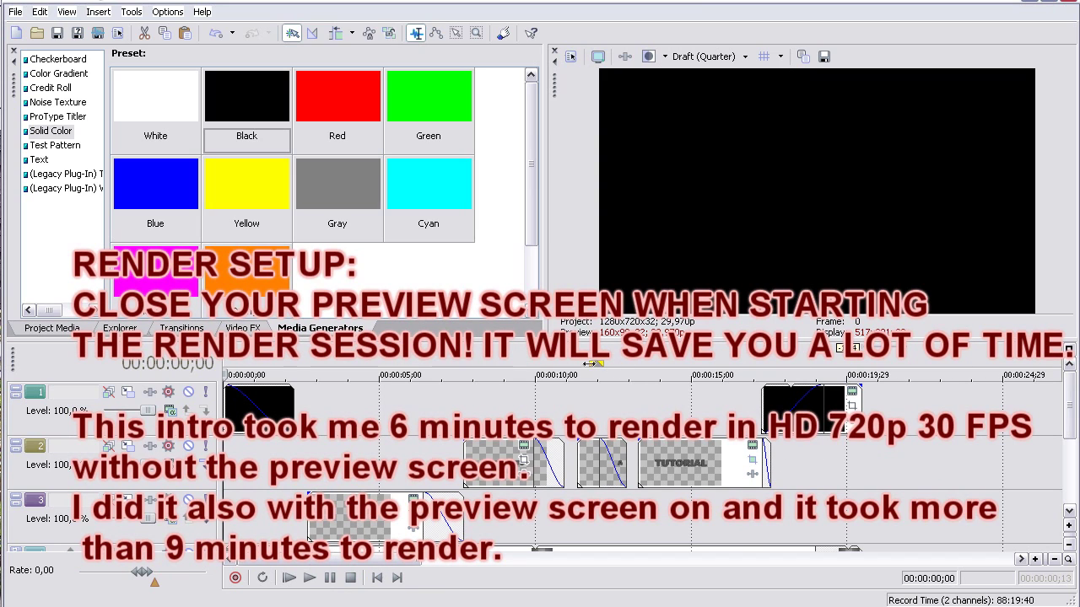
pyautogui.moveTo(589, 363); pyautogui.dragTo(210, 372)
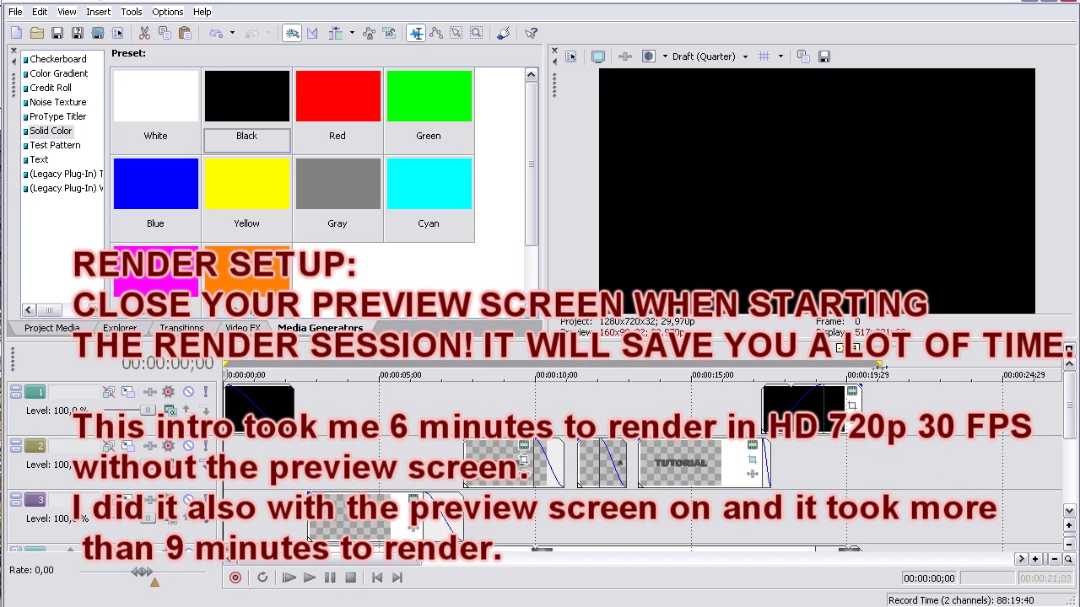
pyautogui.click(555, 52)
pyautogui.click(51, 328)
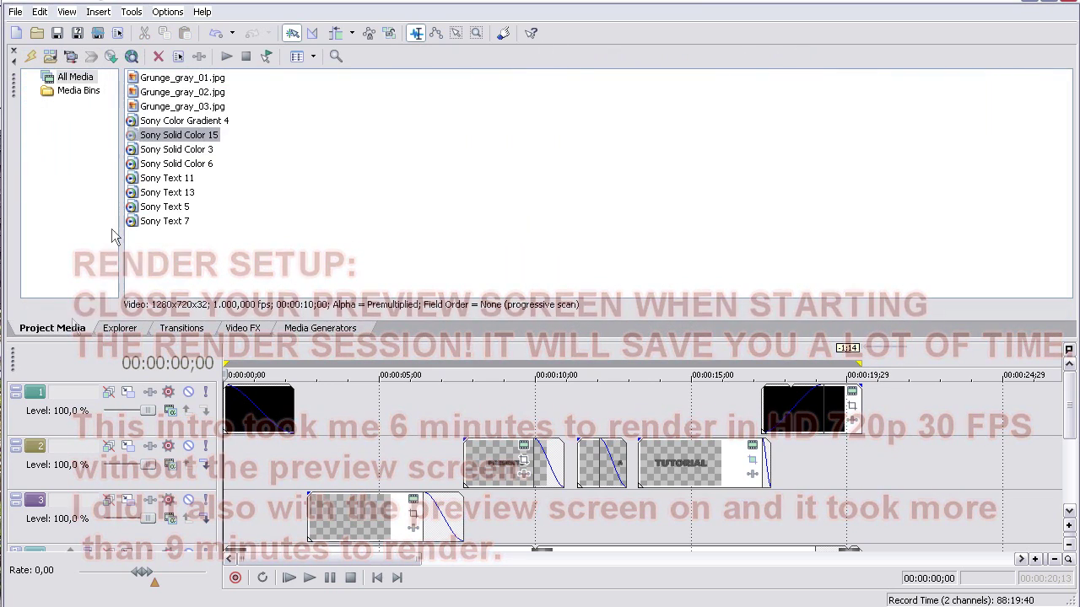
# Step: Save the project as Tutorial.veg on the desktop and bring up Render As
pyautogui.click(13, 12)
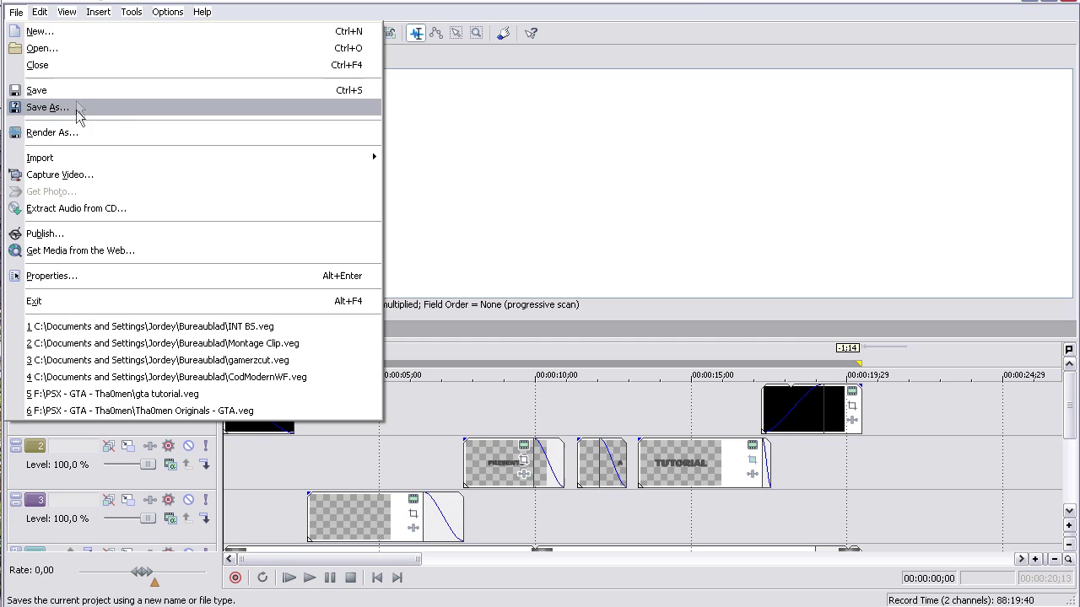
pyautogui.click(84, 89)
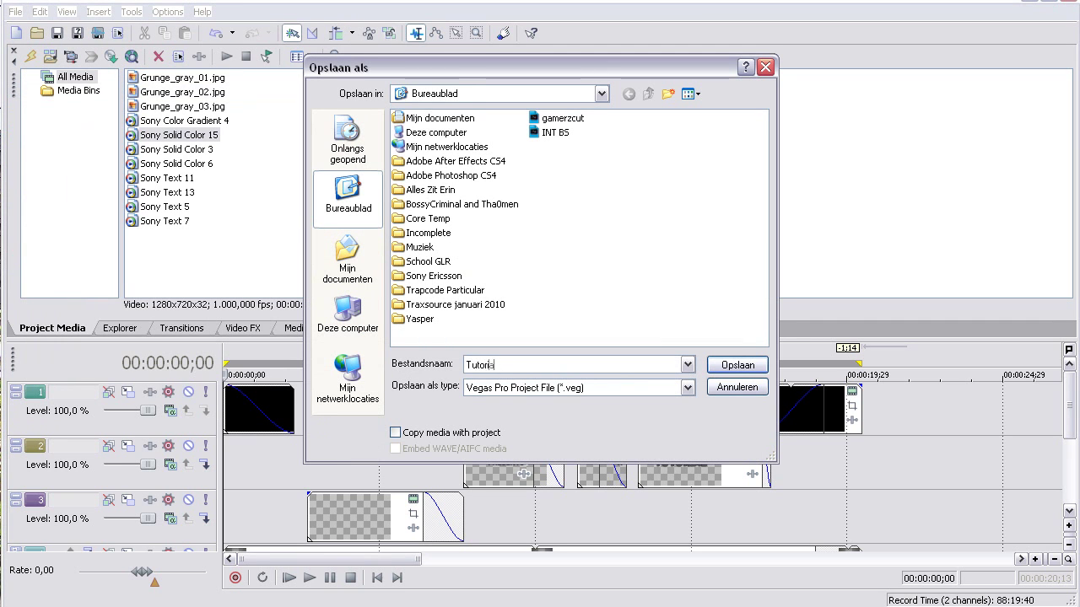
pyautogui.press('Return')
pyautogui.click(15, 12)
pyautogui.click(42, 131)
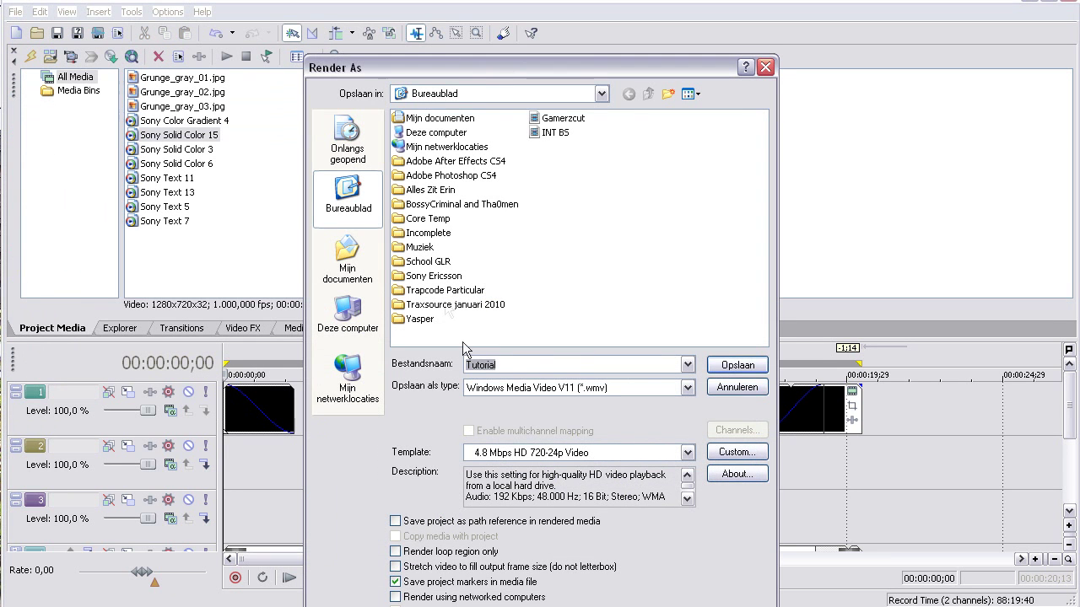
# Step: Render Tutorial.wmv as Windows Media Video using the 6 Mbps HD 720-30p Video template
pyautogui.click(514, 387)
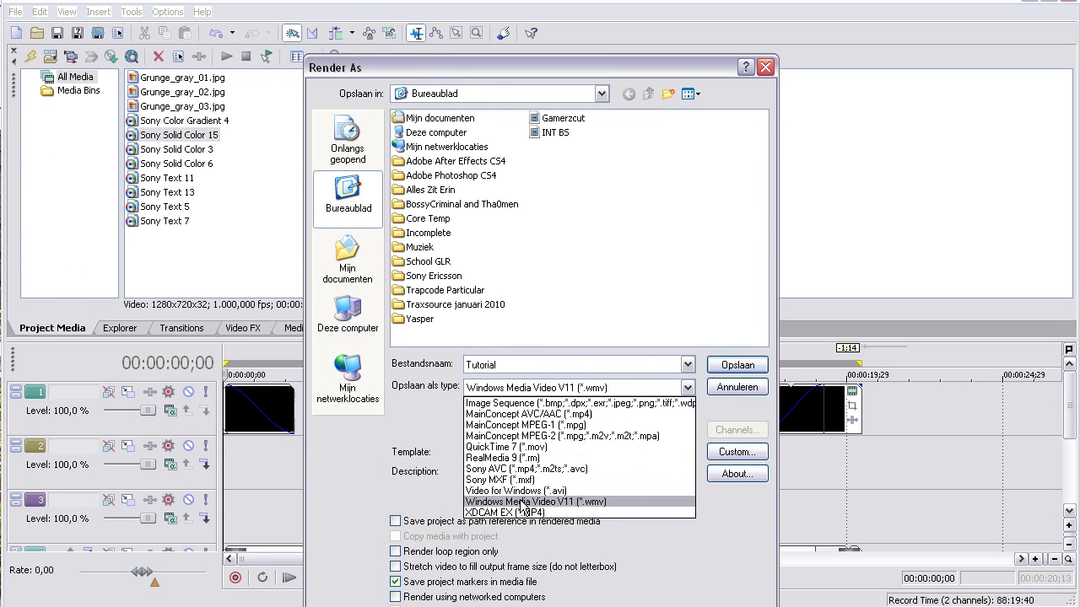
pyautogui.click(523, 572)
pyautogui.click(528, 456)
pyautogui.click(527, 551)
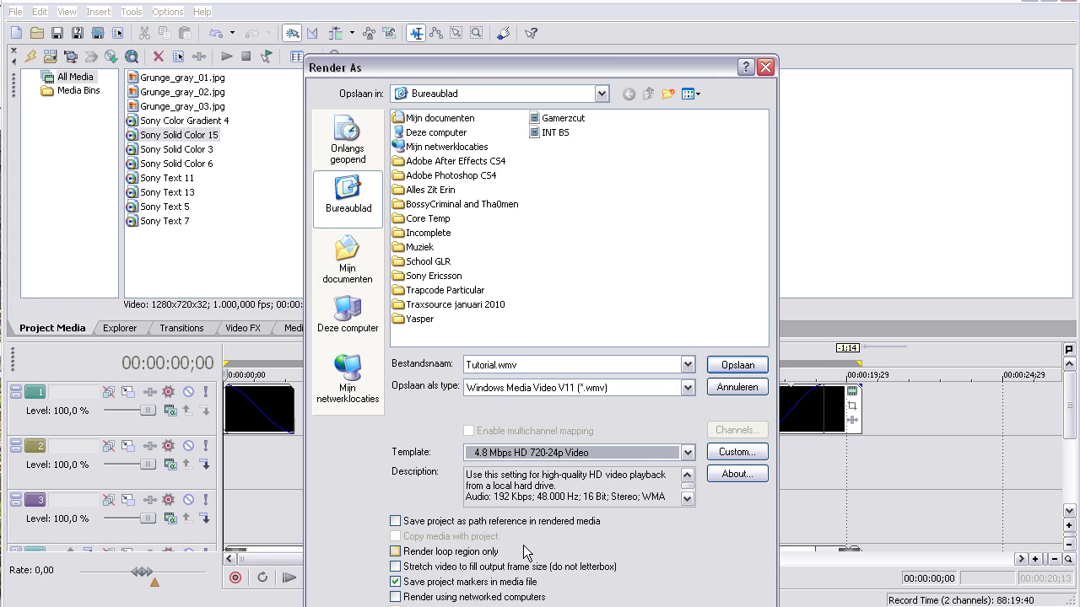
pyautogui.click(687, 453)
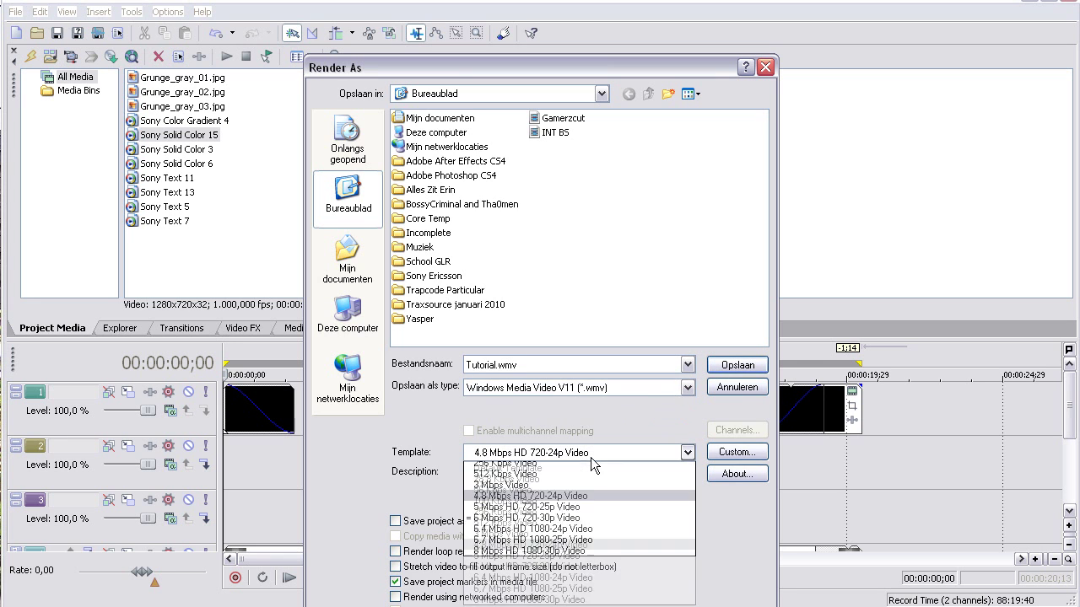
pyautogui.click(579, 557)
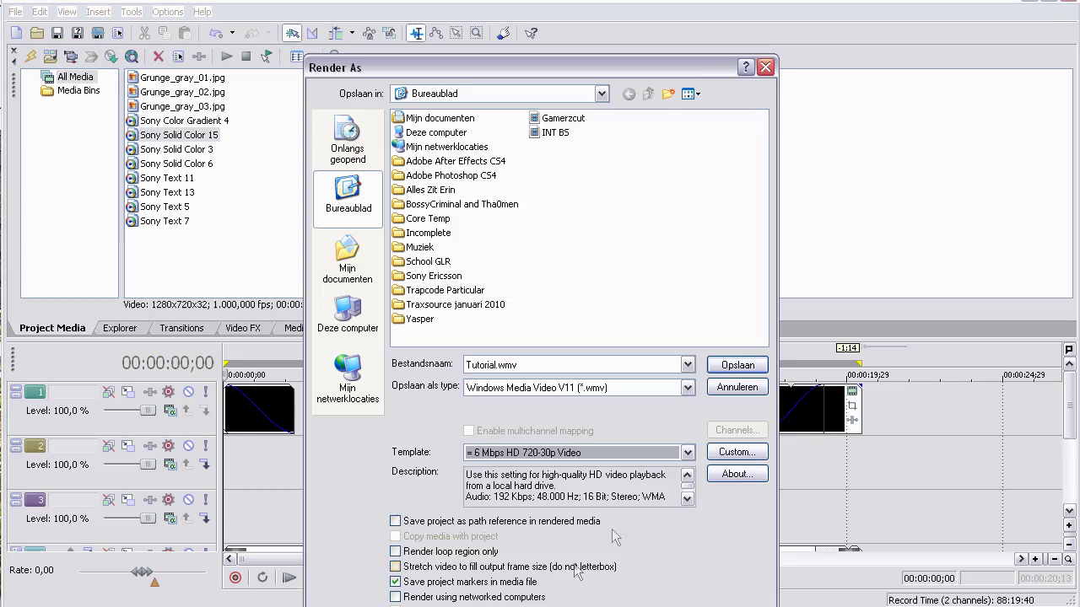
pyautogui.press('Return')
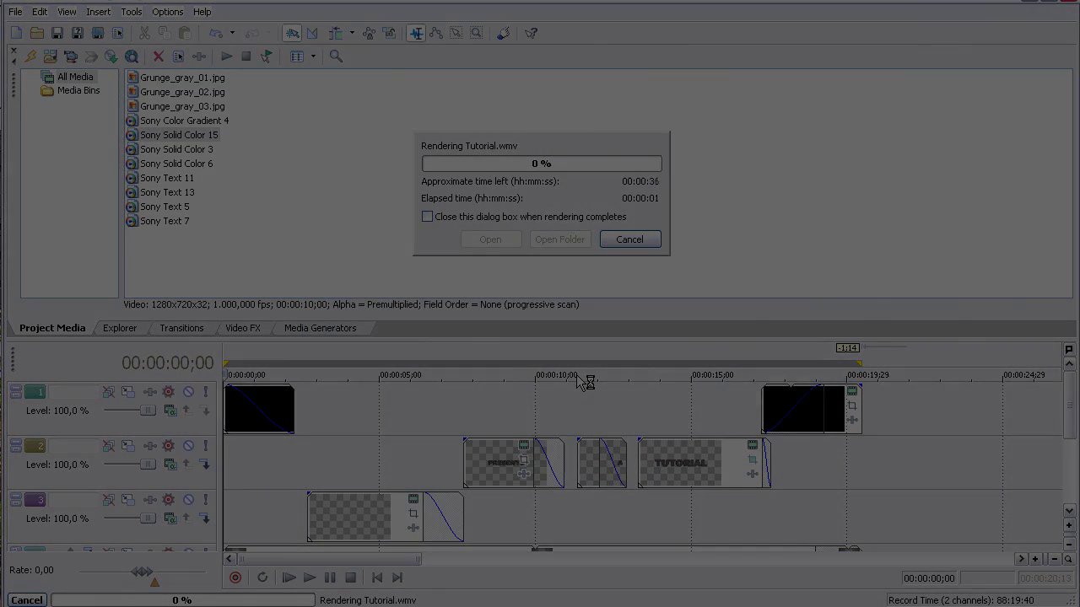